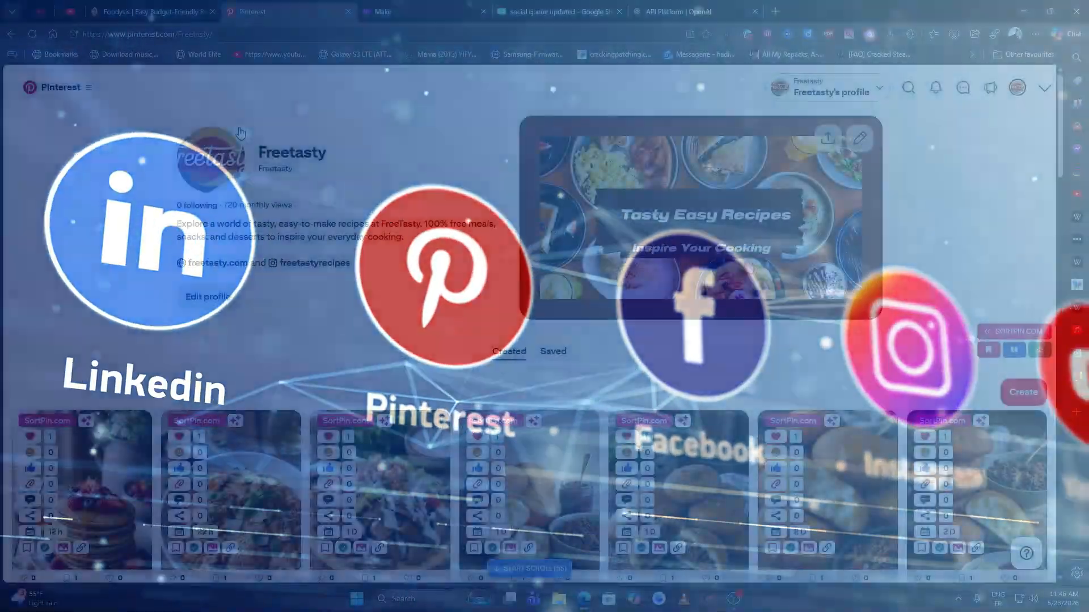
# Look over the Freetasty Pinterest profile and the freetasty.com home page
pyautogui.scroll(-1, 239, 132)
pyautogui.scroll(1, 250, 147)
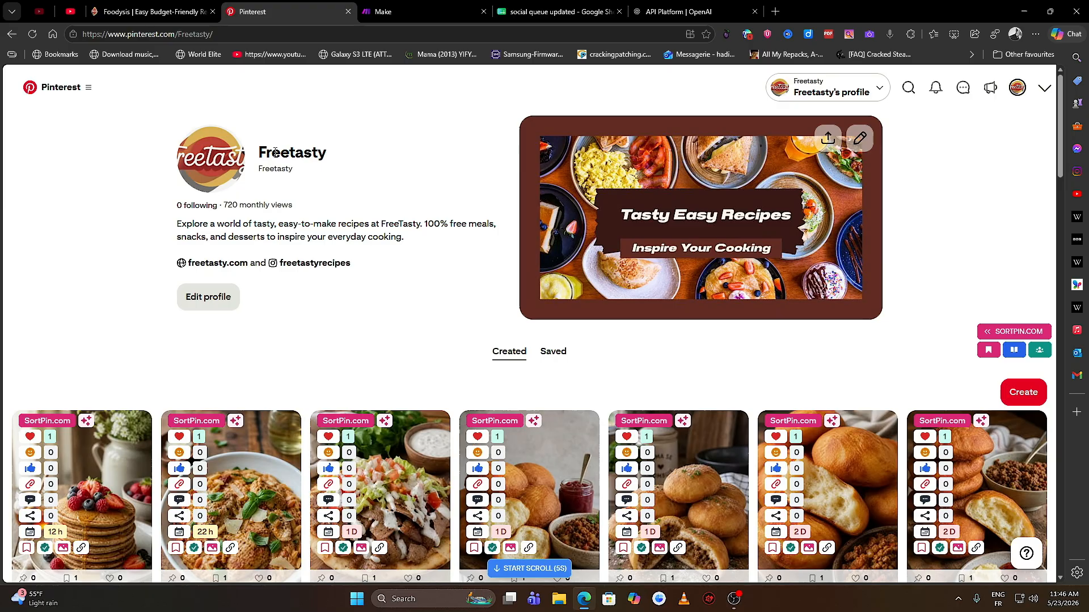
pyautogui.click(144, 10)
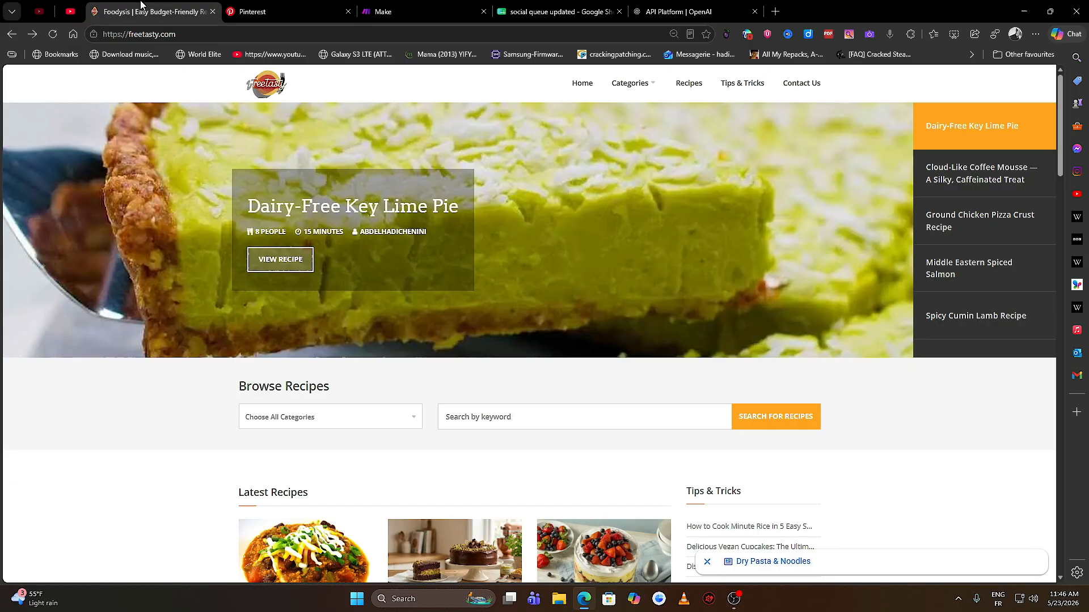
pyautogui.scroll(-1, 179, 199)
pyautogui.scroll(1, 180, 198)
# View the YouTube channel's For You videos, previewing the one about getting AdSense approved with a recipe website
pyautogui.click(71, 12)
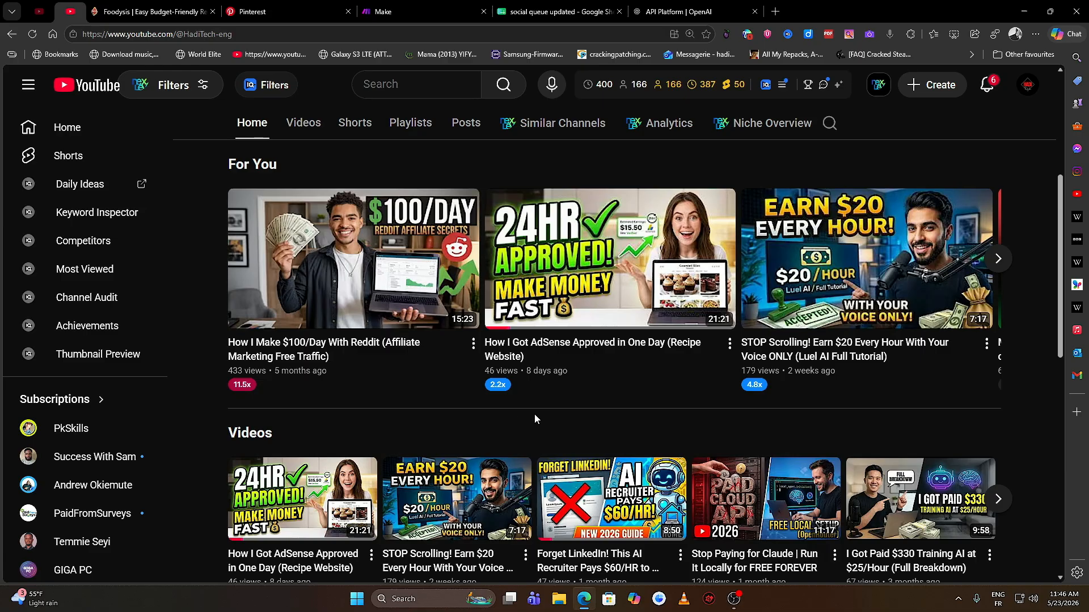
pyautogui.moveTo(561, 276)
pyautogui.moveTo(554, 383)
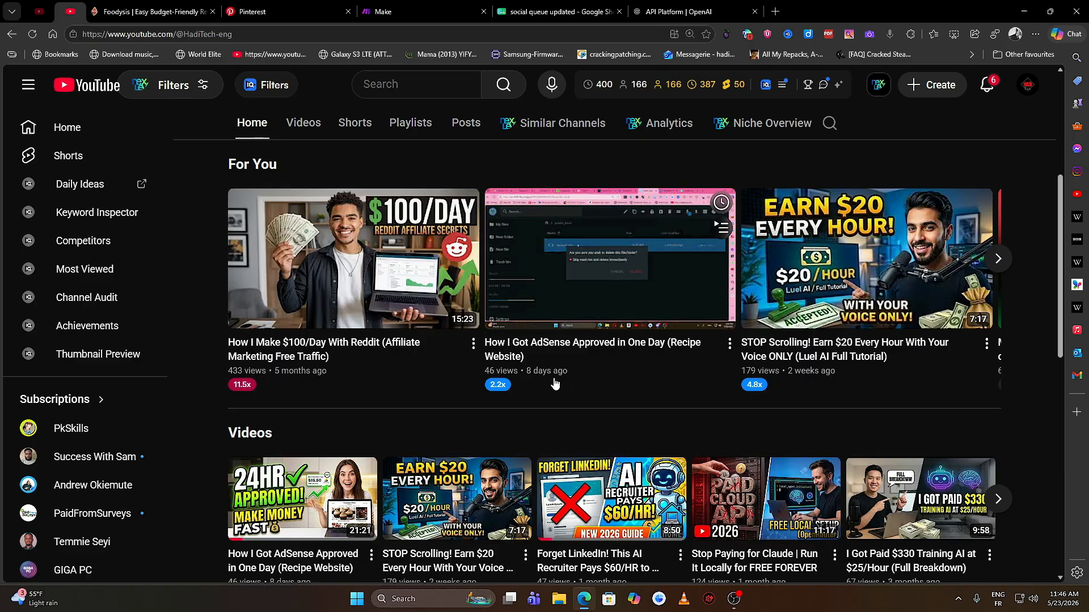
# Switch to the Freetasty Pinterest profile and examine its created pins and their ages
pyautogui.click(266, 11)
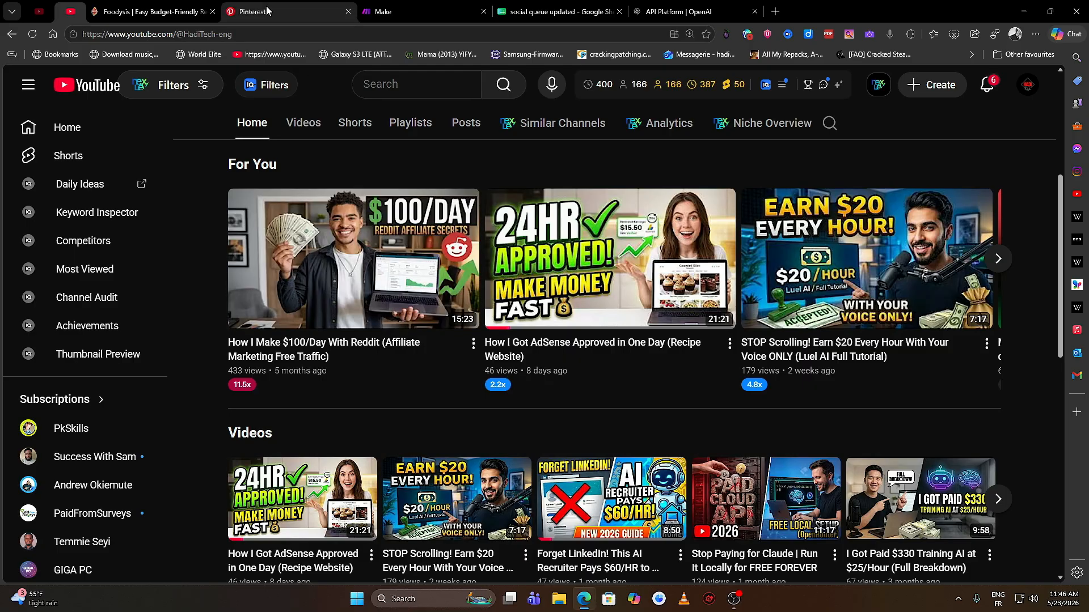
pyautogui.scroll(-3, 386, 295)
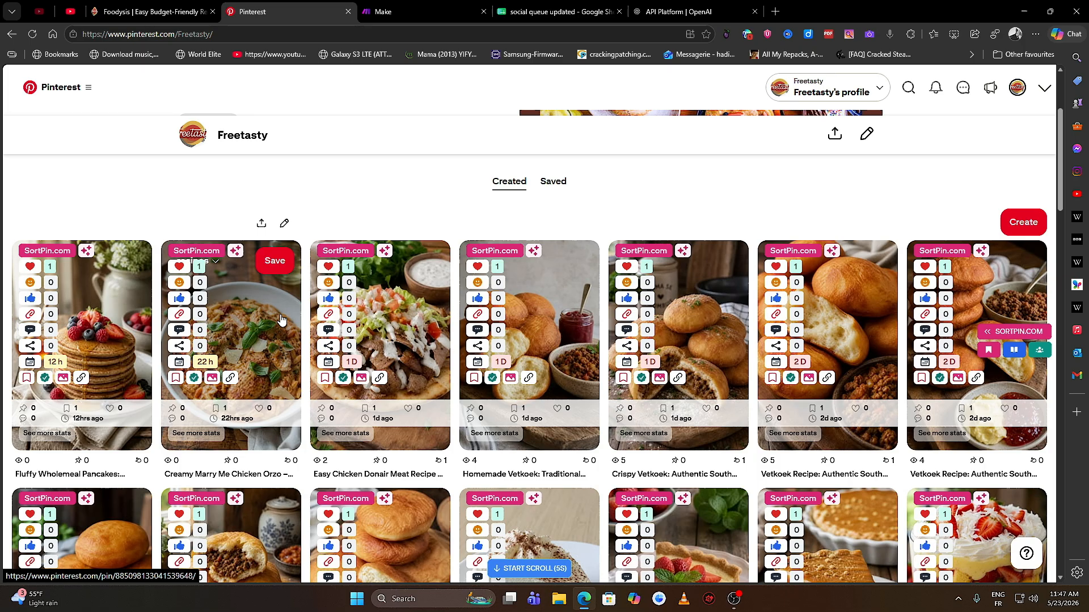
pyautogui.scroll(-4, 281, 319)
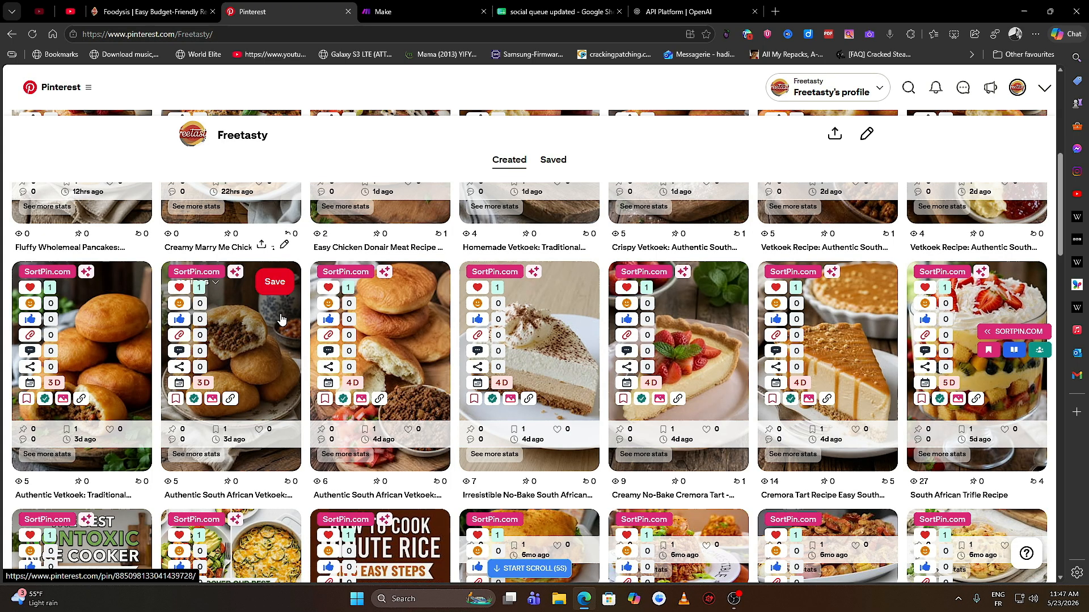
pyautogui.scroll(-4, 282, 319)
pyautogui.scroll(-1, 281, 319)
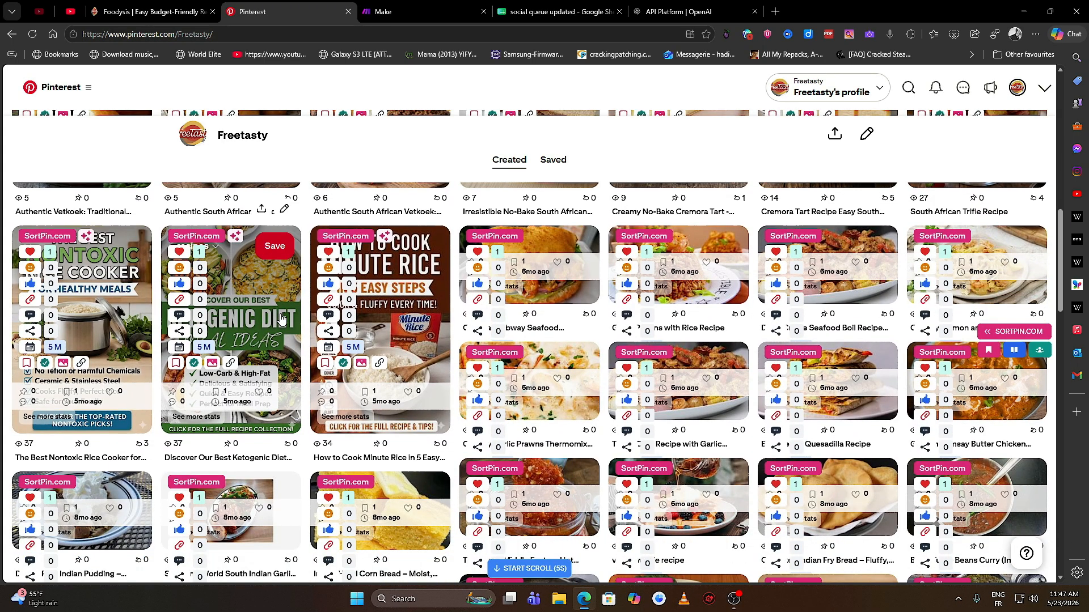
pyautogui.scroll(3, 281, 319)
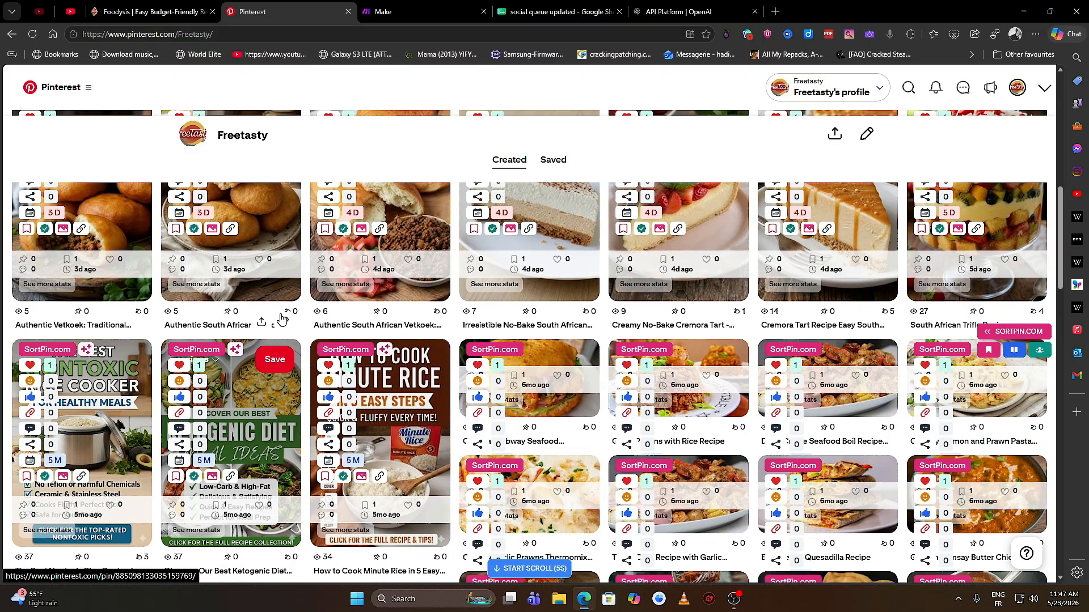
pyautogui.scroll(1, 281, 319)
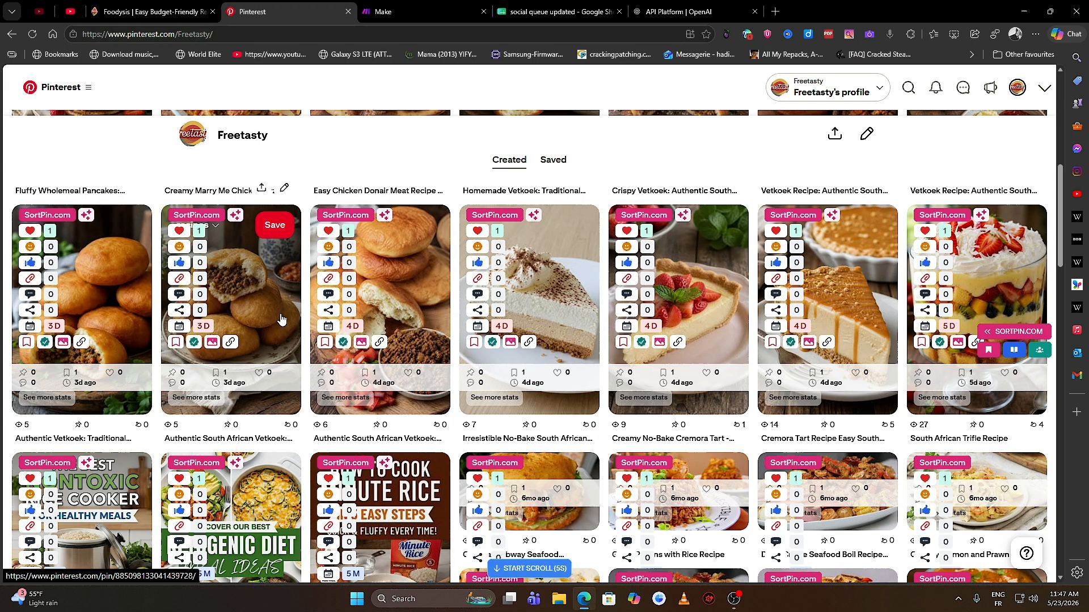
pyautogui.scroll(7, 281, 320)
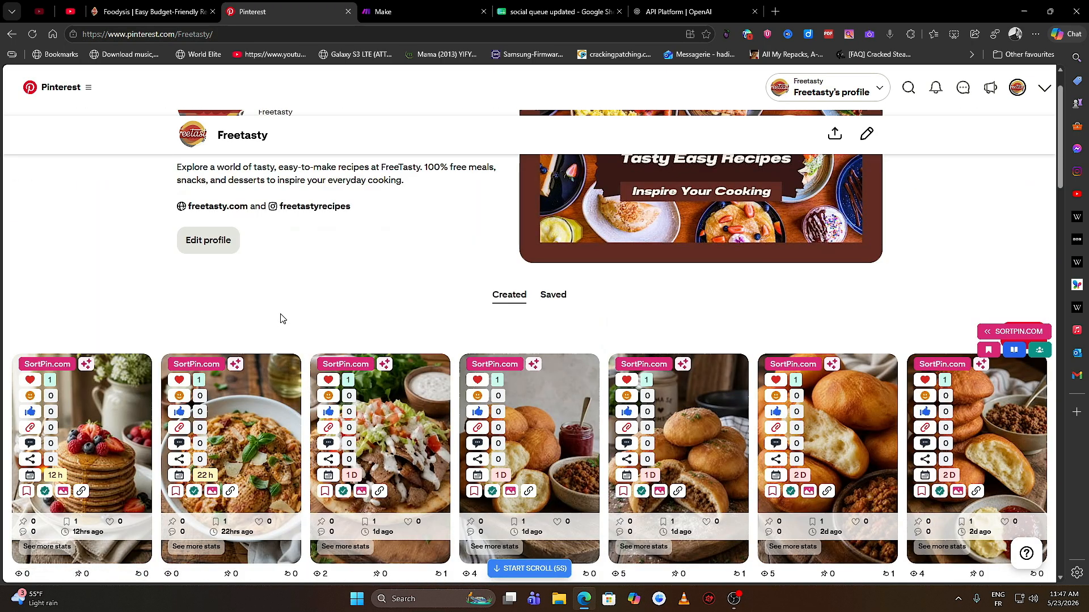
pyautogui.scroll(1, 281, 320)
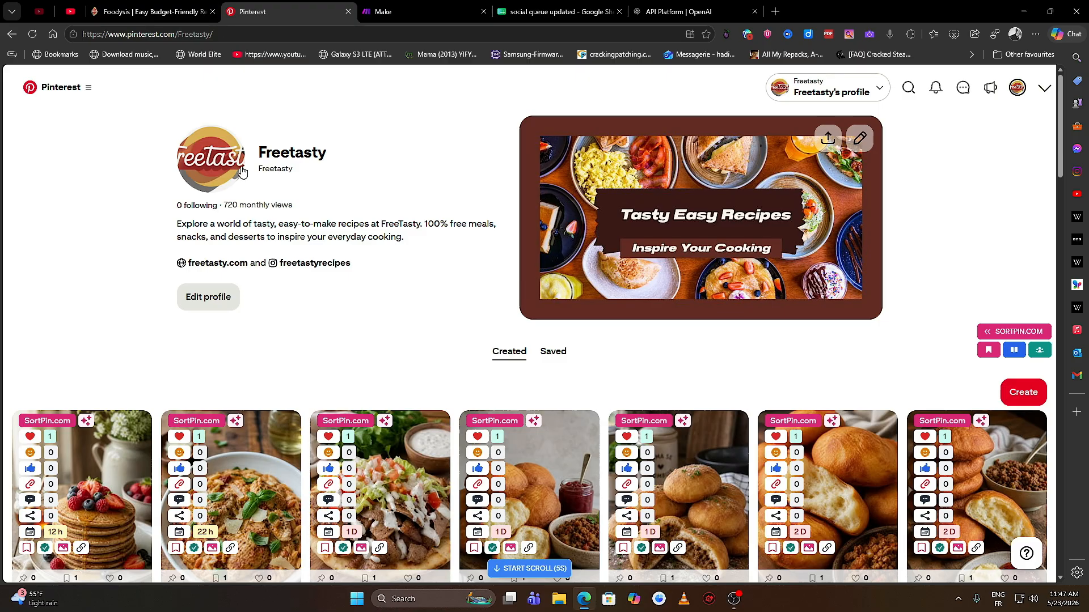
# View the Make organization dashboard and the South African Trifle Recipe entry in the social queue updated spreadsheet
pyautogui.hotkey('ctrl', 'Tab')
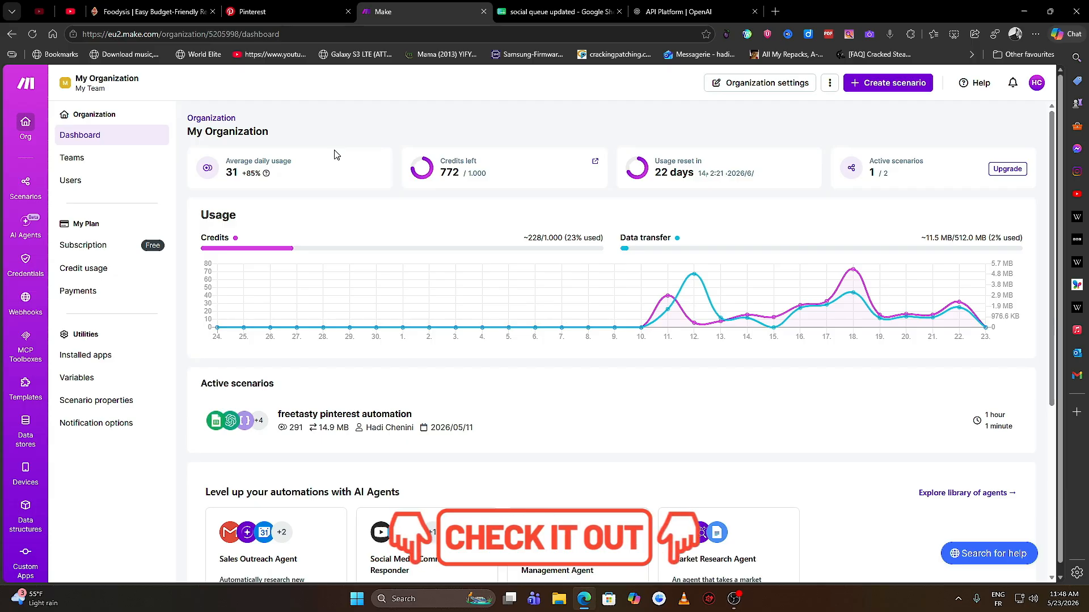
pyautogui.hotkey('ctrl', 'Tab')
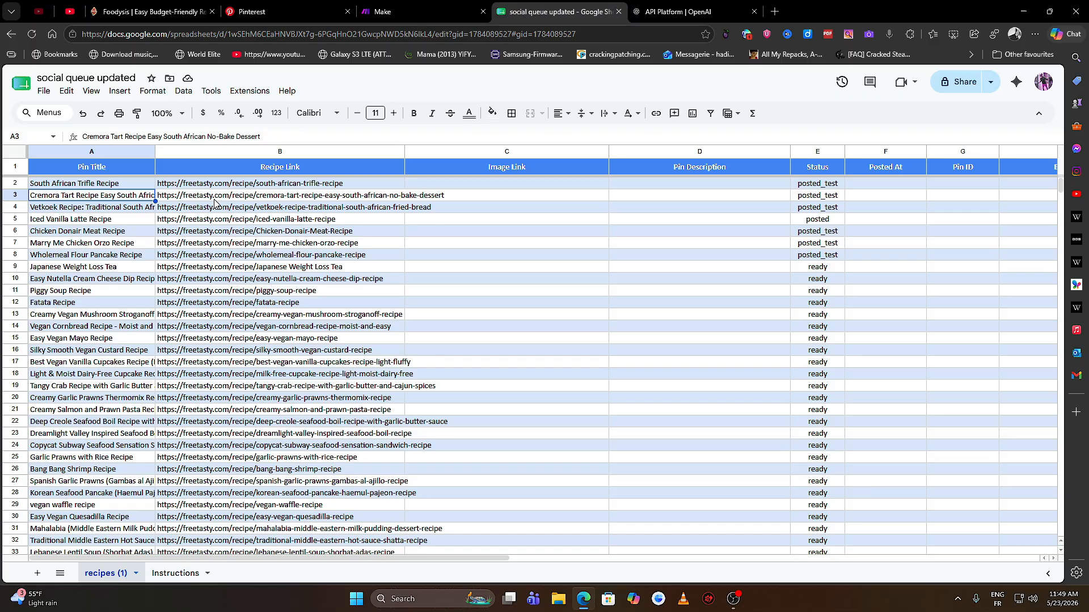
pyautogui.click(70, 185)
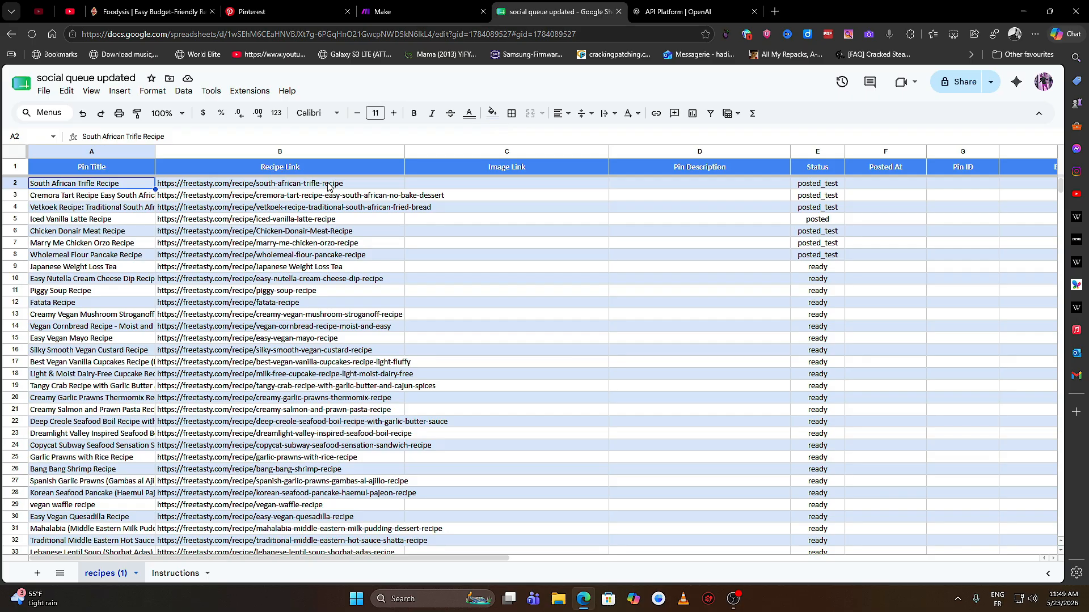
# Set the Status of the South African Trifle Recipe row to ready
pyautogui.click(817, 185)
pyautogui.doubleClick(817, 185)
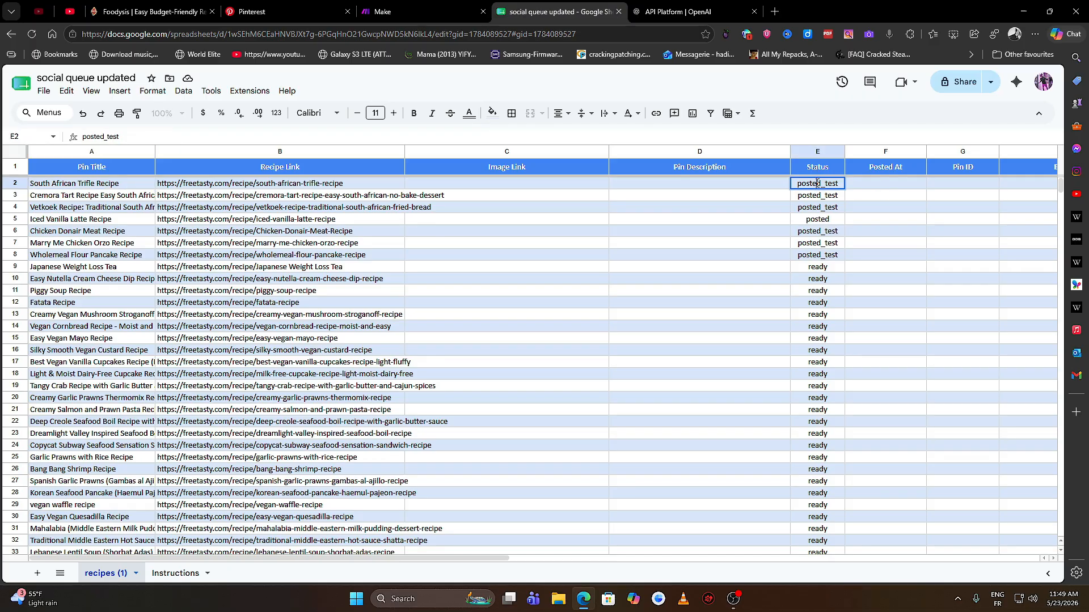
pyautogui.hotkey('ctrl', 'a')
pyautogui.write('ready')
pyautogui.press('Return')
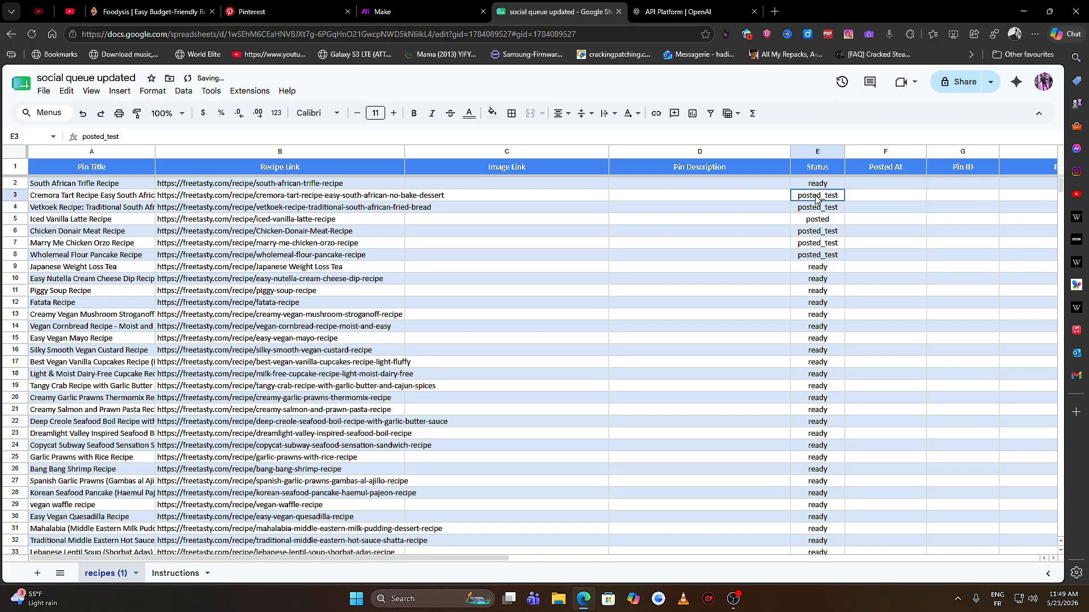
pyautogui.click(817, 185)
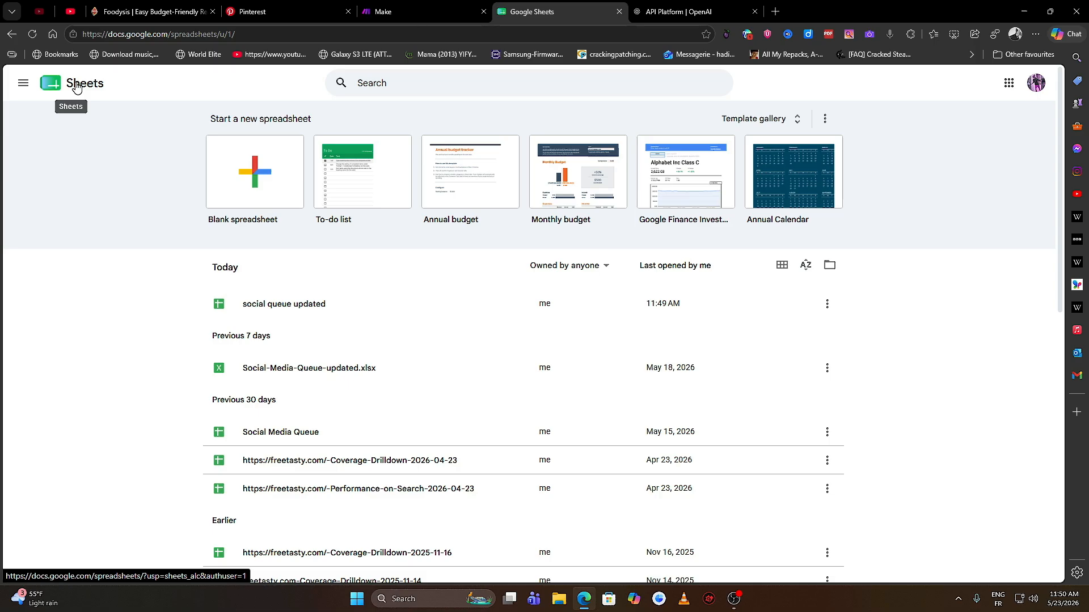
# View the upload option for opening a file in Google Sheets and close the file picker
pyautogui.click(830, 267)
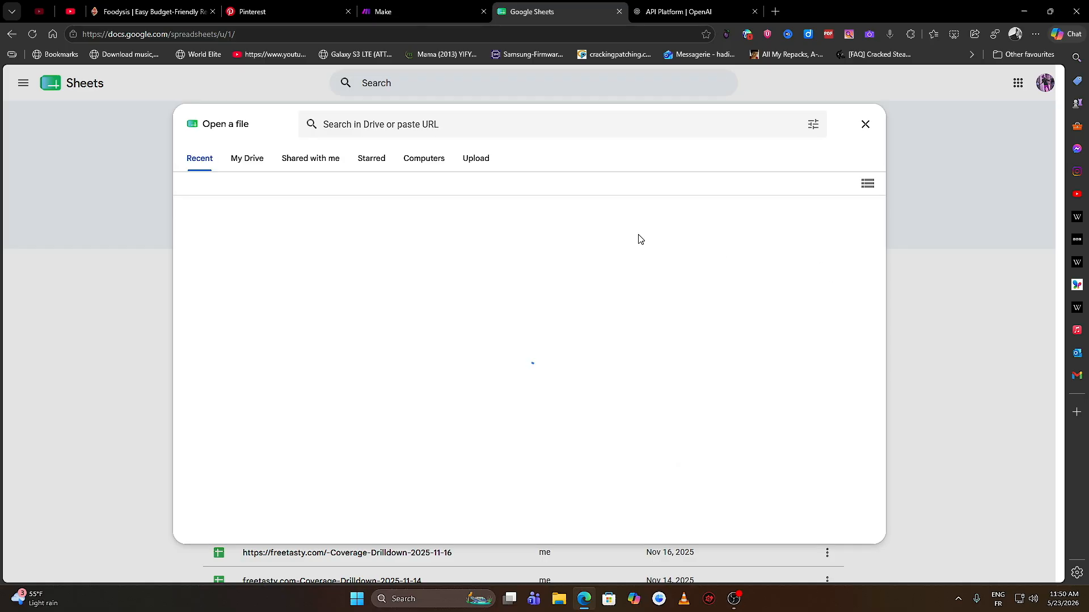
pyautogui.click(473, 161)
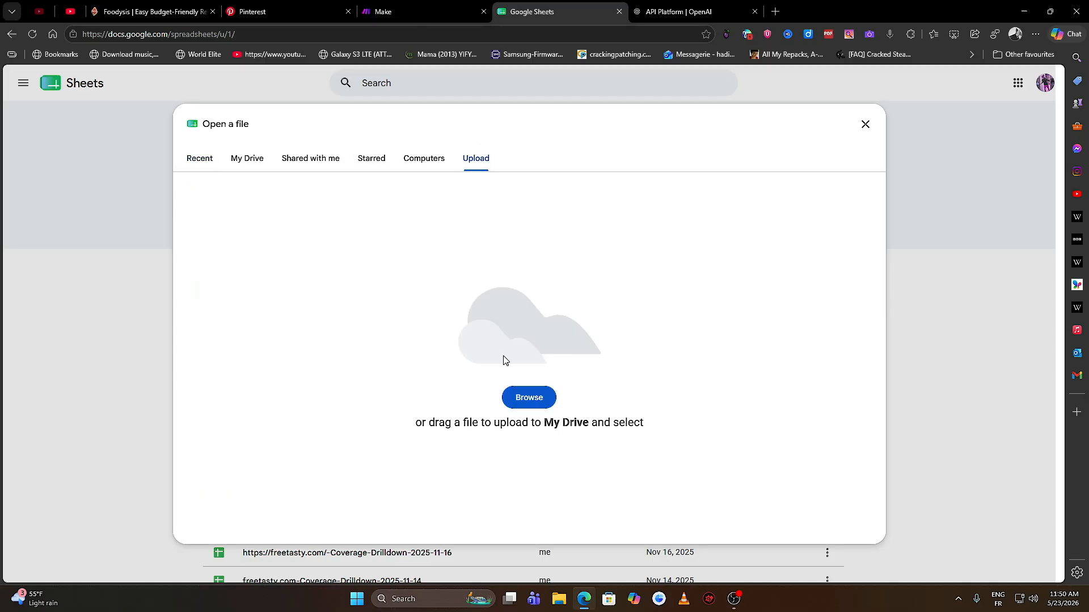
pyautogui.click(864, 125)
# In Make, create a new scenario and import the blueprint file "Integration Google Sheets, Google Vertex AI (Gemini).blueprint.json" into it
pyautogui.click(383, 7)
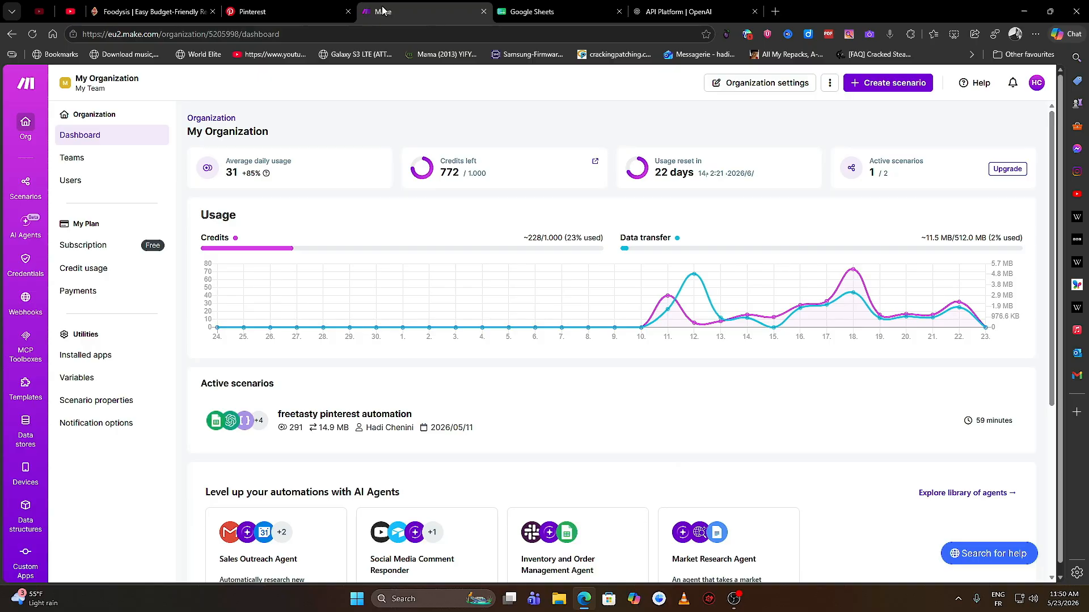
pyautogui.click(883, 89)
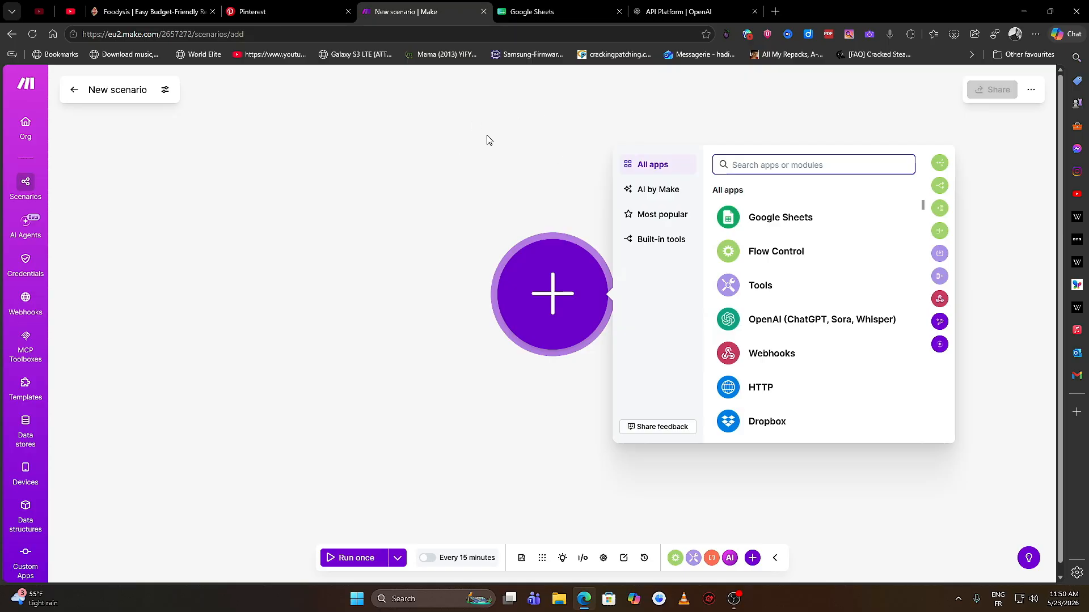
pyautogui.click(830, 114)
pyautogui.click(1031, 91)
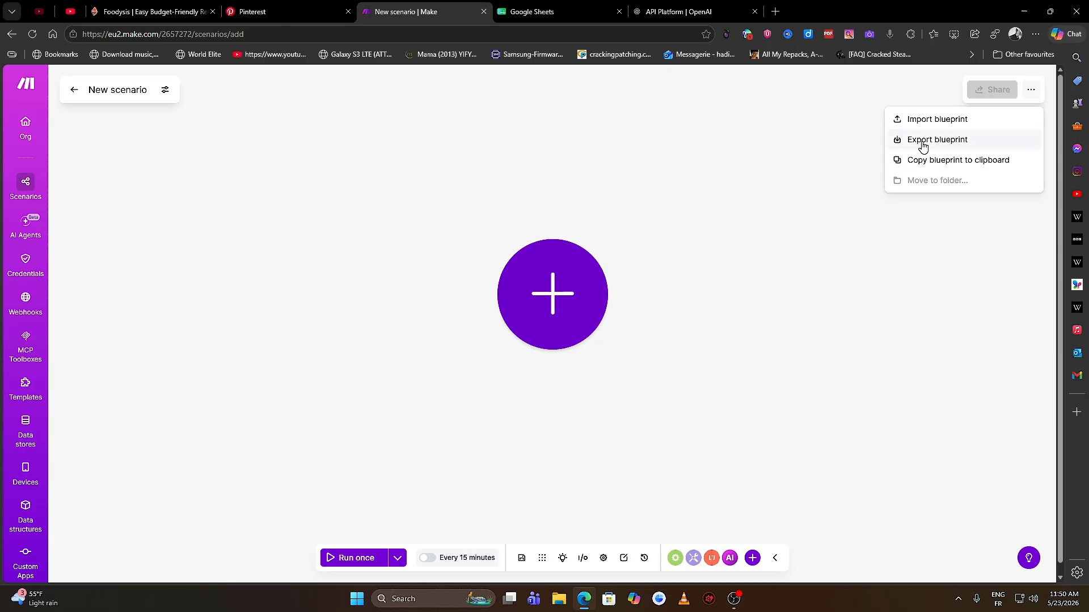
pyautogui.click(921, 119)
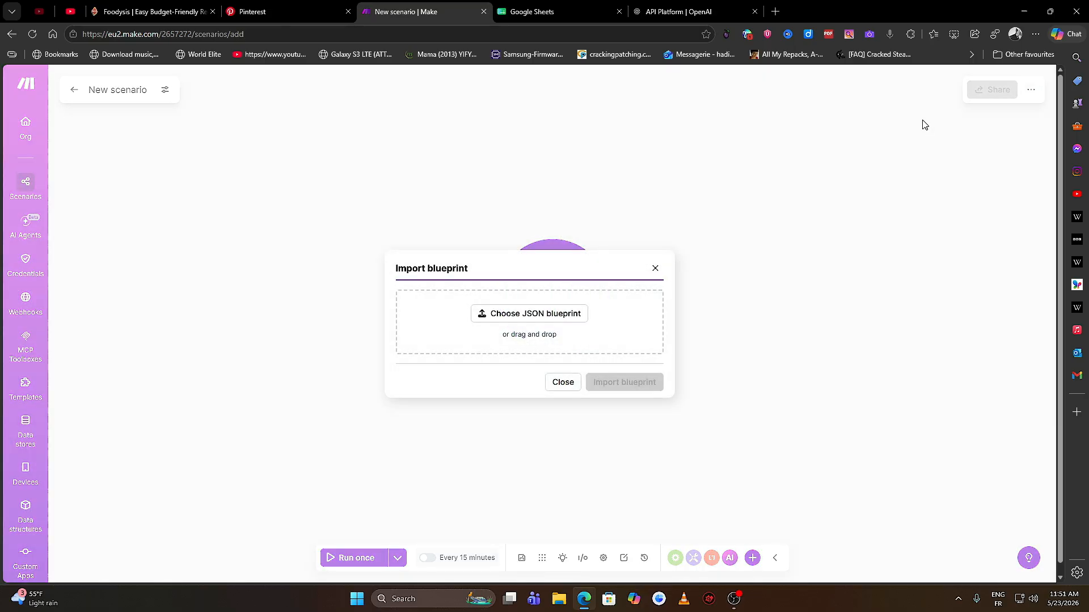
pyautogui.click(557, 318)
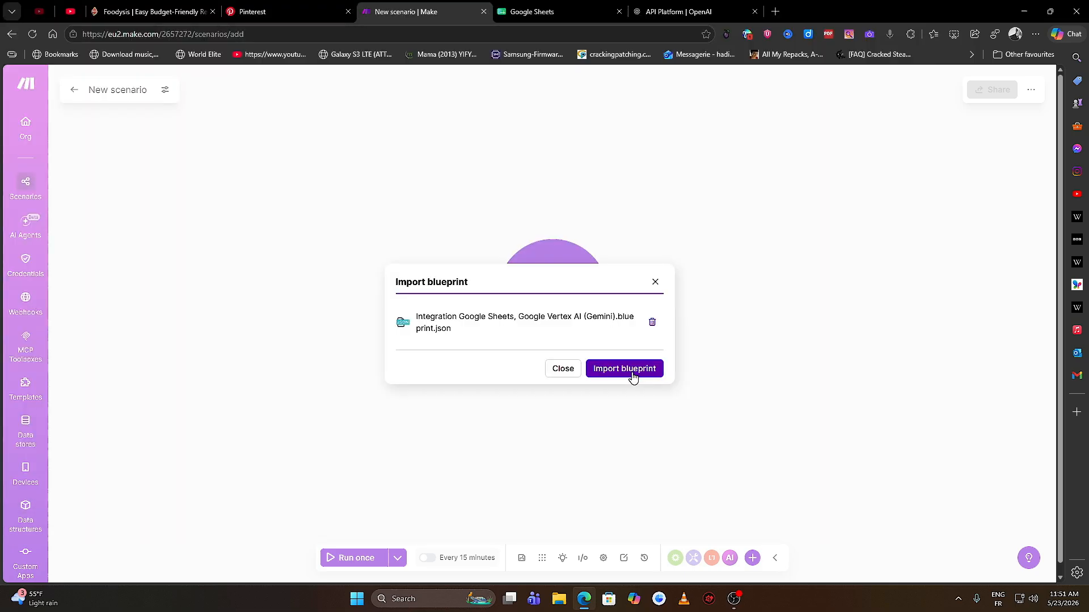
pyautogui.click(633, 378)
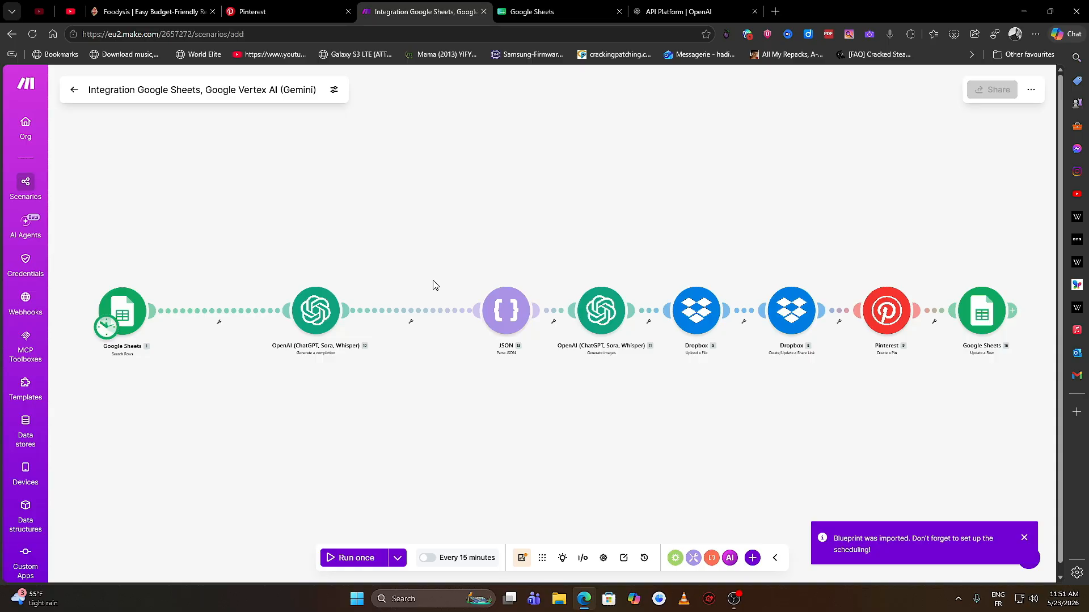
# Open the settings of the scenario's first Google Sheets module, Search Rows, and review its available Google connections
pyautogui.moveTo(370, 252); pyautogui.dragTo(571, 233)
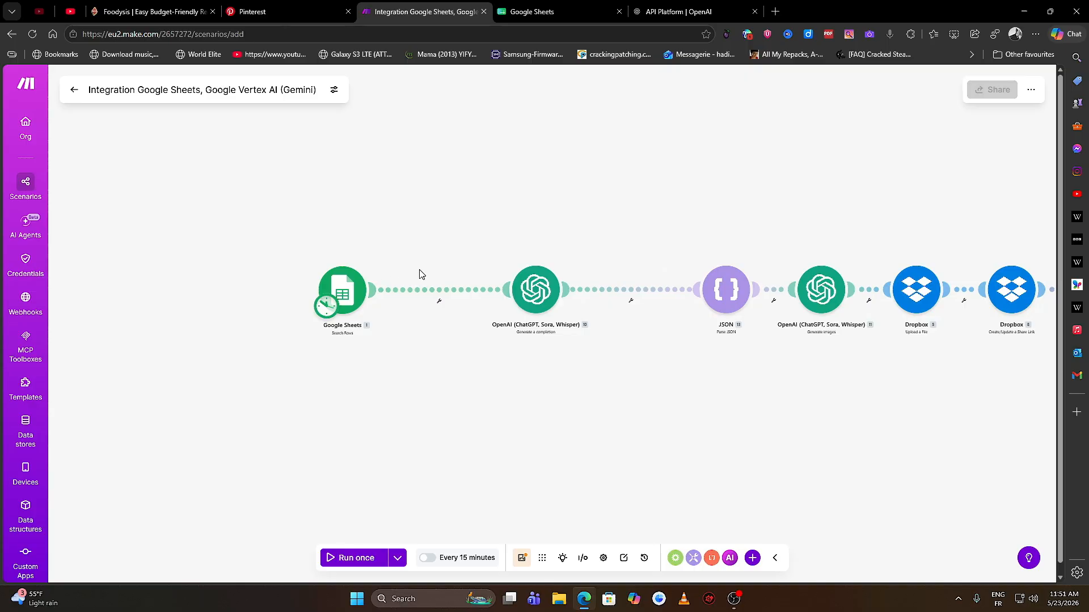
pyautogui.moveTo(394, 373); pyautogui.dragTo(430, 325)
pyautogui.click(379, 246)
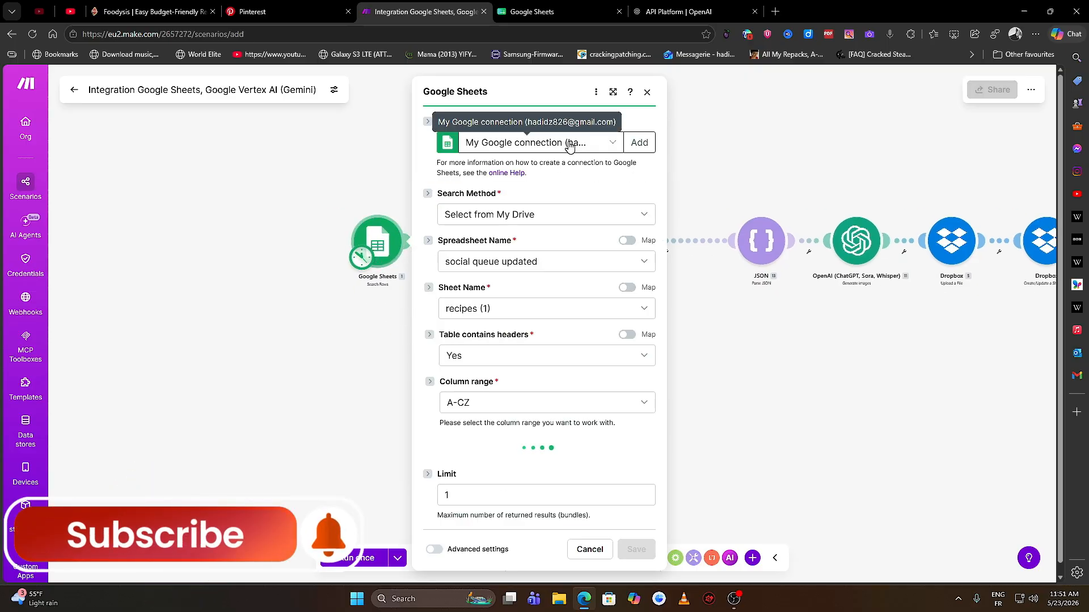
pyautogui.click(569, 145)
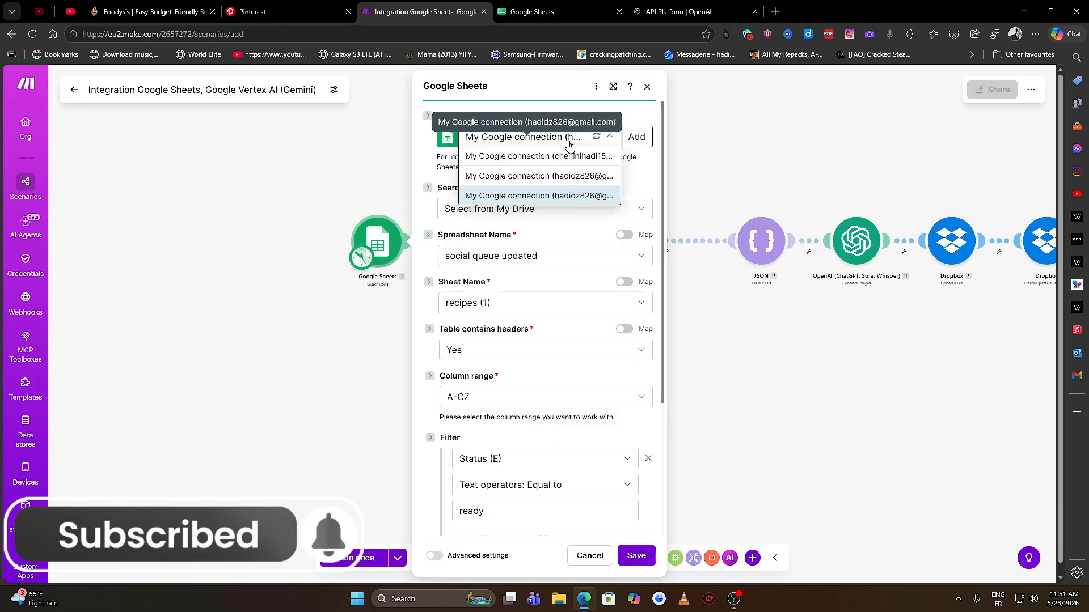
pyautogui.click(504, 147)
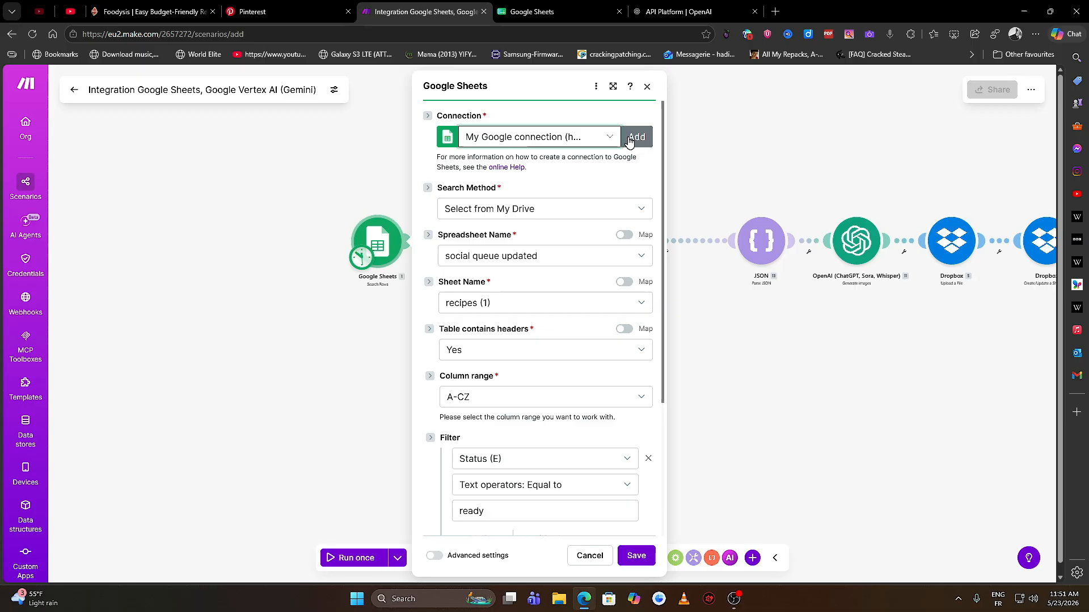
# Use Select from My Drive as the module's search method and choose social queue updated as the spreadsheet
pyautogui.click(484, 211)
pyautogui.click(505, 209)
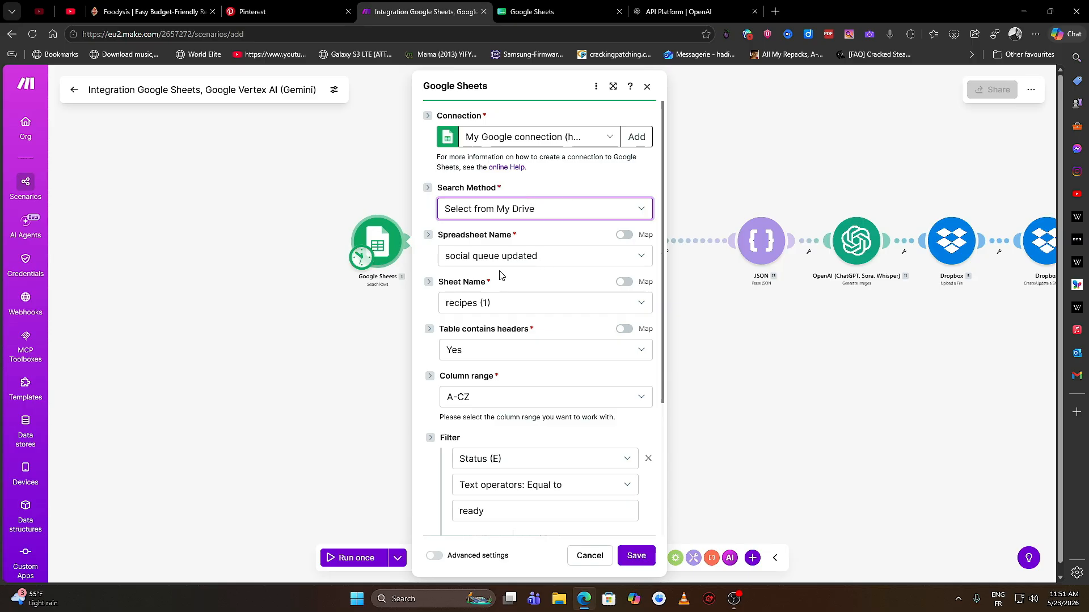
pyautogui.click(473, 258)
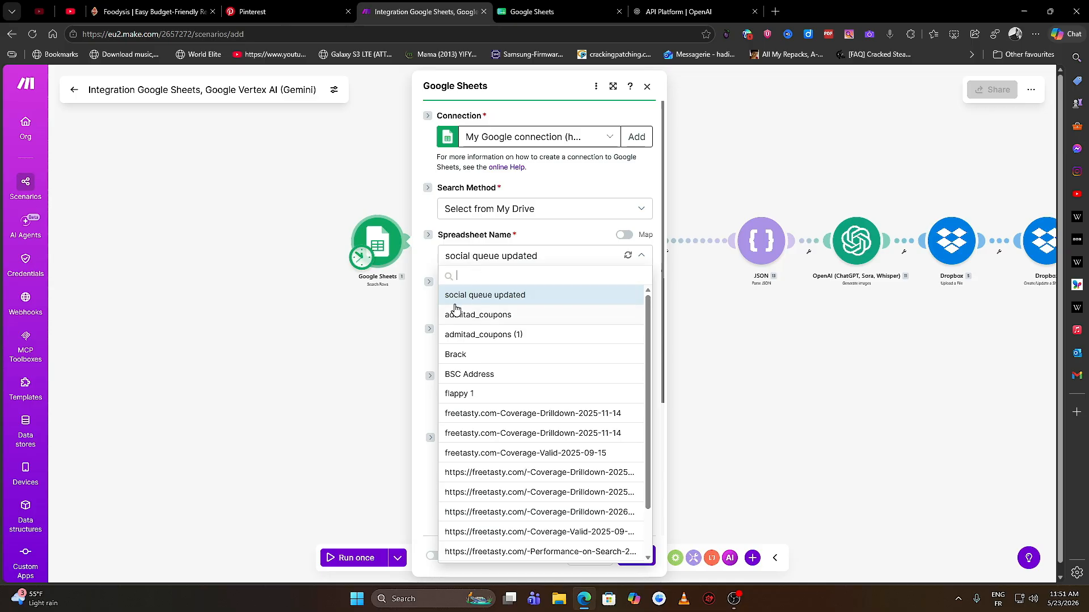
pyautogui.click(496, 297)
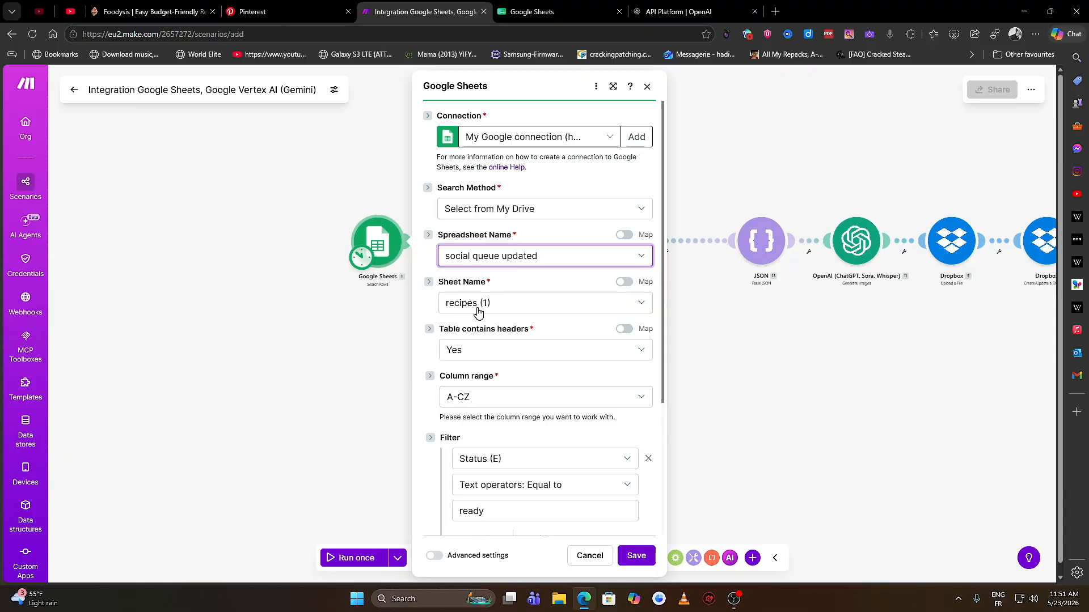
# Check the name of the social queue updated spreadsheet in Google Sheets and return to the Make scenario
pyautogui.click(533, 14)
pyautogui.click(297, 304)
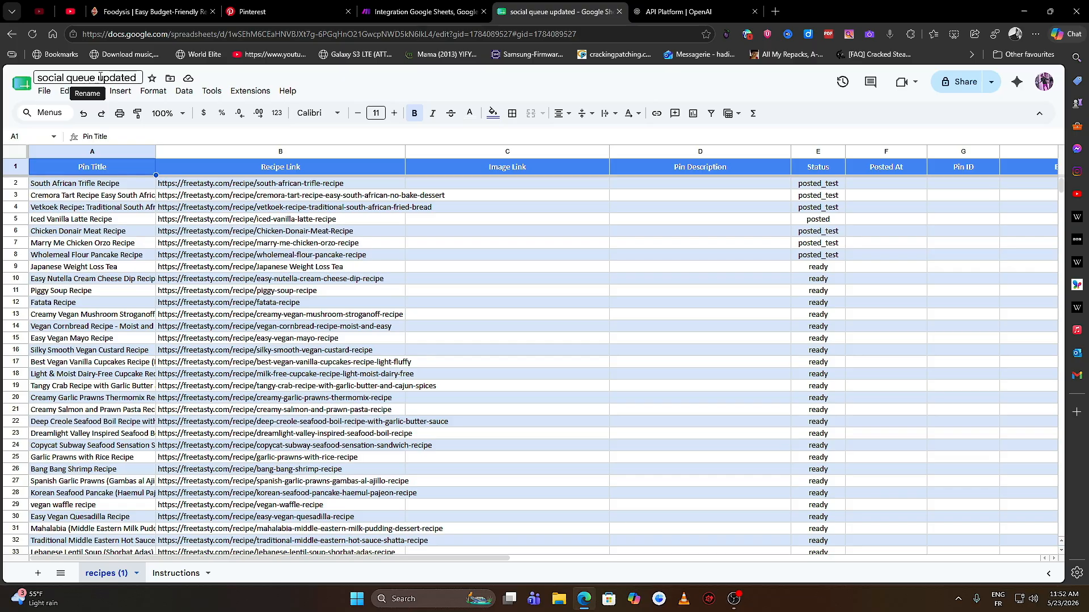
pyautogui.click(401, 10)
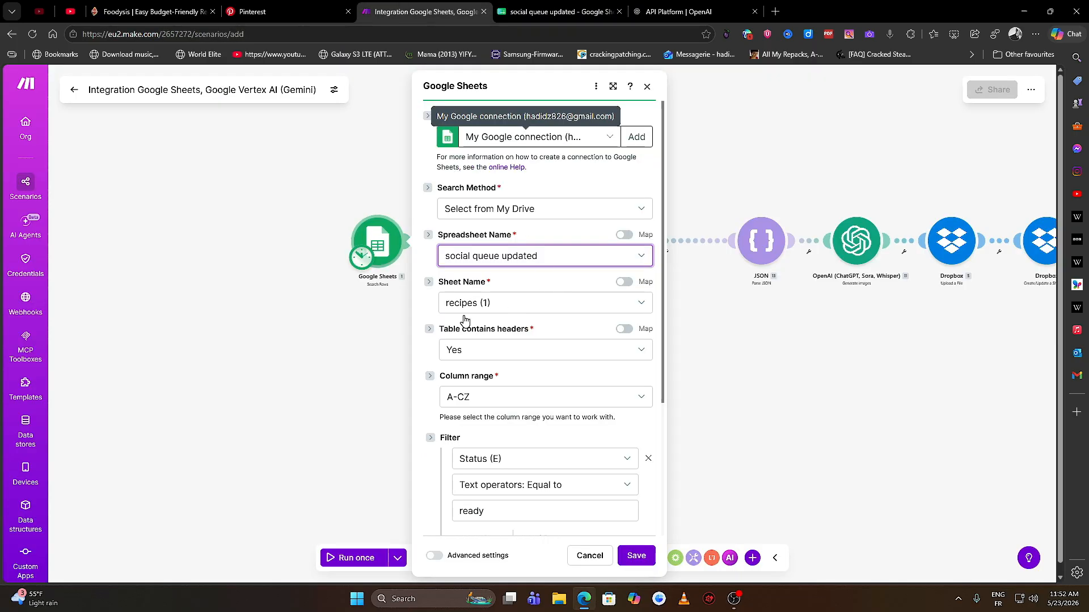
# Check the Search Rows module's column range, Status filter and limit against the social queue updated spreadsheet, and save the module
pyautogui.scroll(-3, 464, 320)
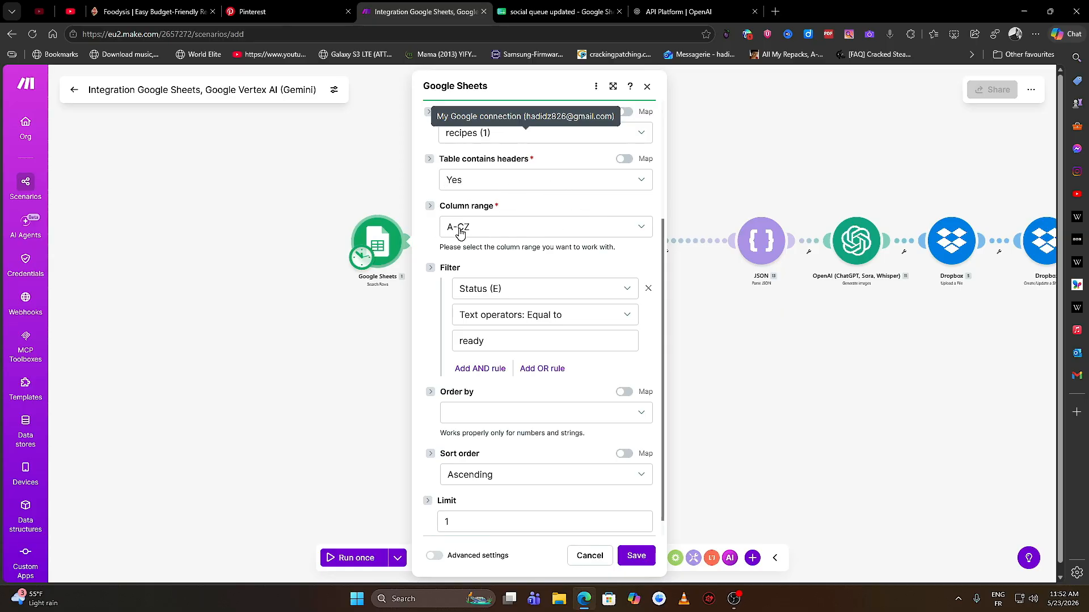
pyautogui.scroll(-1, 504, 241)
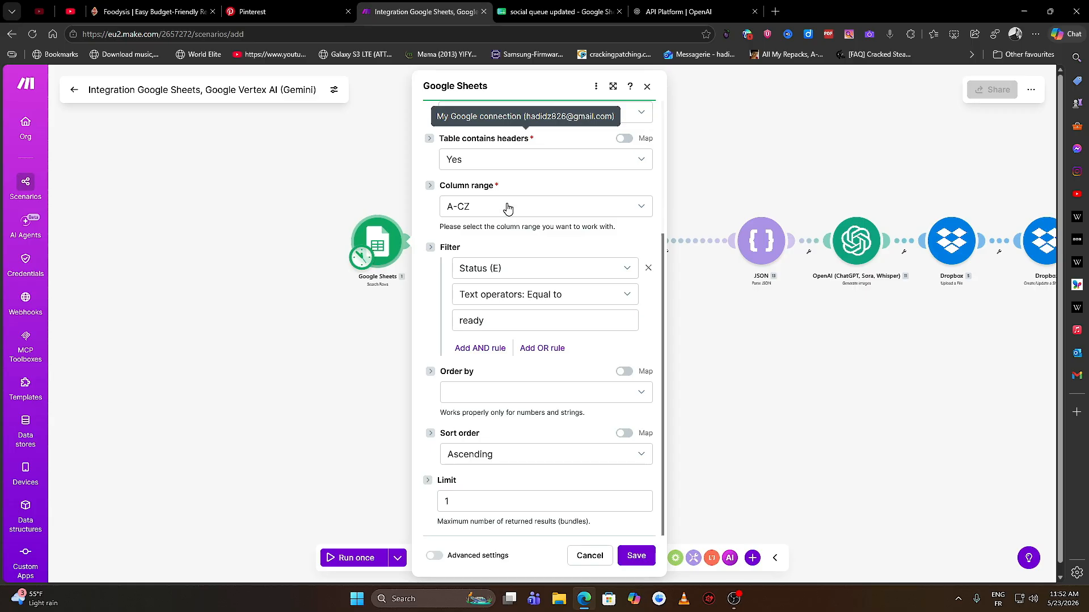
pyautogui.click(530, 4)
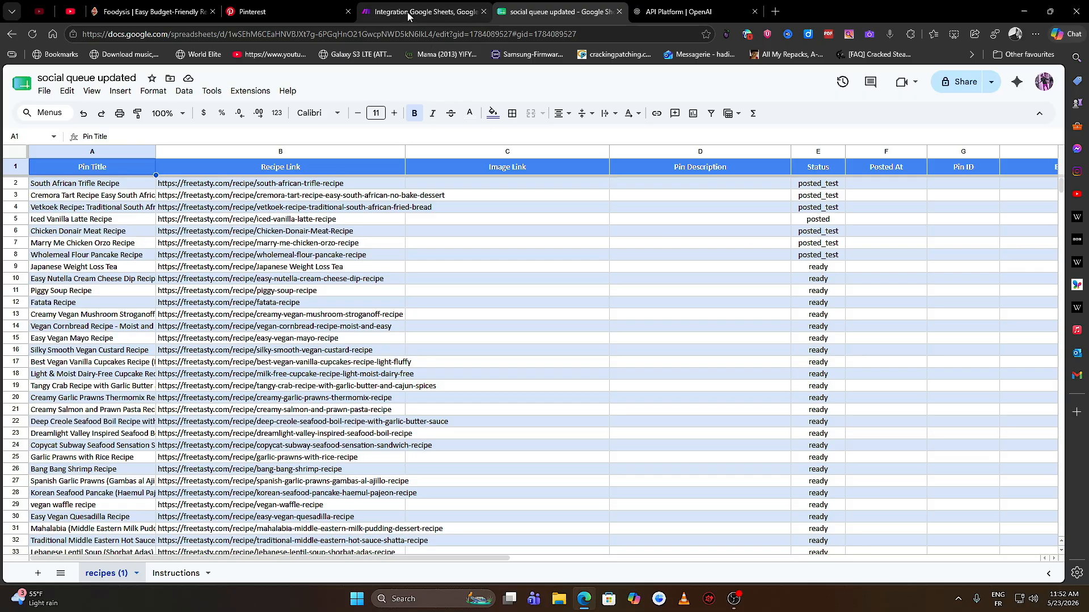
pyautogui.click(426, 11)
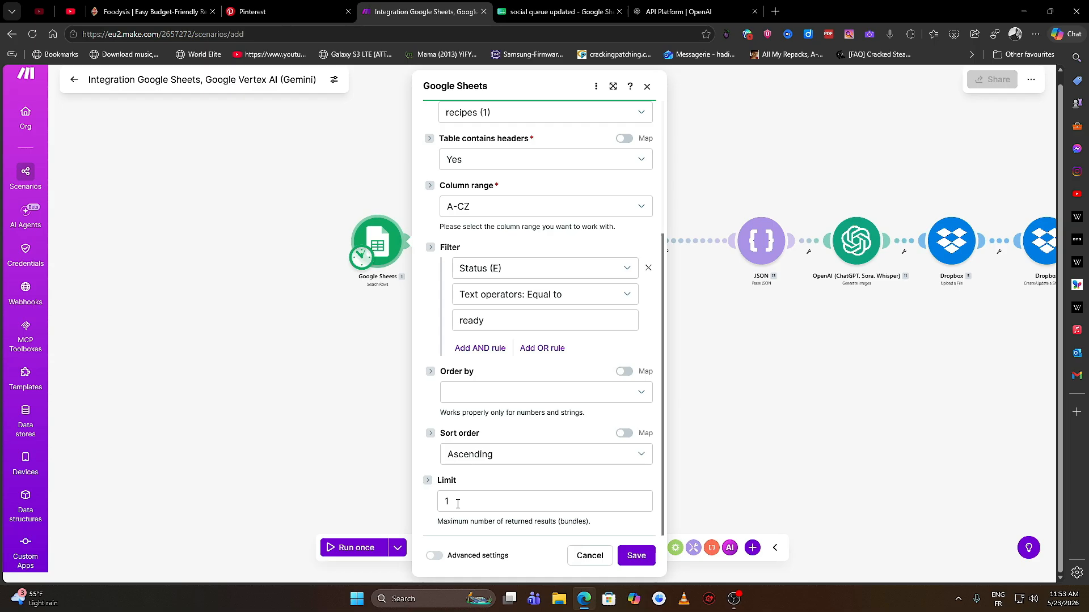
pyautogui.scroll(5, 499, 283)
pyautogui.scroll(-1, 526, 324)
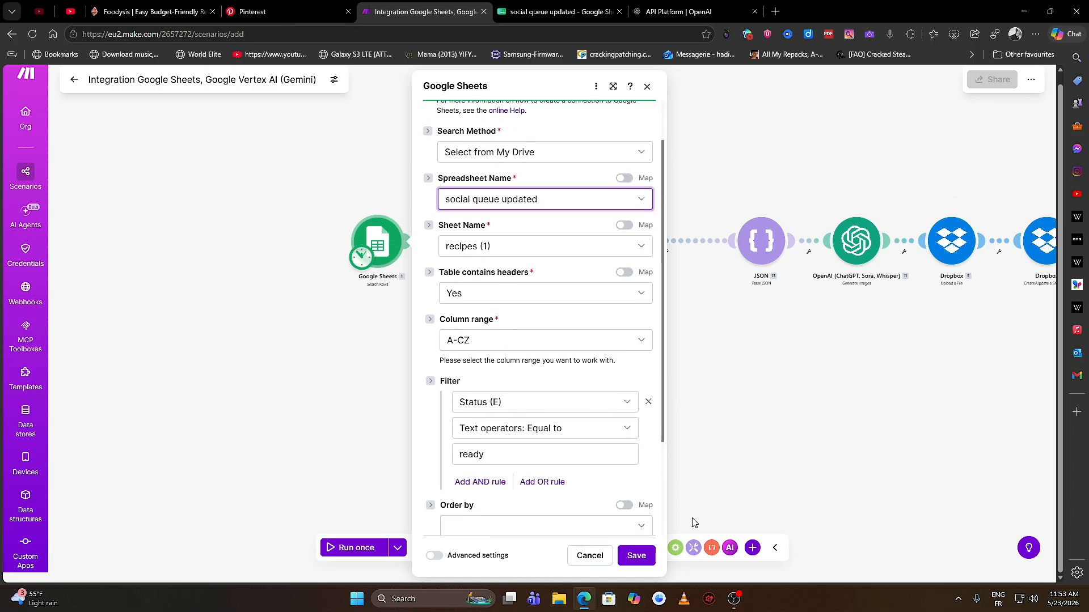
pyautogui.click(632, 559)
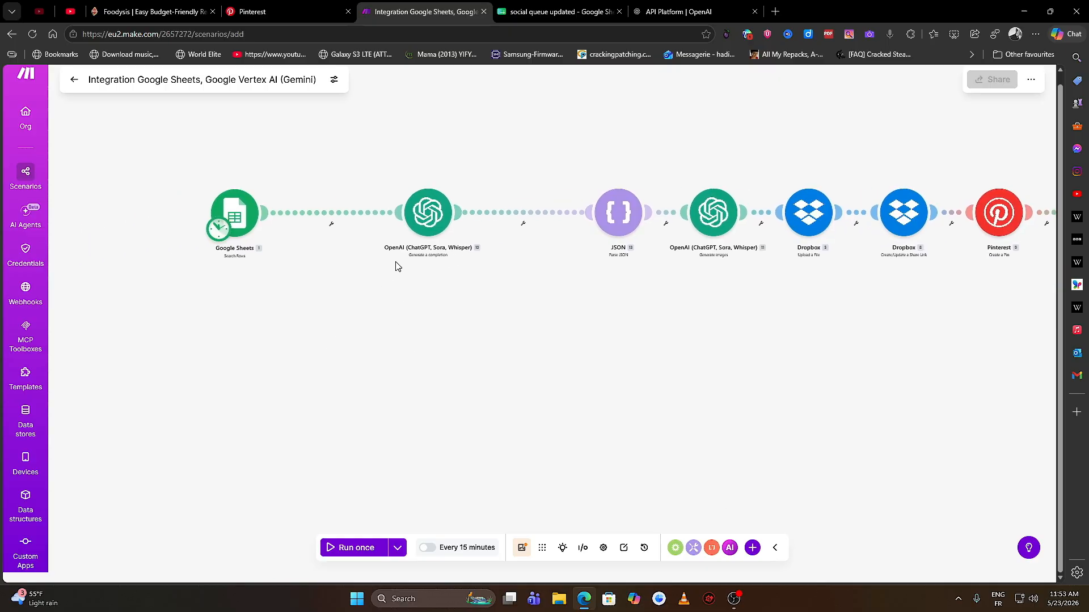
# Open the settings of the OpenAI Generate a completion module and review its available OpenAI connections
pyautogui.click(426, 202)
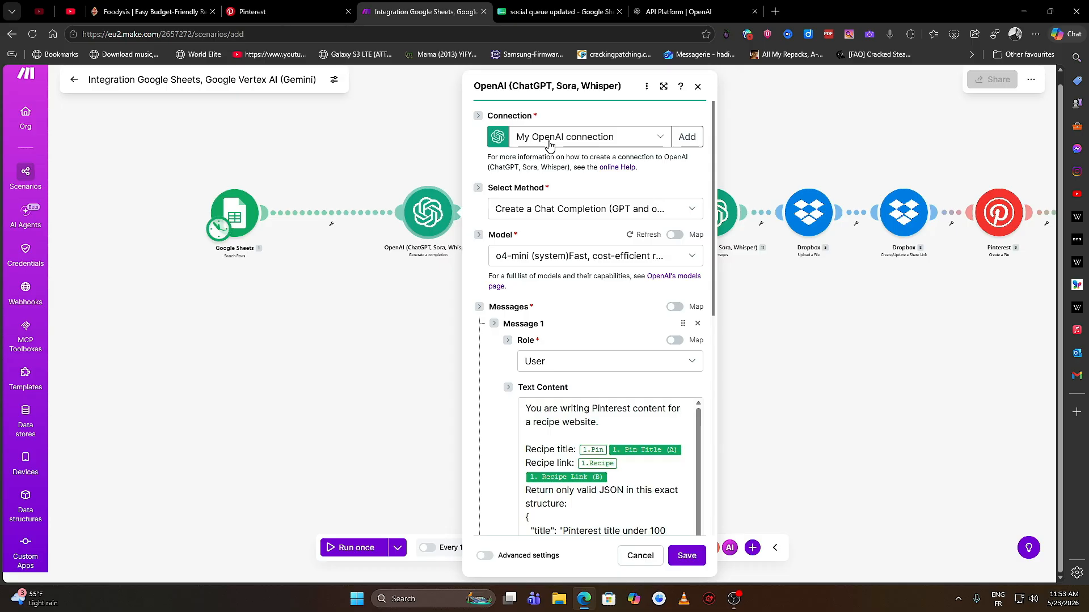
pyautogui.click(549, 145)
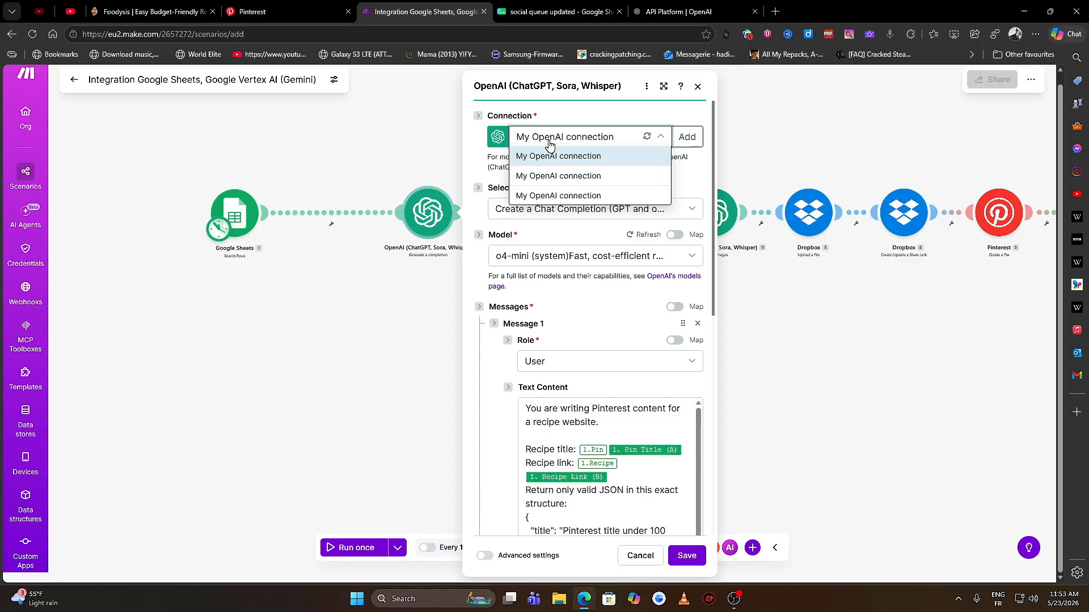
pyautogui.click(473, 157)
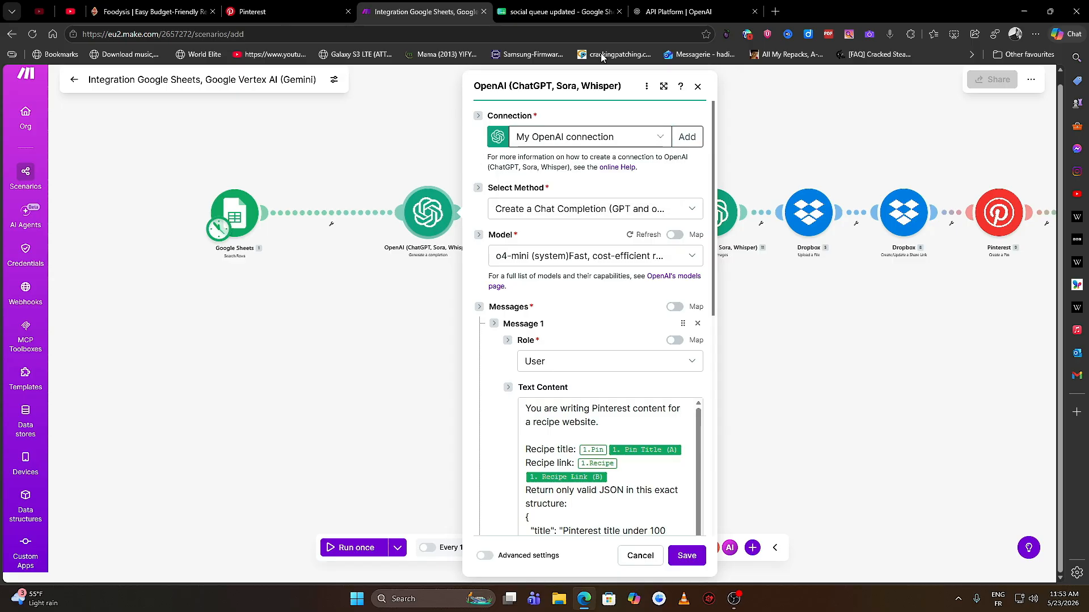
# Review the billing, project API keys and organization settings in OpenAI's API dashboard, and return to the Make scenario
pyautogui.click(692, 11)
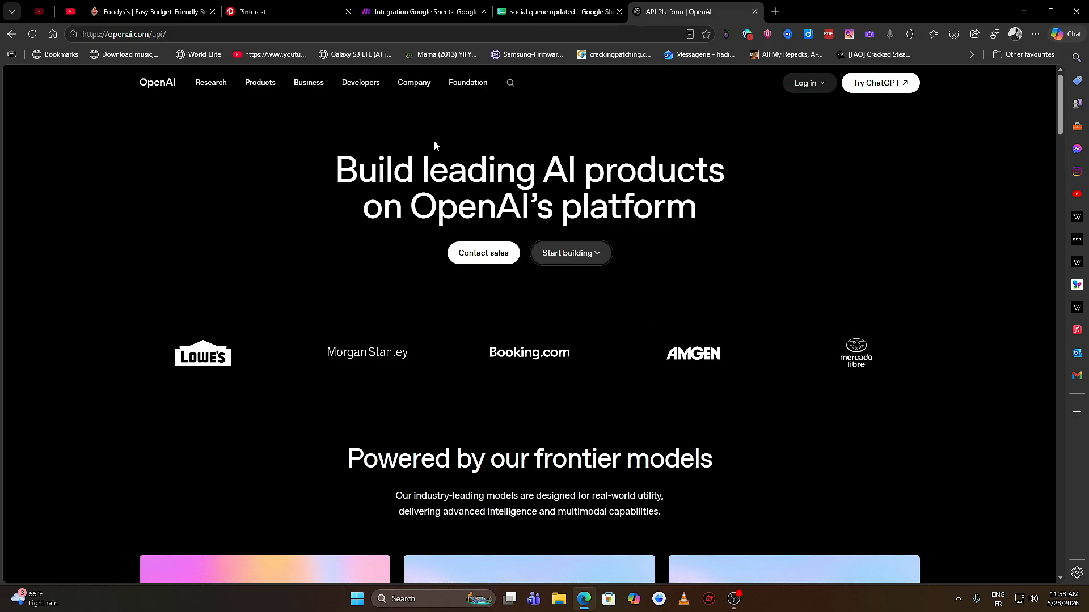
pyautogui.click(582, 253)
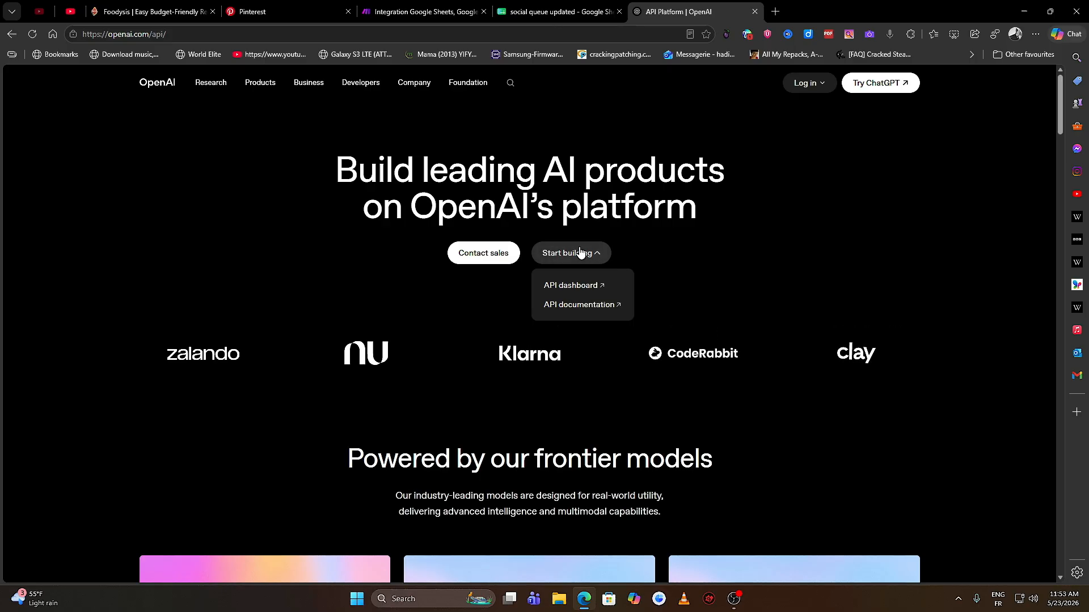
pyautogui.click(587, 286)
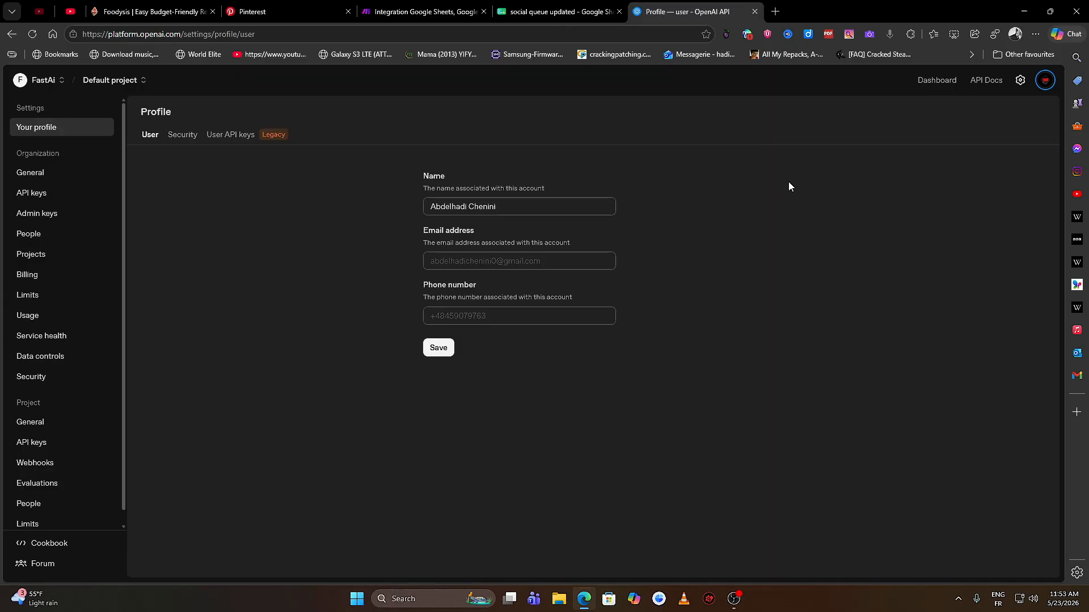
pyautogui.click(44, 276)
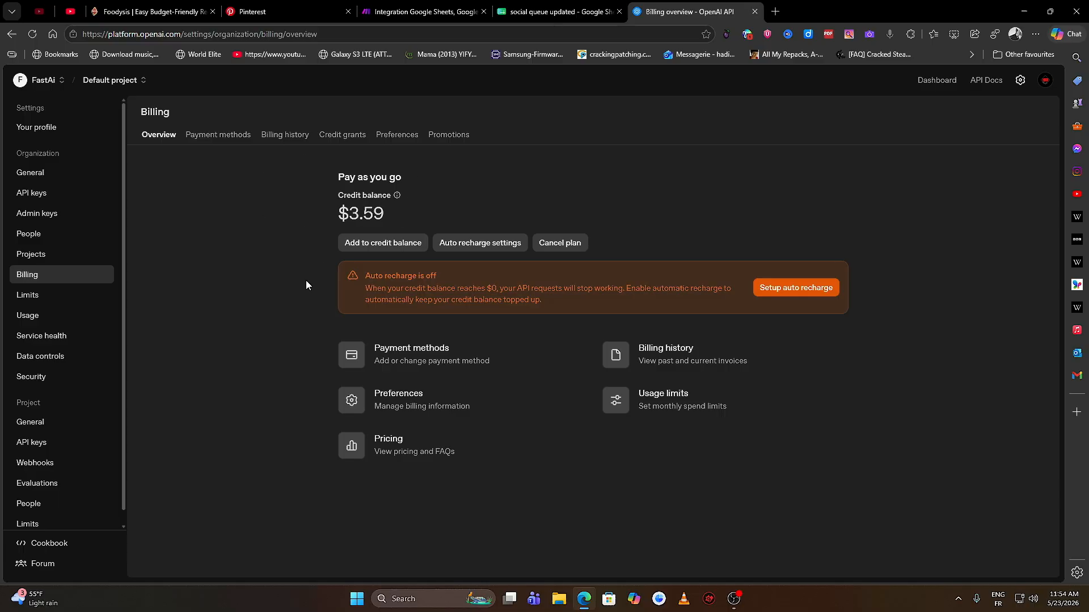
pyautogui.click(56, 443)
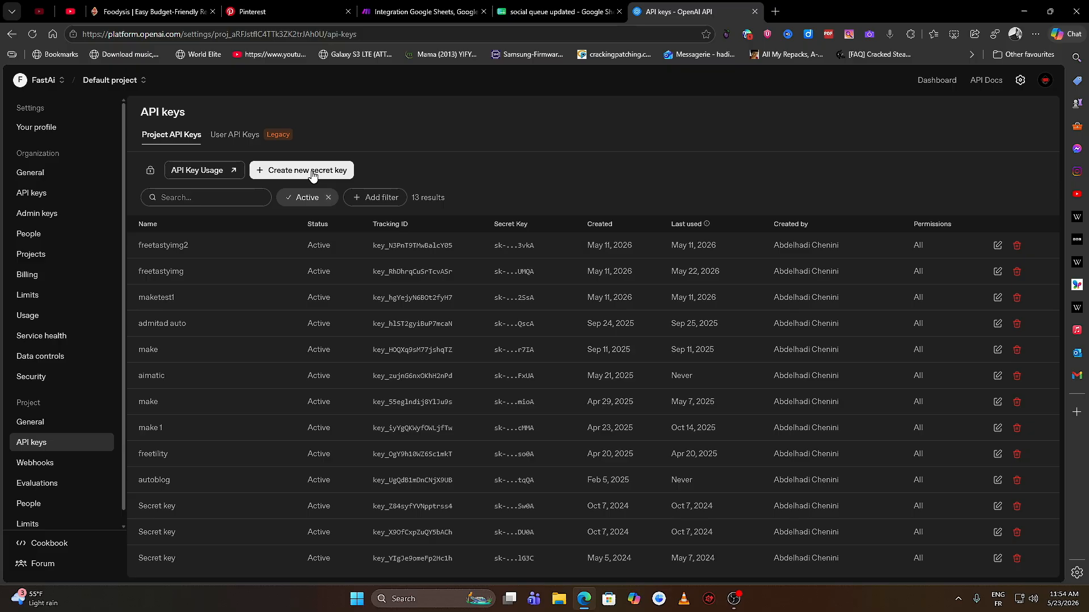
pyautogui.click(46, 173)
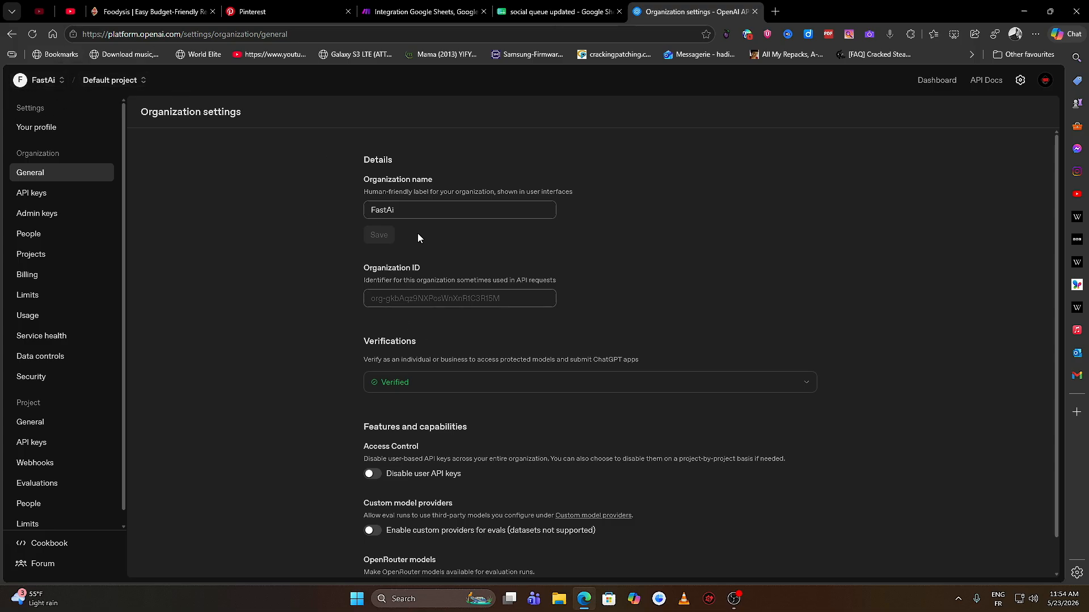
pyautogui.click(424, 11)
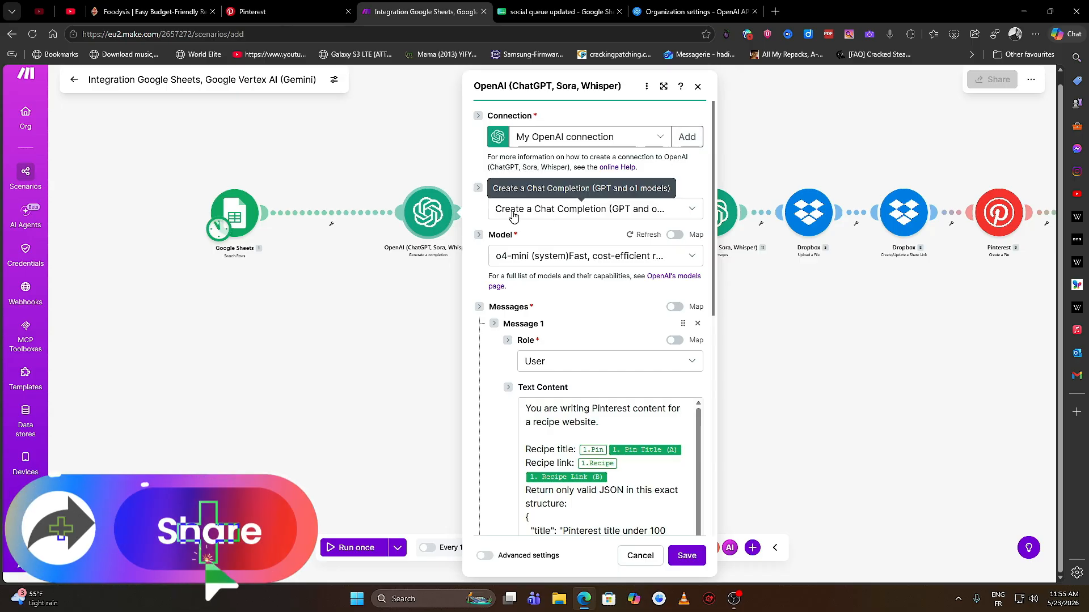
# Review the models available for the OpenAI completion module and leave its model selection at o4-mini
pyautogui.scroll(-3, 574, 209)
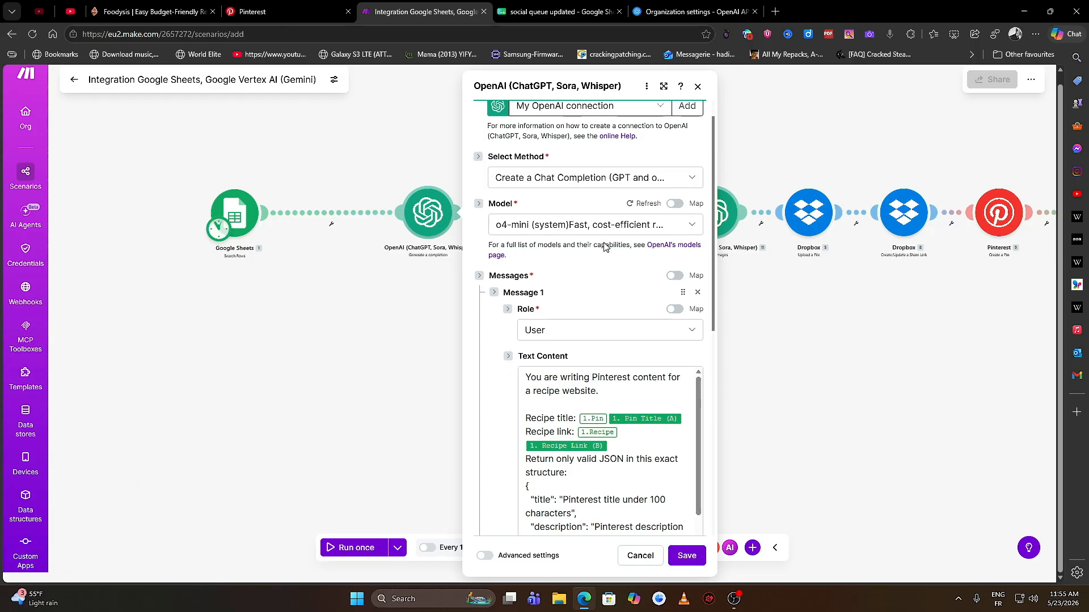
pyautogui.scroll(2, 574, 209)
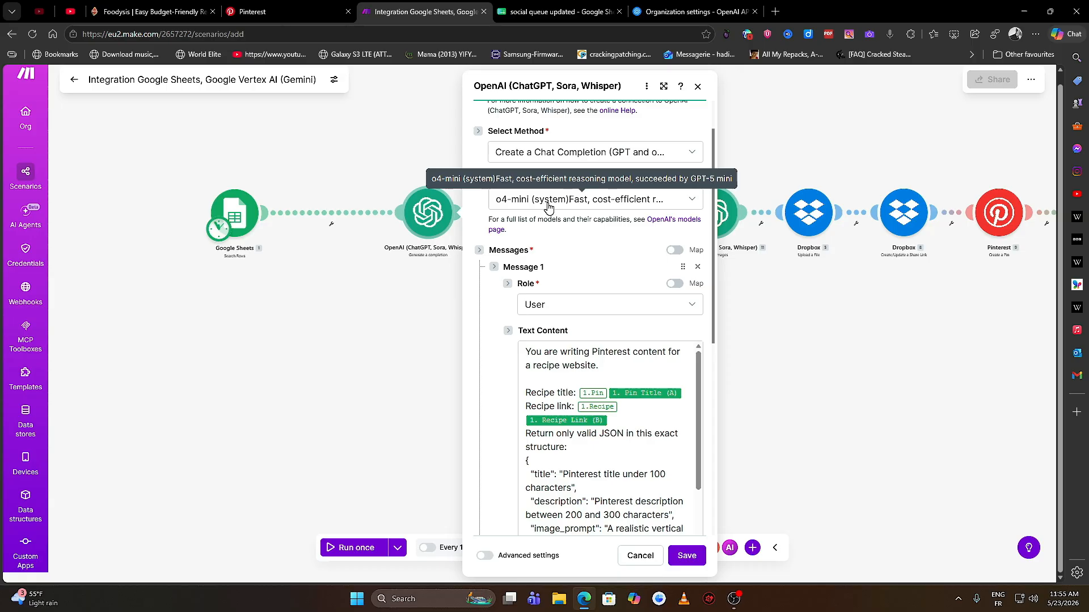
pyautogui.click(588, 200)
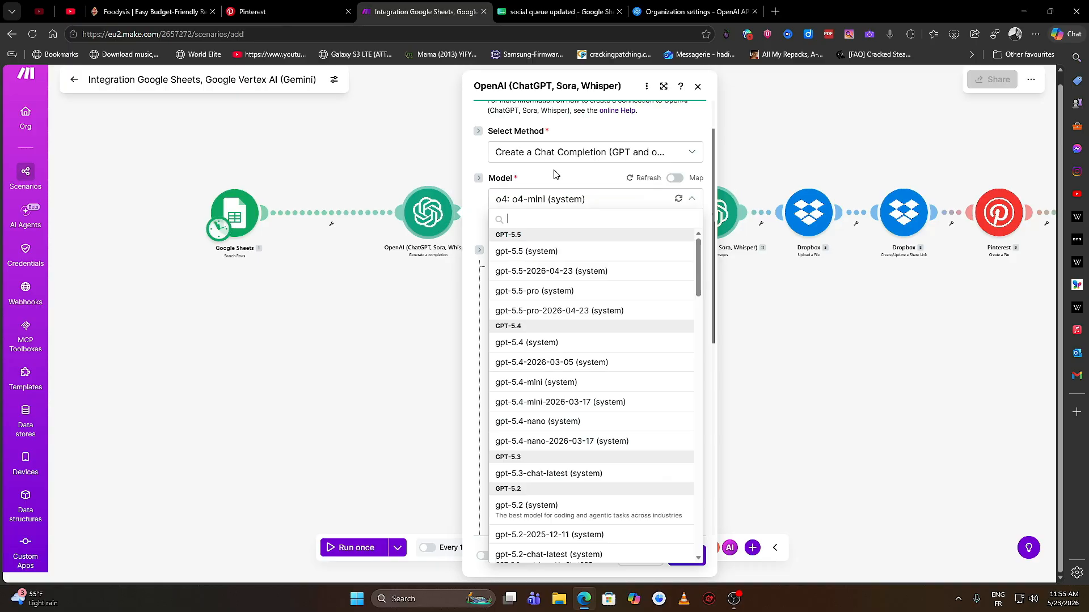
pyautogui.click(614, 205)
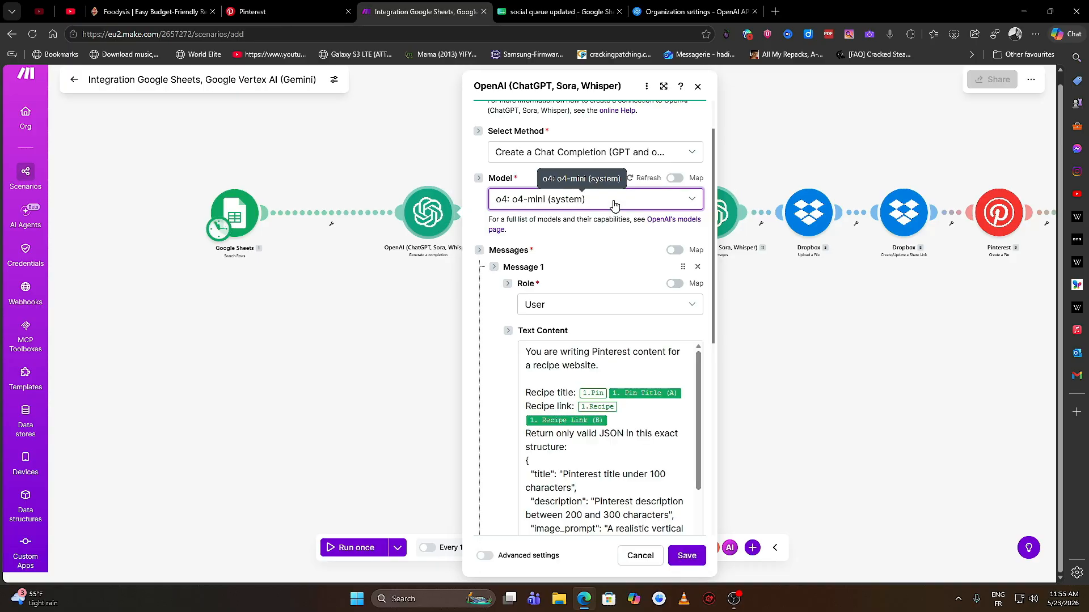
# Compare the recipe title and link fields mapped in the completion prompt with the columns of the social queue updated spreadsheet
pyautogui.scroll(-3, 501, 227)
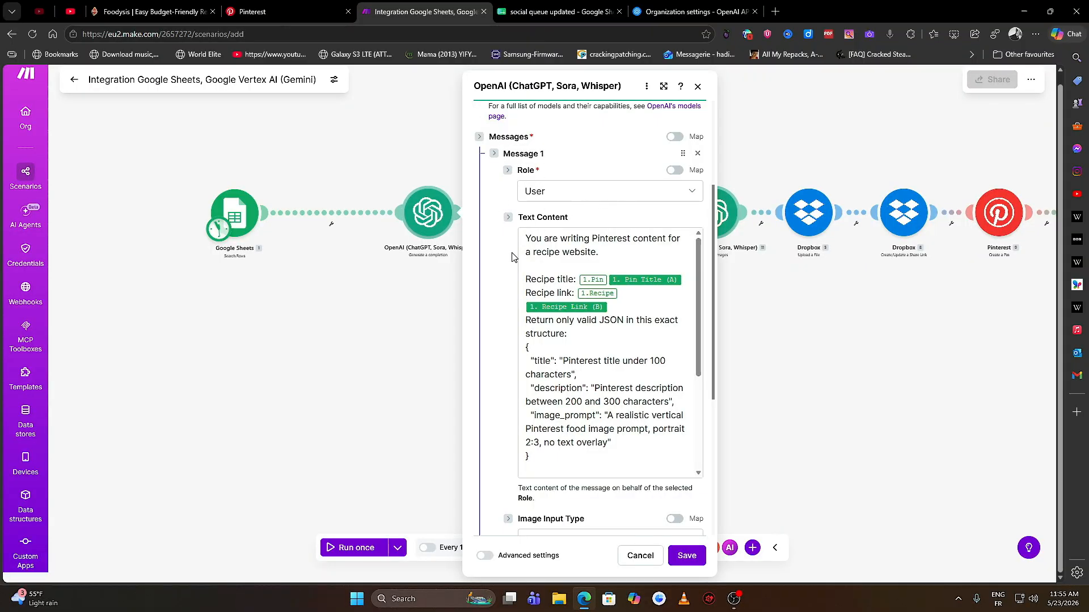
pyautogui.scroll(-1, 512, 256)
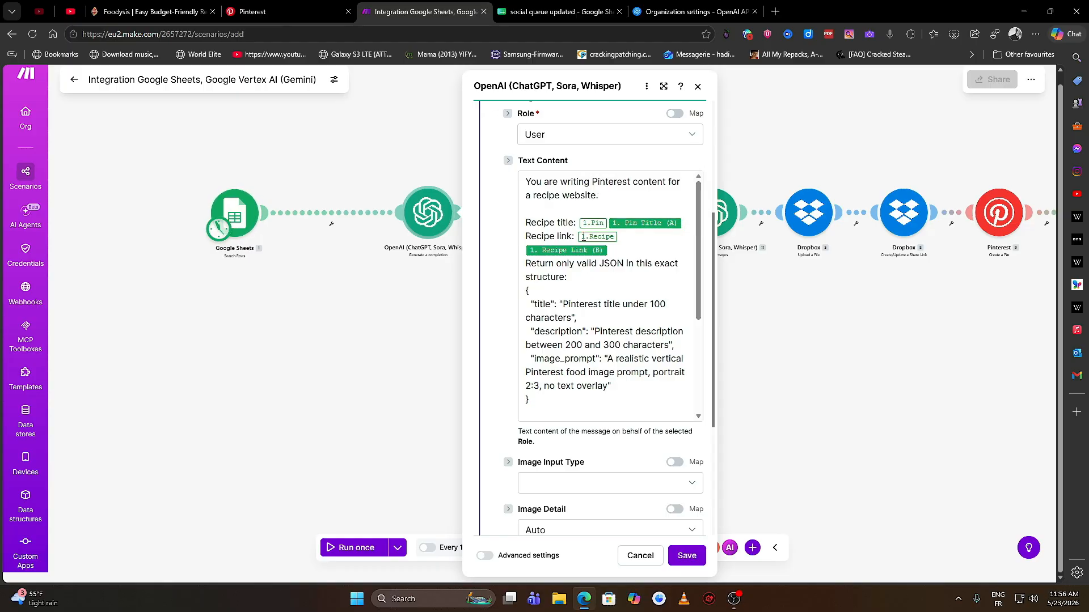
pyautogui.click(601, 250)
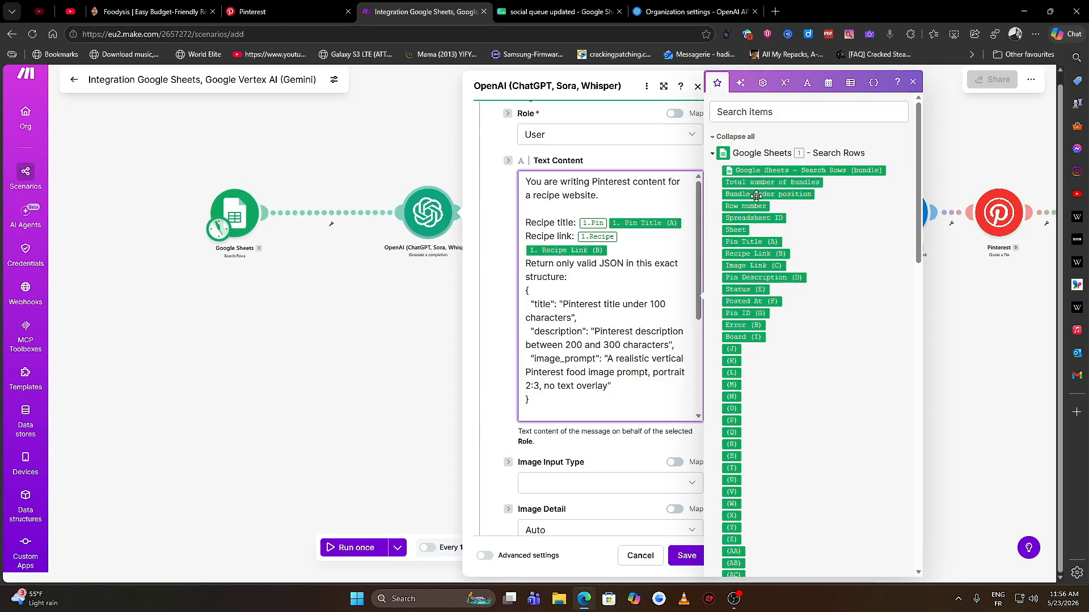
pyautogui.scroll(-4, 762, 232)
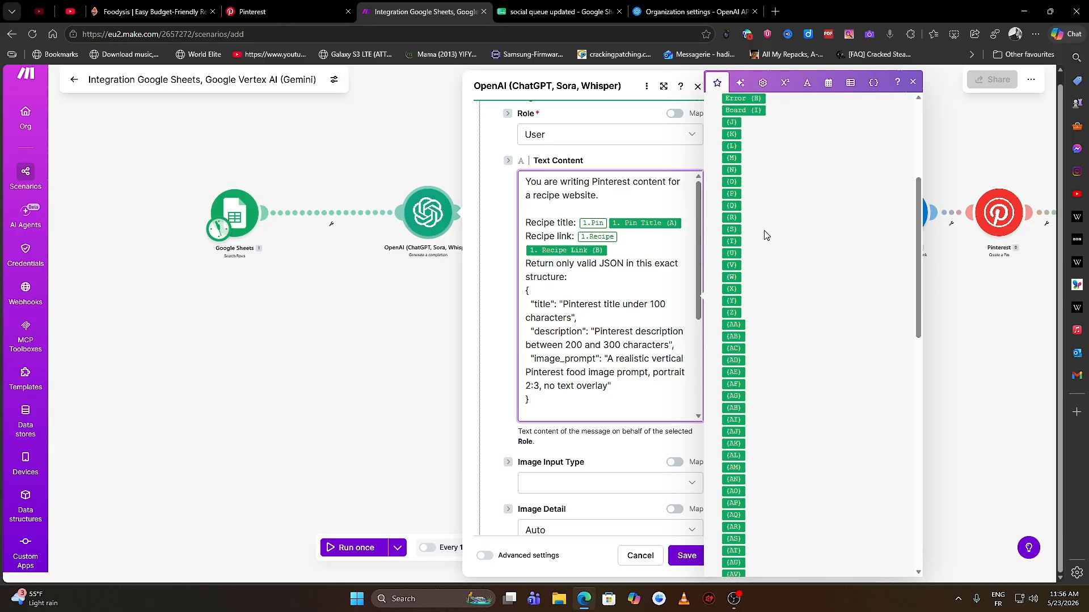
pyautogui.scroll(2, 765, 236)
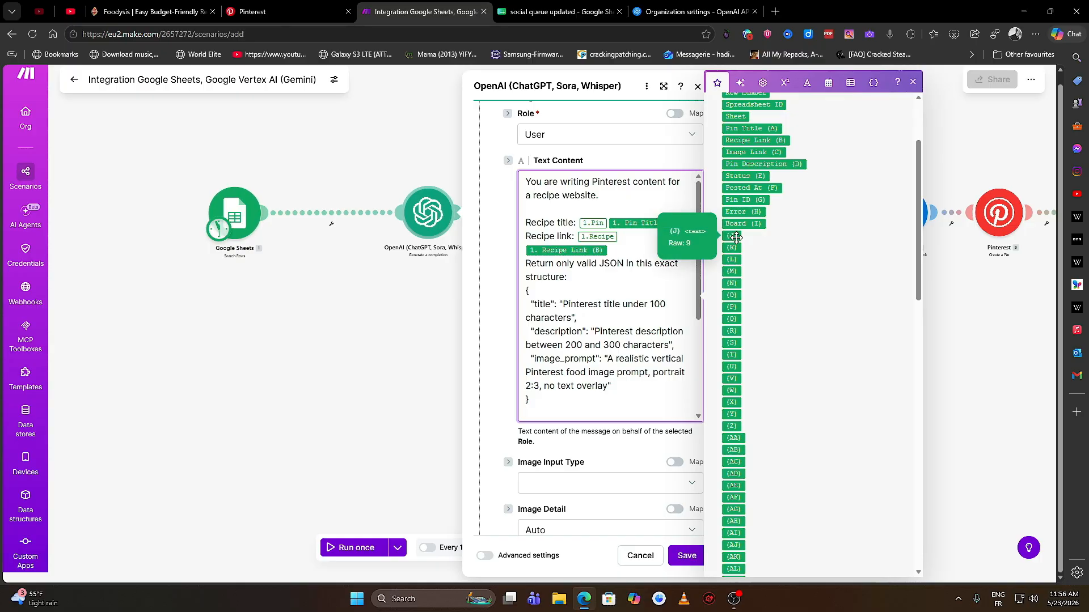
pyautogui.click(559, 12)
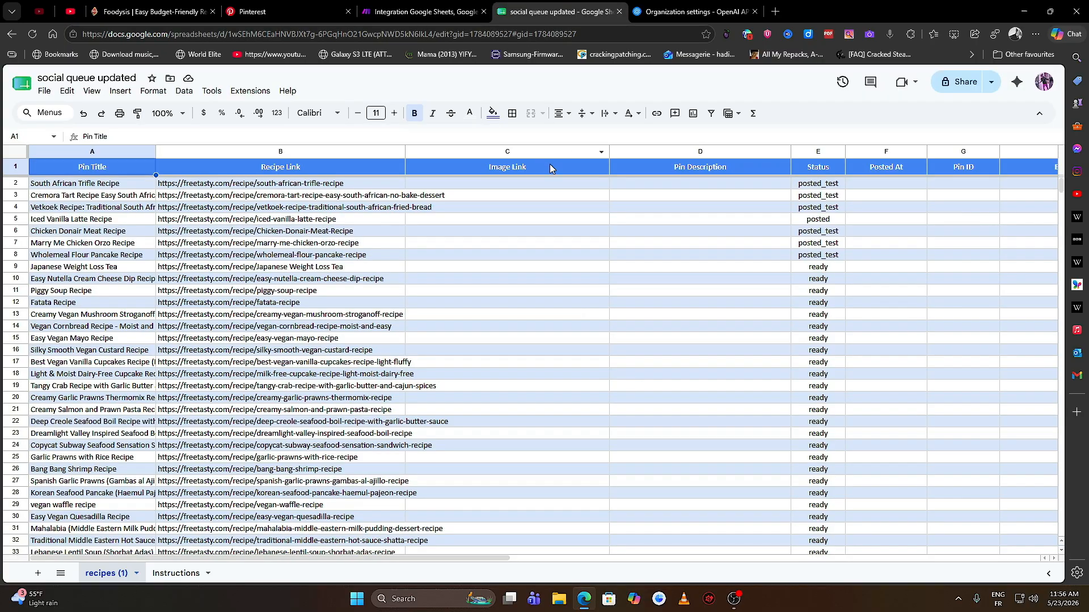
pyautogui.click(285, 167)
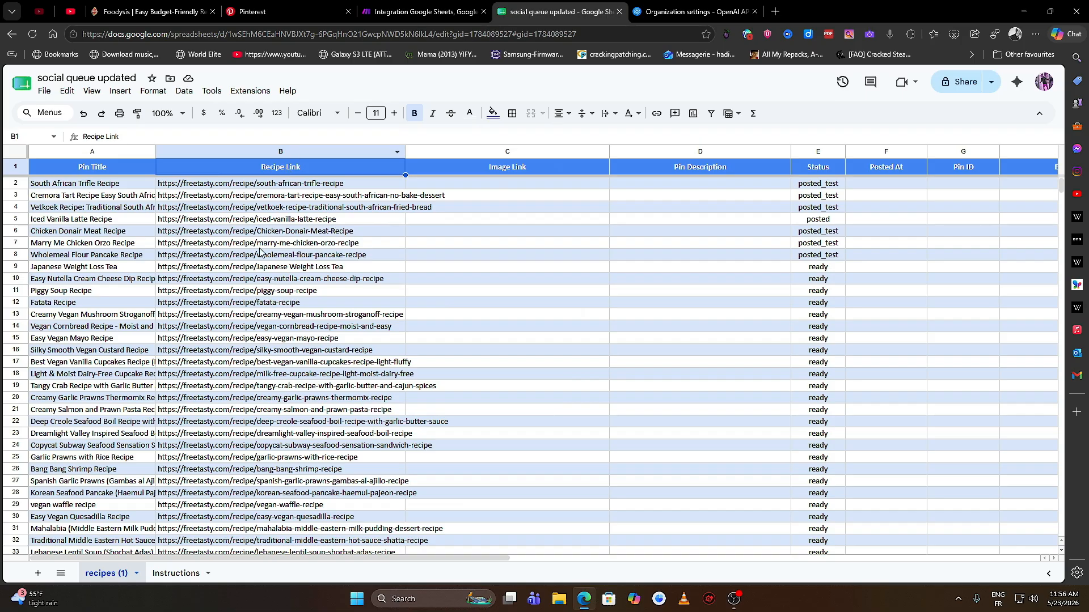
pyautogui.click(421, 10)
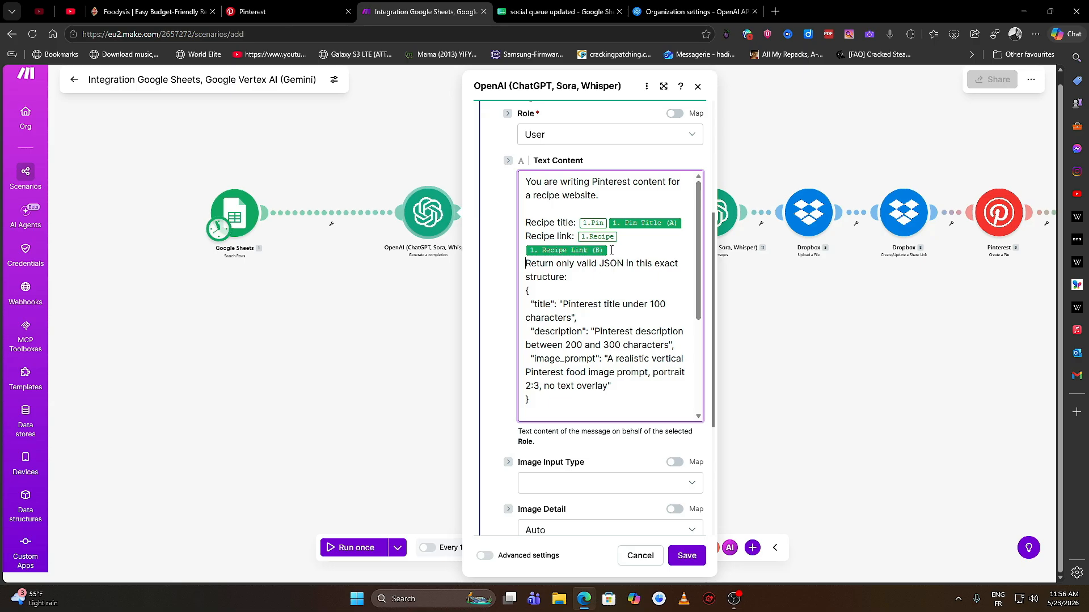
# Read through the completion prompt's JSON structure for title, description and image prompt, along with its rules
pyautogui.scroll(1, 622, 259)
pyautogui.scroll(-1, 622, 259)
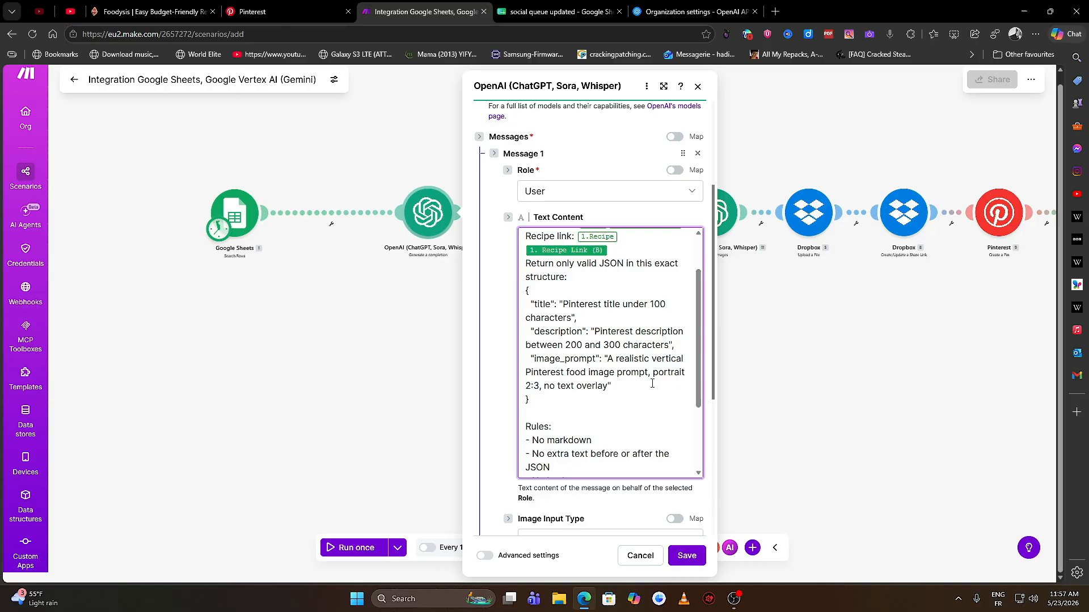
pyautogui.moveTo(567, 374); pyautogui.dragTo(587, 371)
pyautogui.click(580, 373)
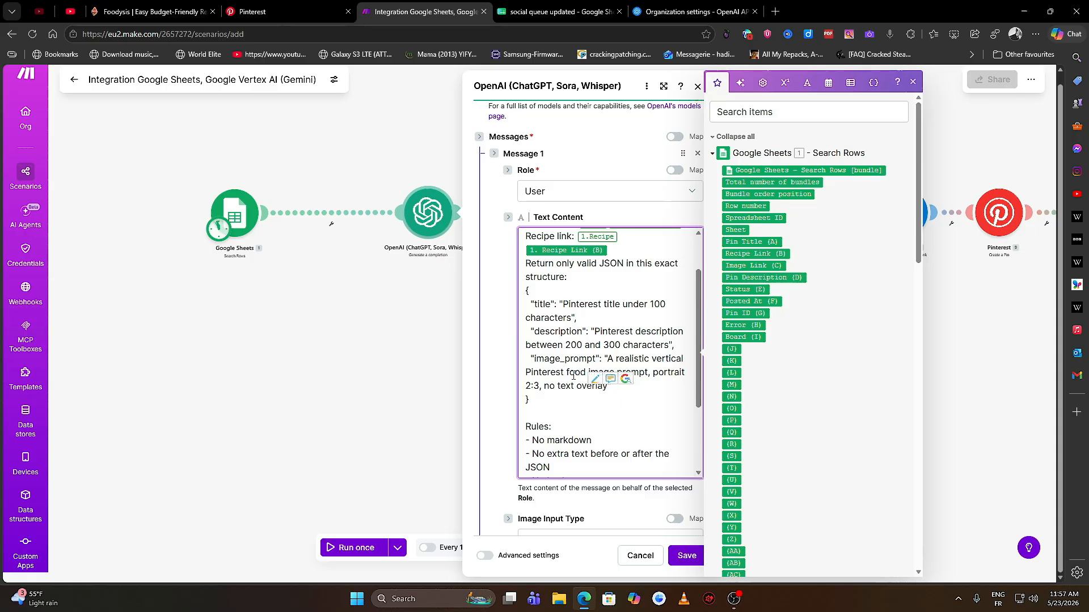
pyautogui.click(576, 329)
pyautogui.scroll(-2, 580, 346)
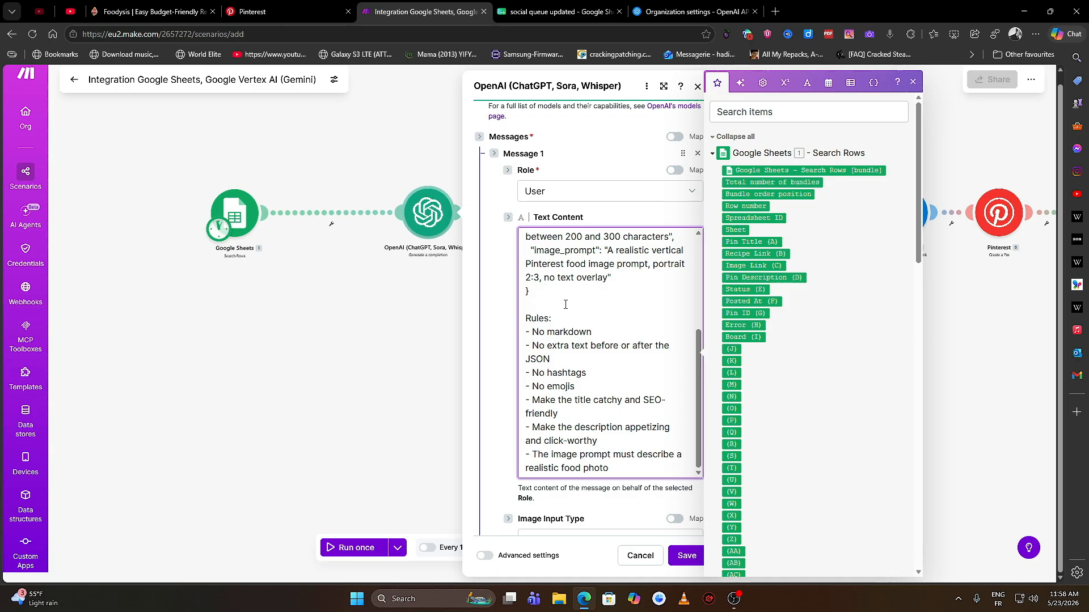
pyautogui.scroll(-2, 566, 304)
pyautogui.scroll(2, 585, 300)
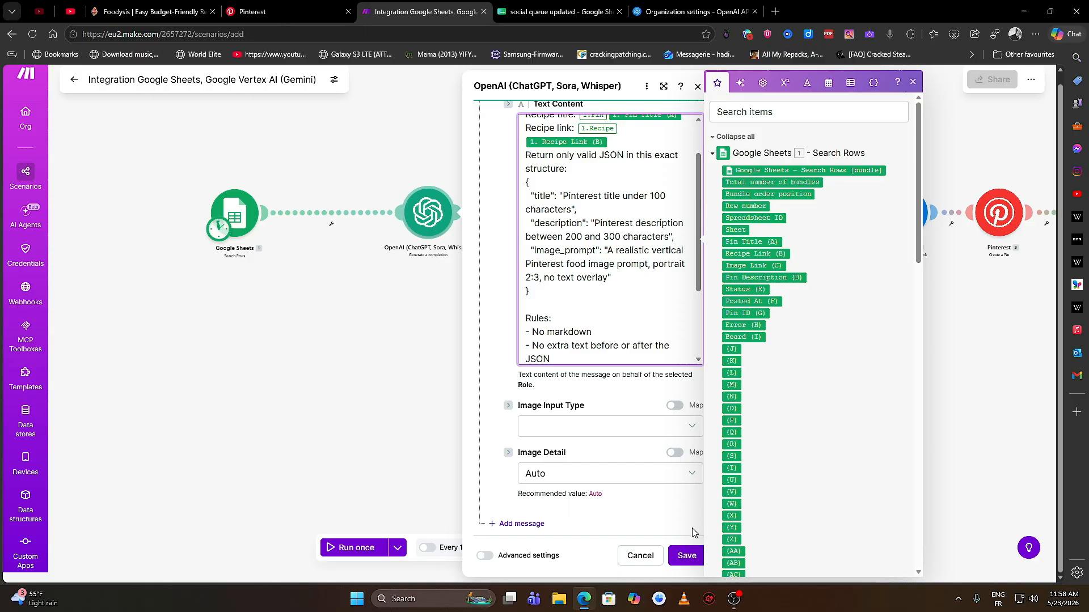
# Check the completion module's image settings and Max Output Tokens, and save the module
pyautogui.scroll(-3, 539, 340)
pyautogui.scroll(-1, 509, 315)
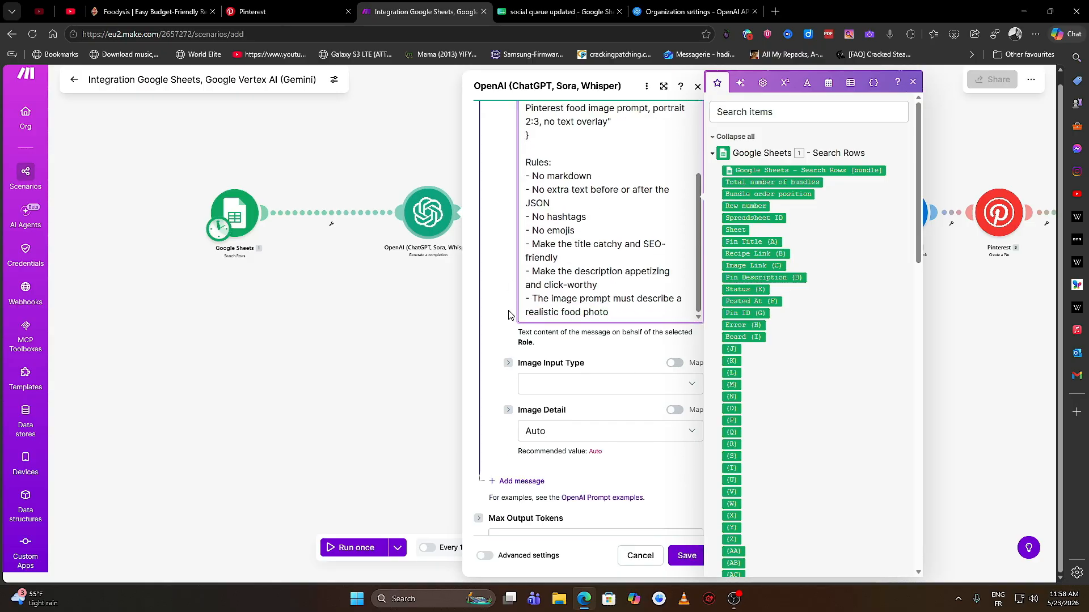
pyautogui.scroll(-2, 509, 315)
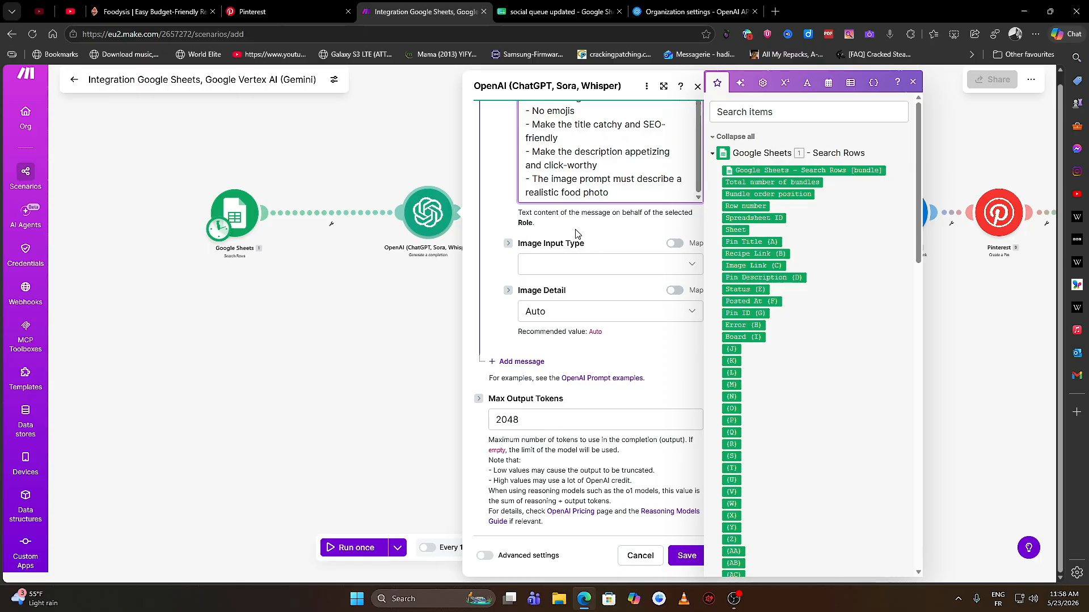
pyautogui.click(686, 556)
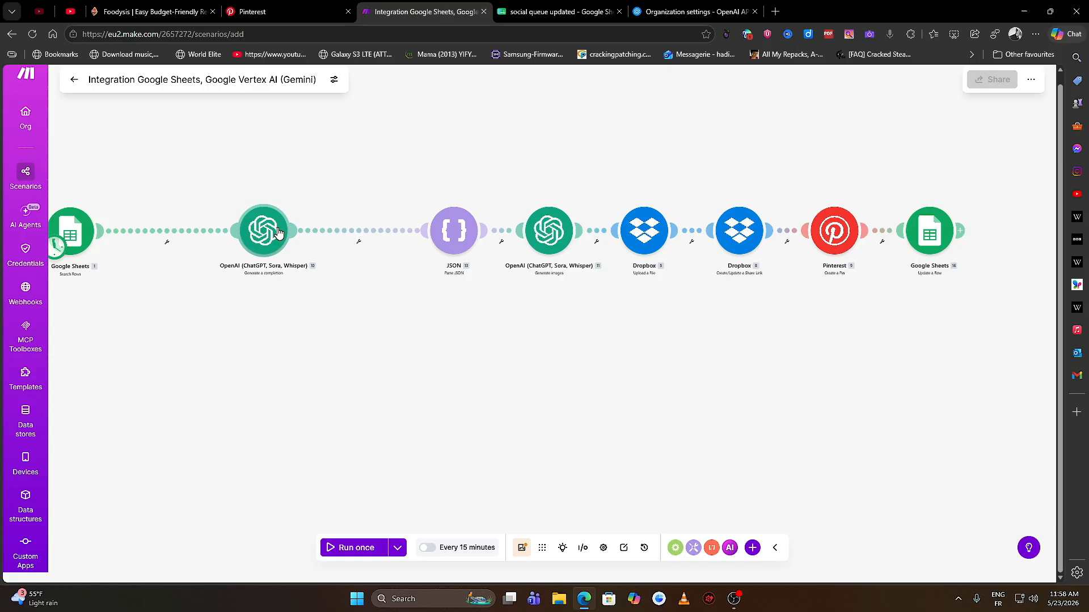
# Check the JSON module's PinterestContent data structure and the completion message content mapped as its JSON string
pyautogui.click(448, 232)
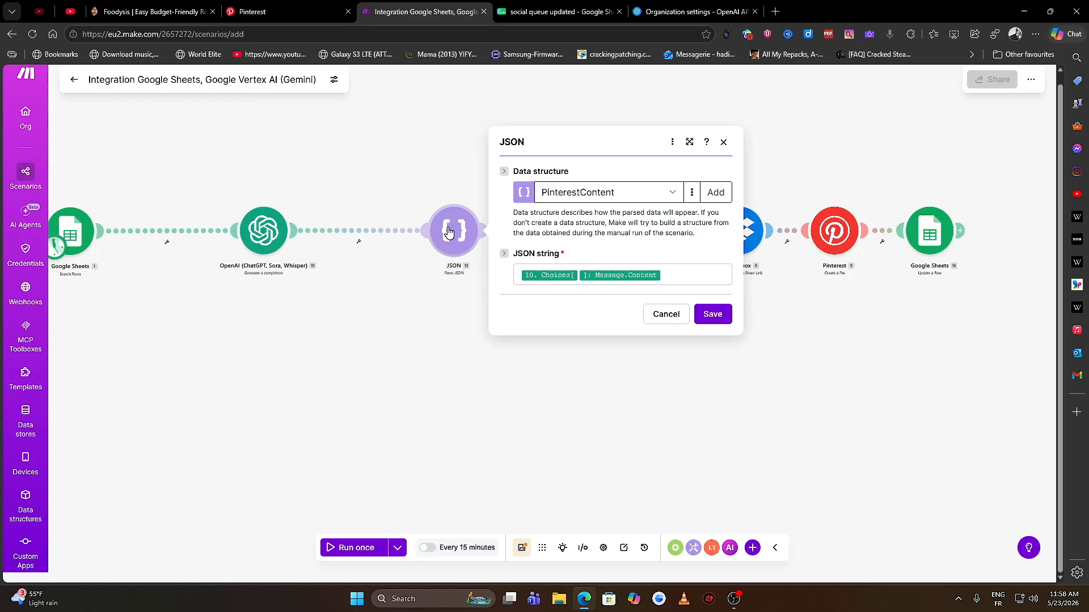
pyautogui.click(391, 314)
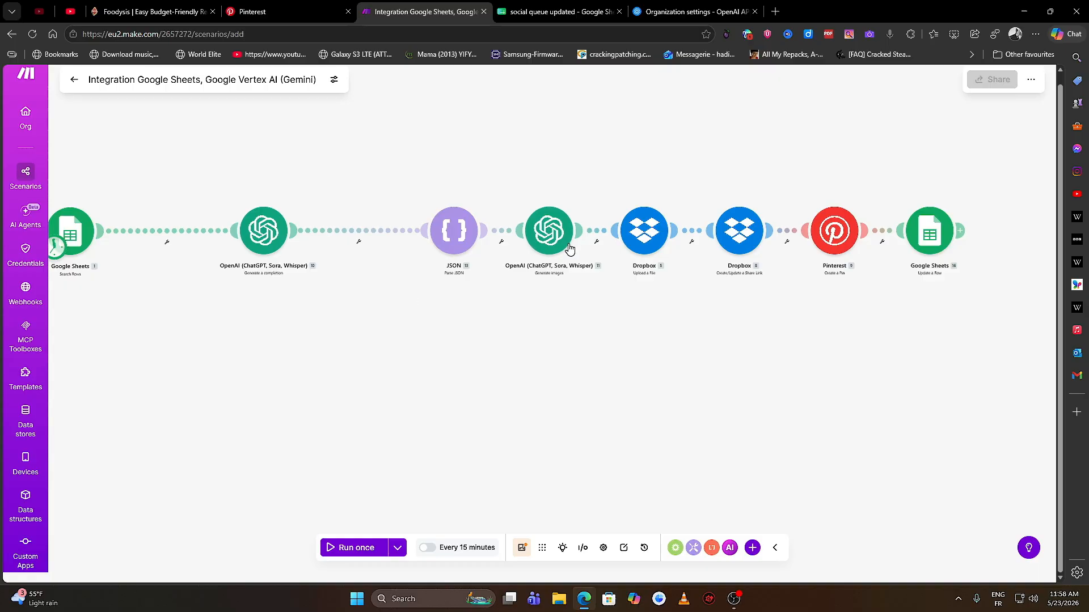
# Review the models available for the OpenAI image generation module and leave its selection at gpt-image-2-2026-04-21
pyautogui.moveTo(539, 365); pyautogui.dragTo(445, 352)
pyautogui.click(454, 216)
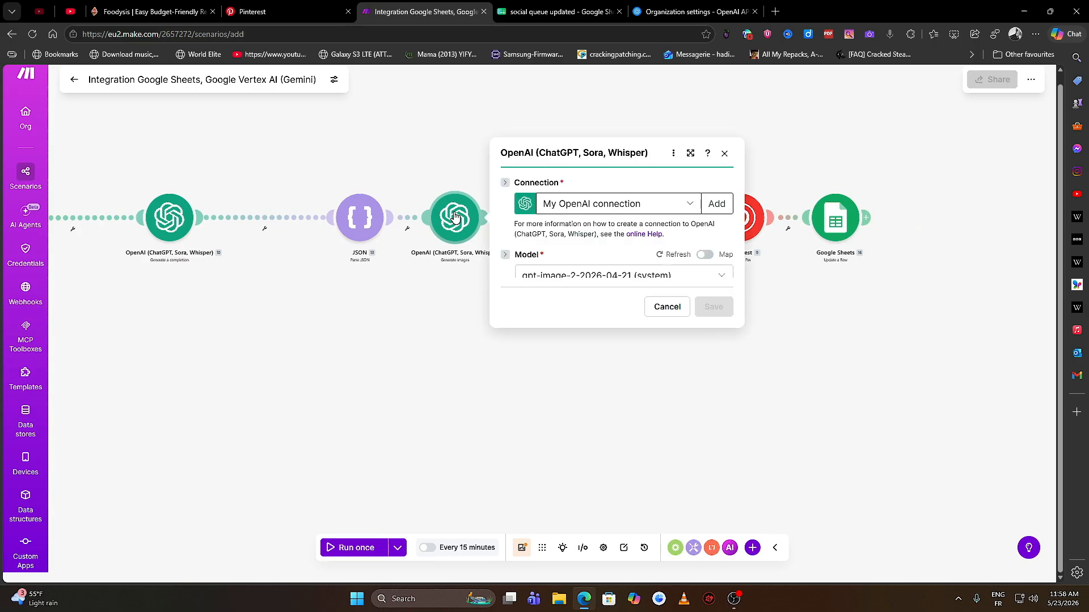
pyautogui.moveTo(435, 318); pyautogui.dragTo(350, 286)
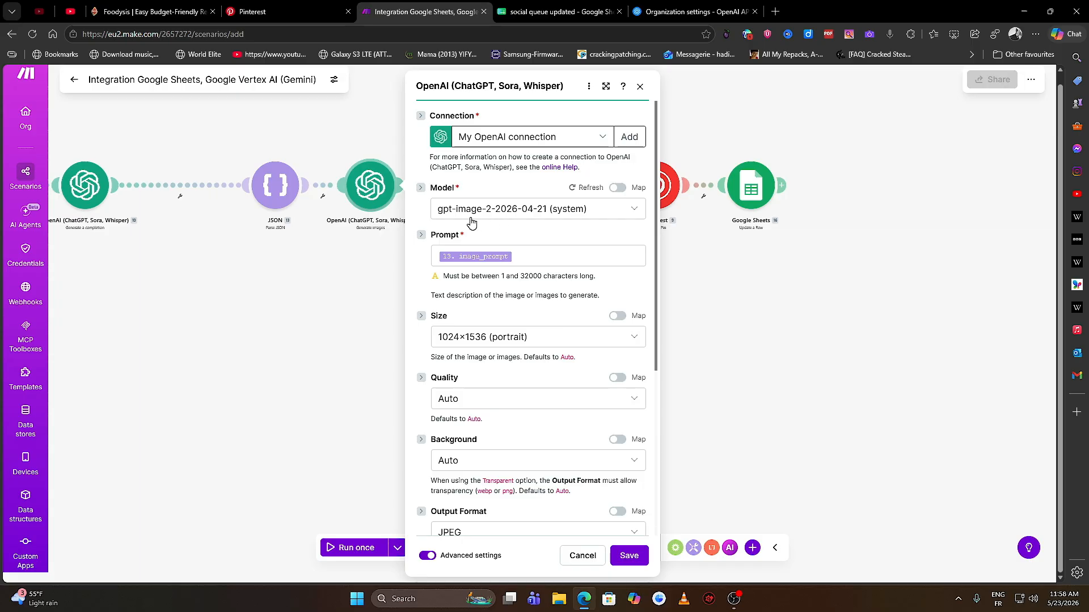
pyautogui.click(490, 214)
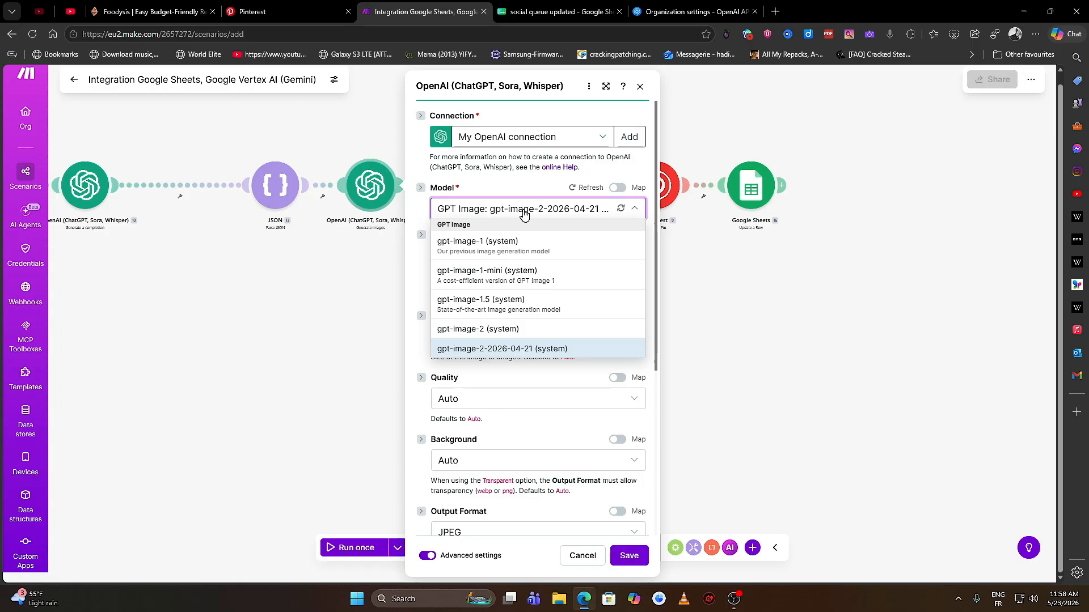
pyautogui.moveTo(423, 167); pyautogui.dragTo(422, 162)
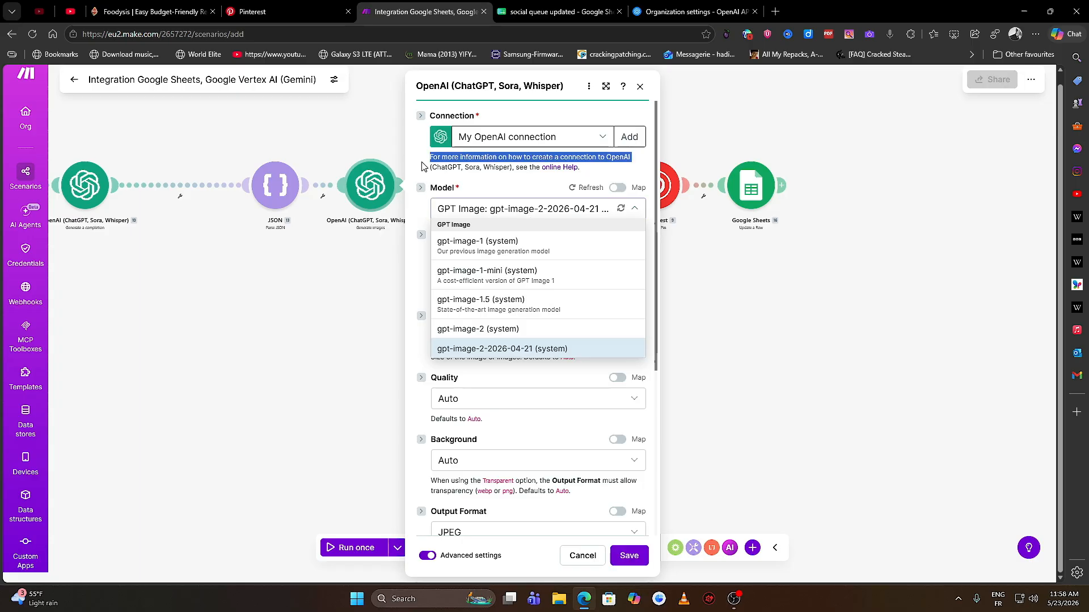
pyautogui.click(509, 195)
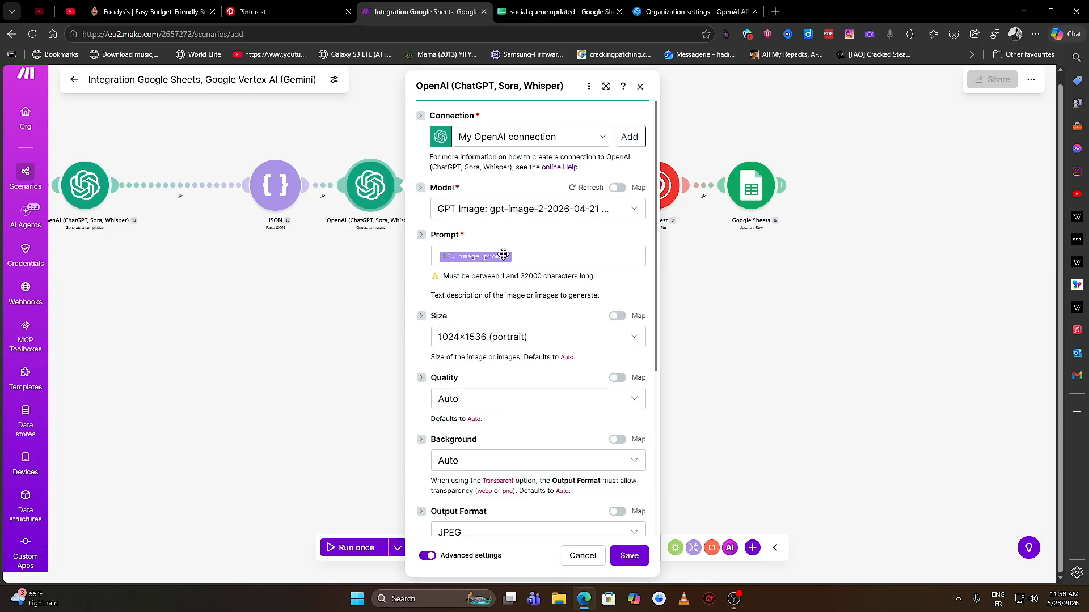
# Check the image generation module's image_prompt mapping and its size, quality and output settings, and save the module
pyautogui.click(532, 258)
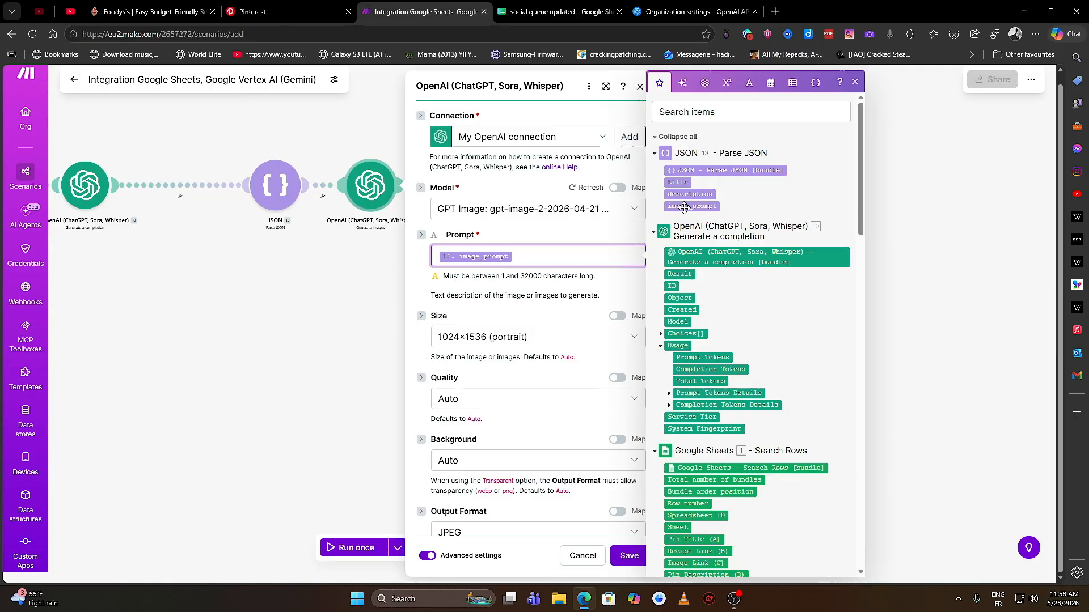
pyautogui.click(510, 299)
pyautogui.scroll(-2, 513, 309)
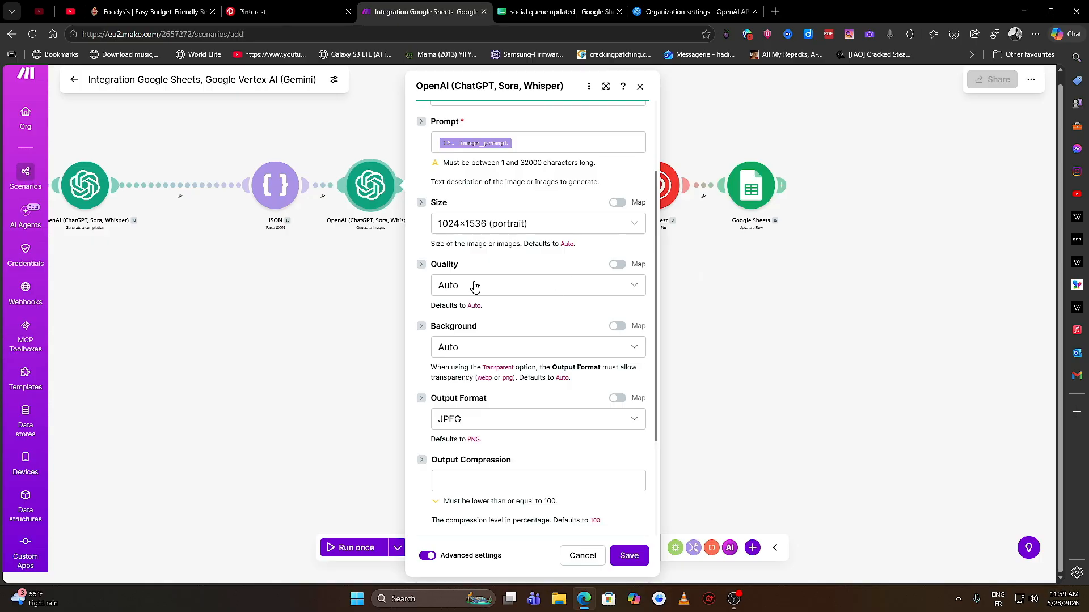
pyautogui.scroll(-3, 474, 330)
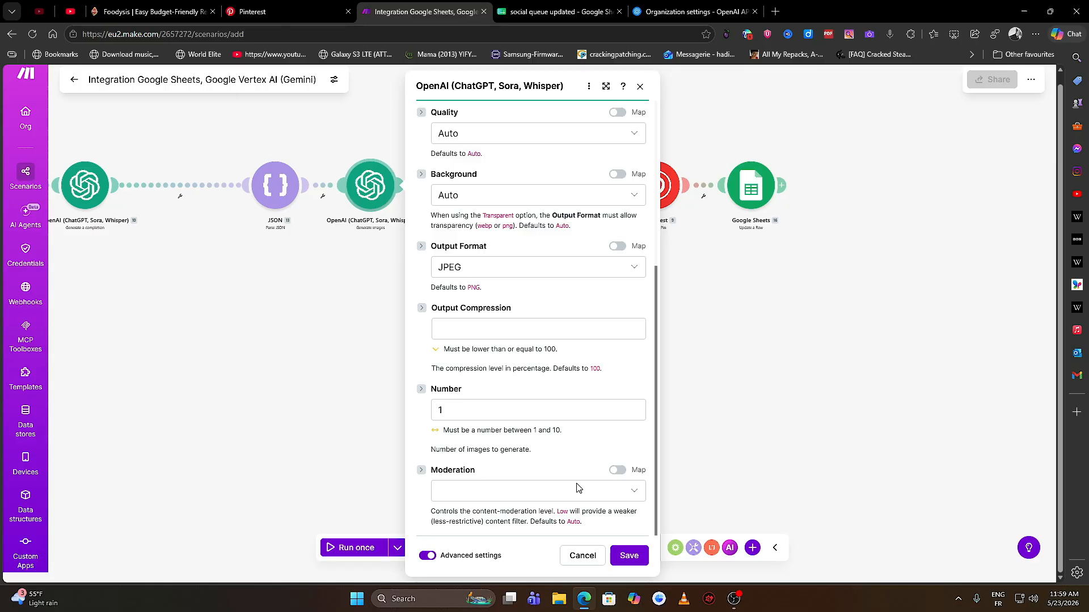
pyautogui.click(636, 559)
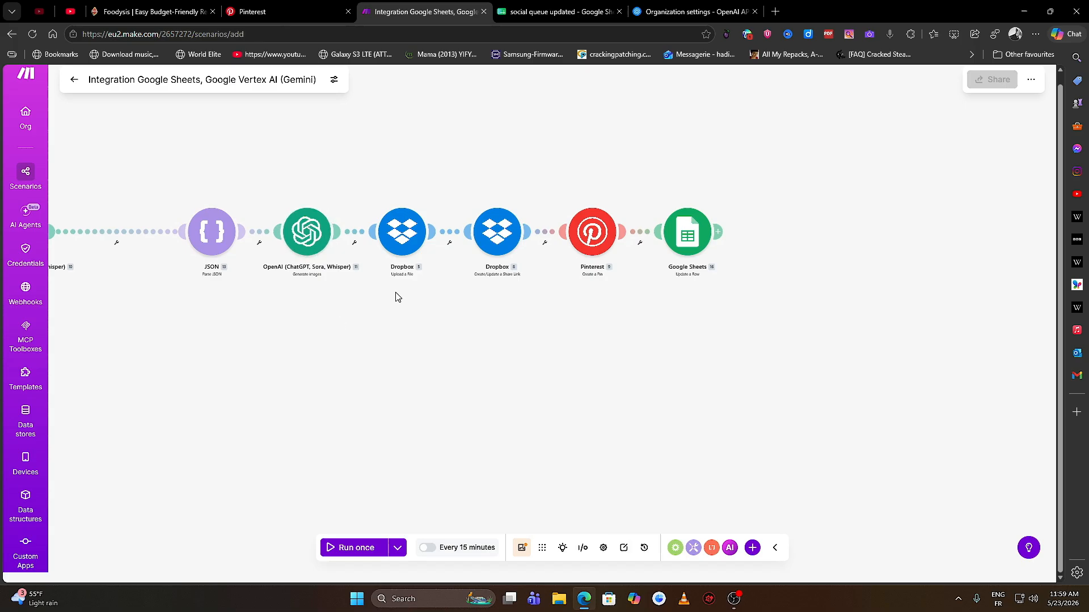
# Look at the Dropbox upload module's settings, and in Dropbox view the folder creation options and the pintrestimgs folder
pyautogui.click(390, 233)
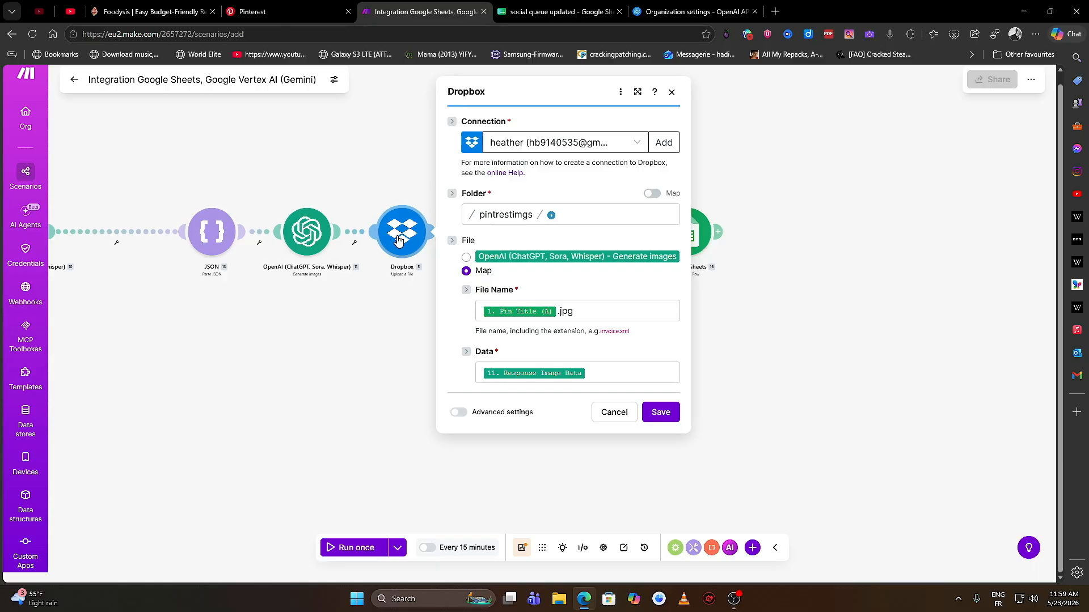
pyautogui.click(389, 323)
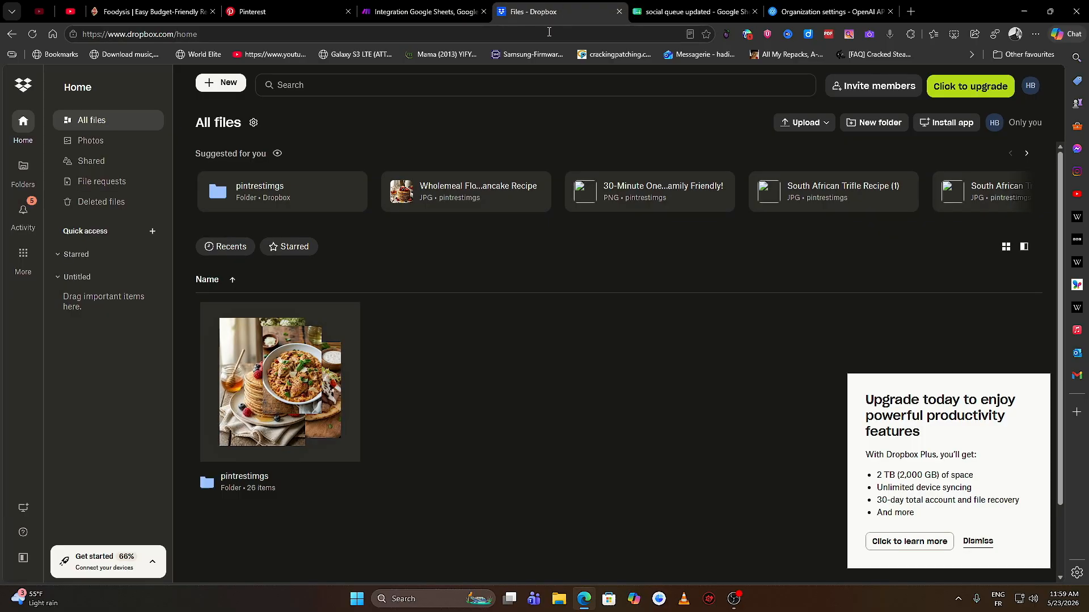
pyautogui.click(225, 84)
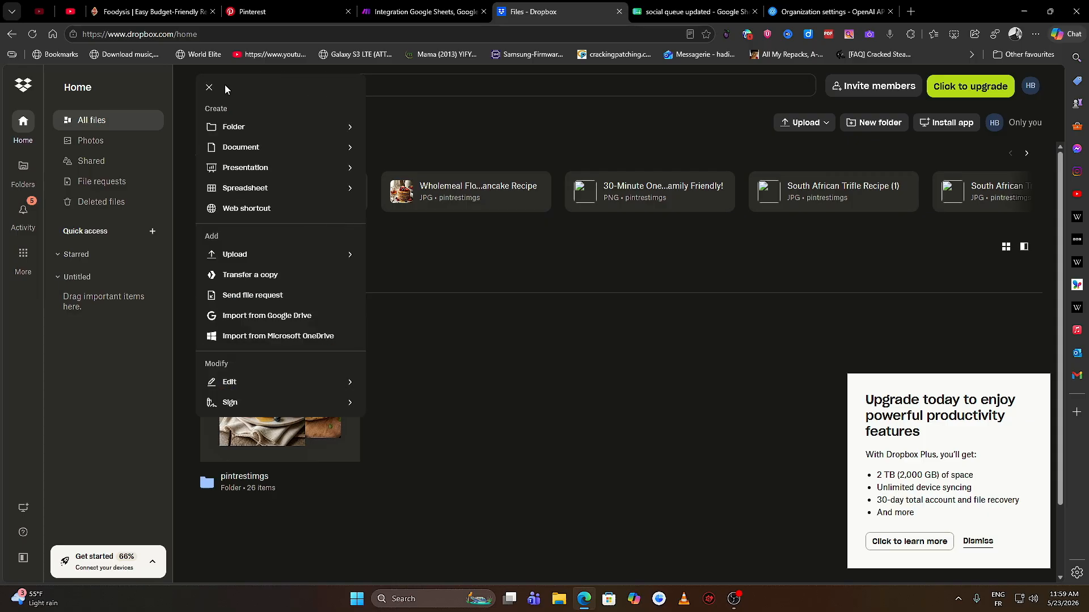
pyautogui.moveTo(275, 130)
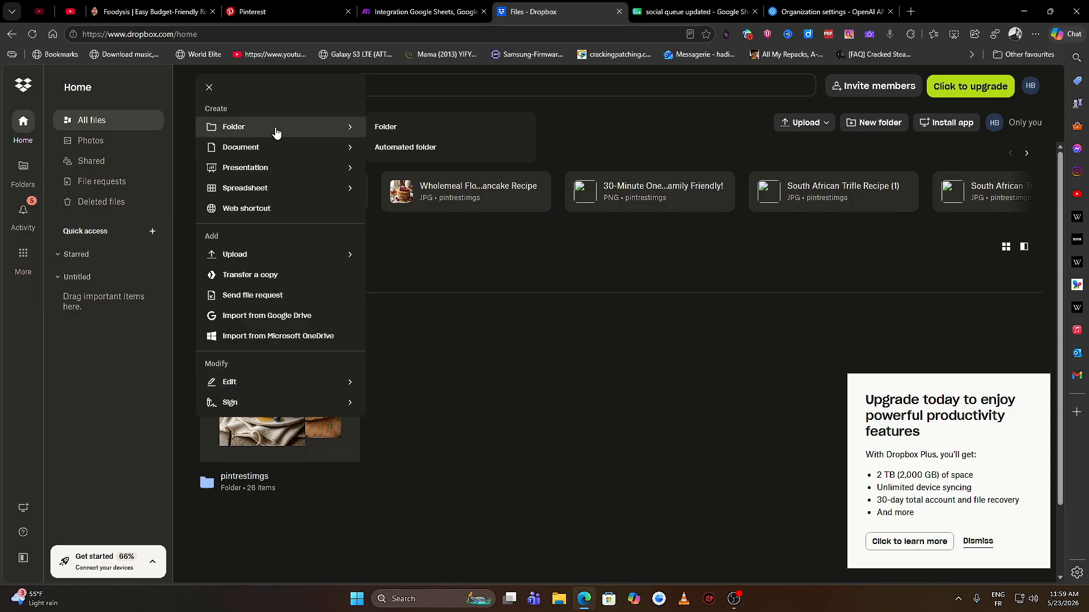
pyautogui.click(610, 111)
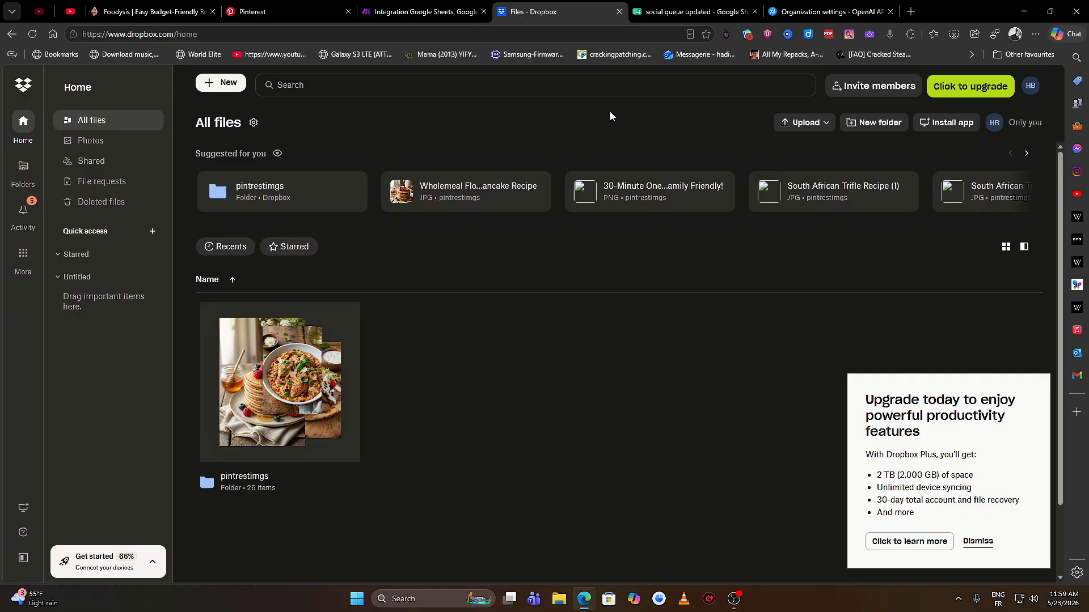
pyautogui.moveTo(287, 387)
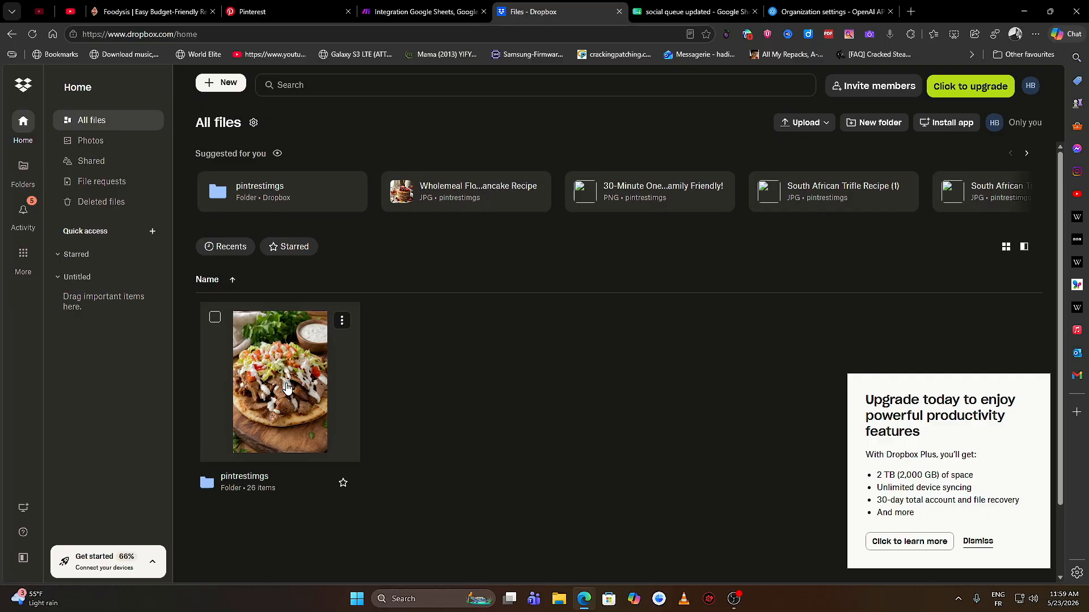
# Look over the pins created on the Freetasty Pinterest profile and return to the Dropbox files
pyautogui.click(266, 11)
pyautogui.scroll(-2, 486, 398)
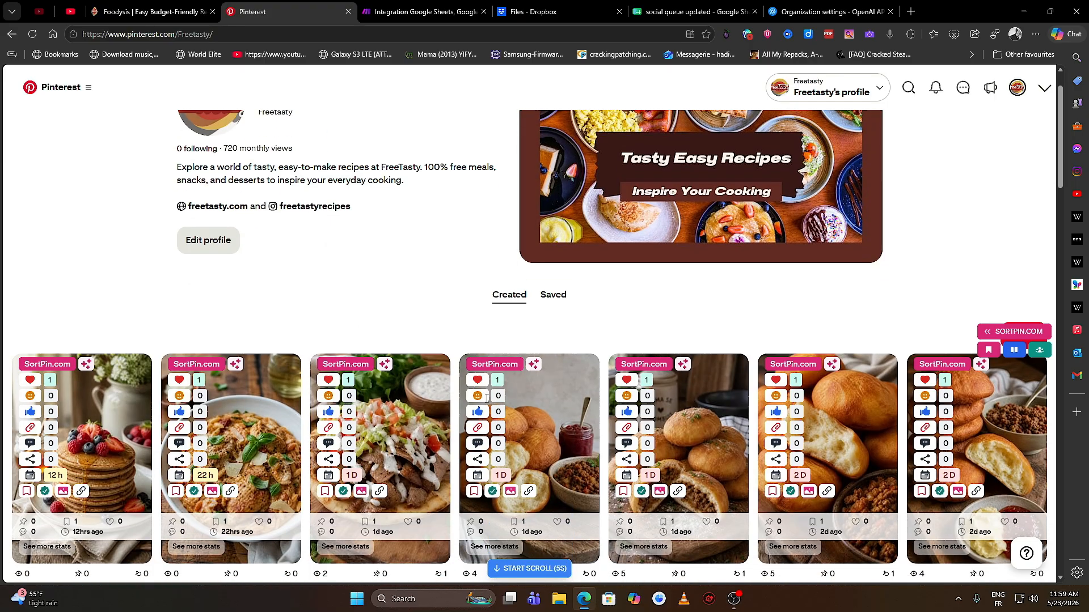
pyautogui.scroll(-2, 369, 309)
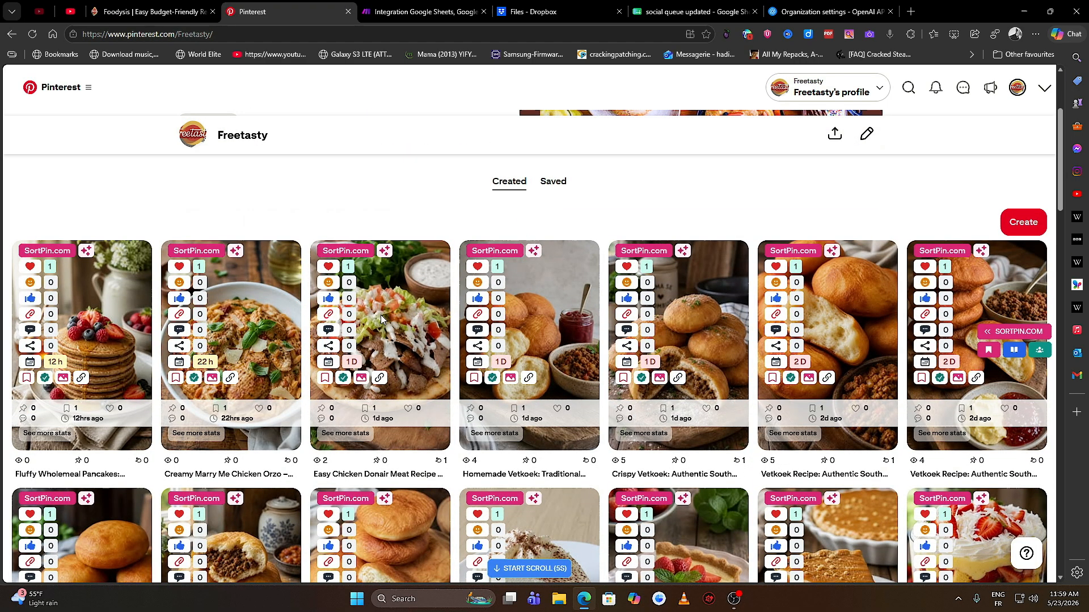
pyautogui.scroll(3, 380, 314)
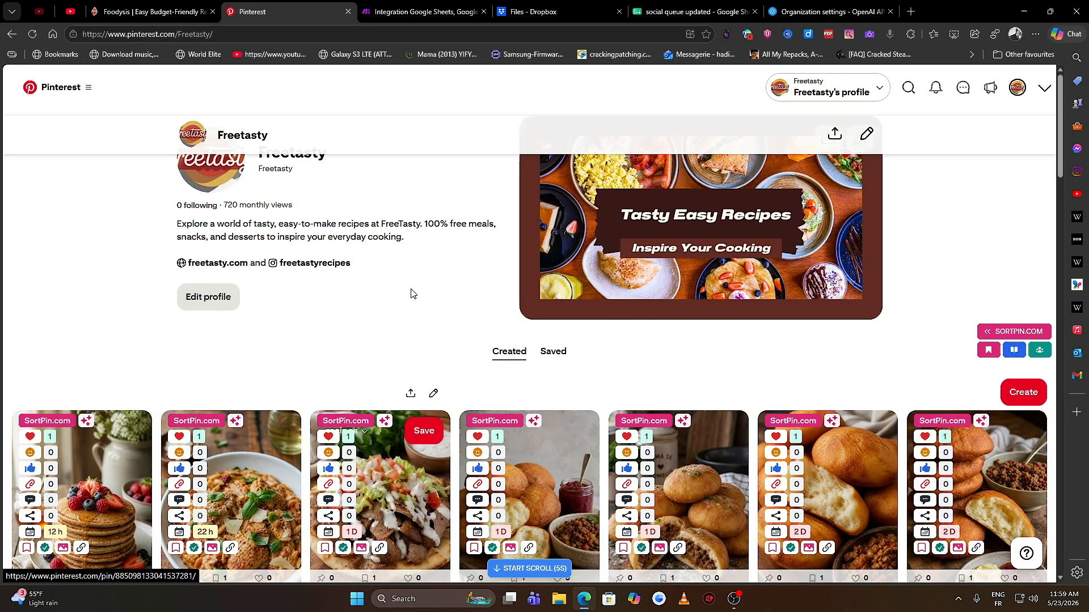
pyautogui.click(530, 11)
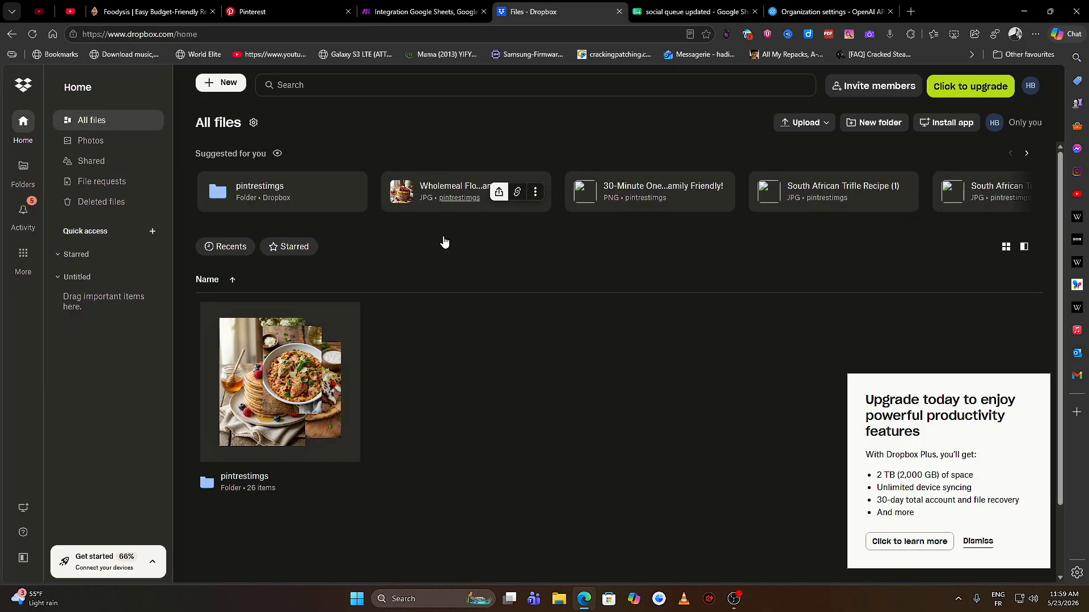
# In Make, keep pintrestimgs as the Dropbox upload folder, check the Response Image Data mapping, and save the module
pyautogui.click(411, 7)
pyautogui.click(404, 238)
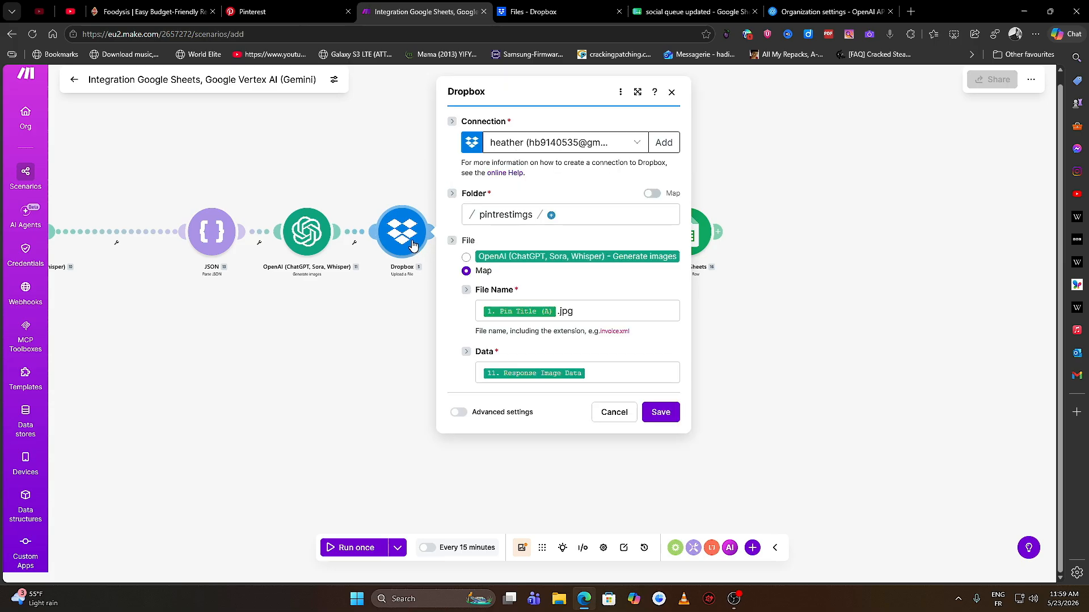
pyautogui.click(486, 219)
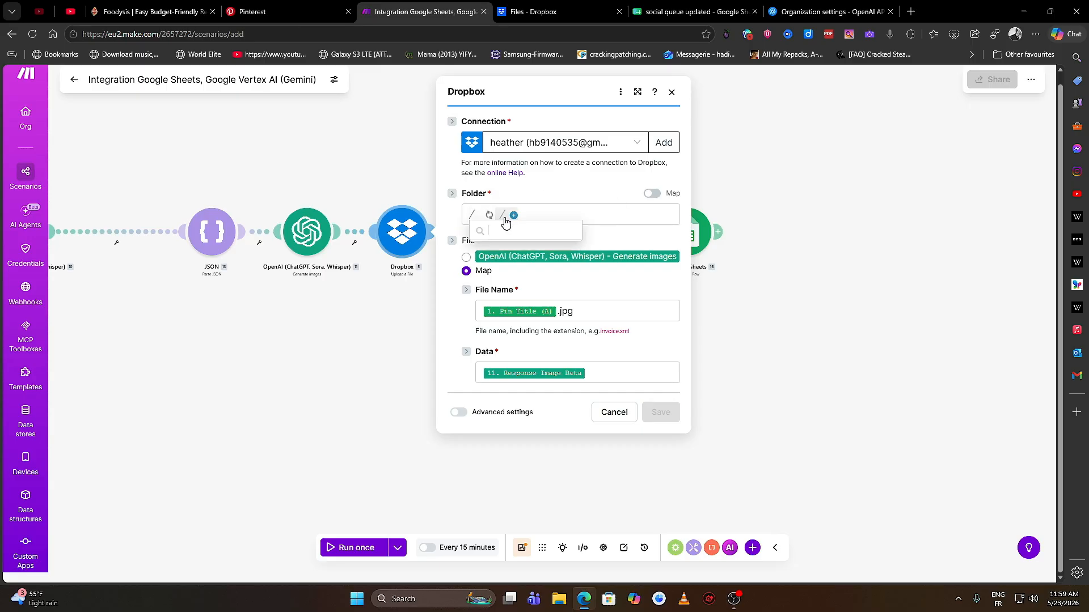
pyautogui.click(547, 12)
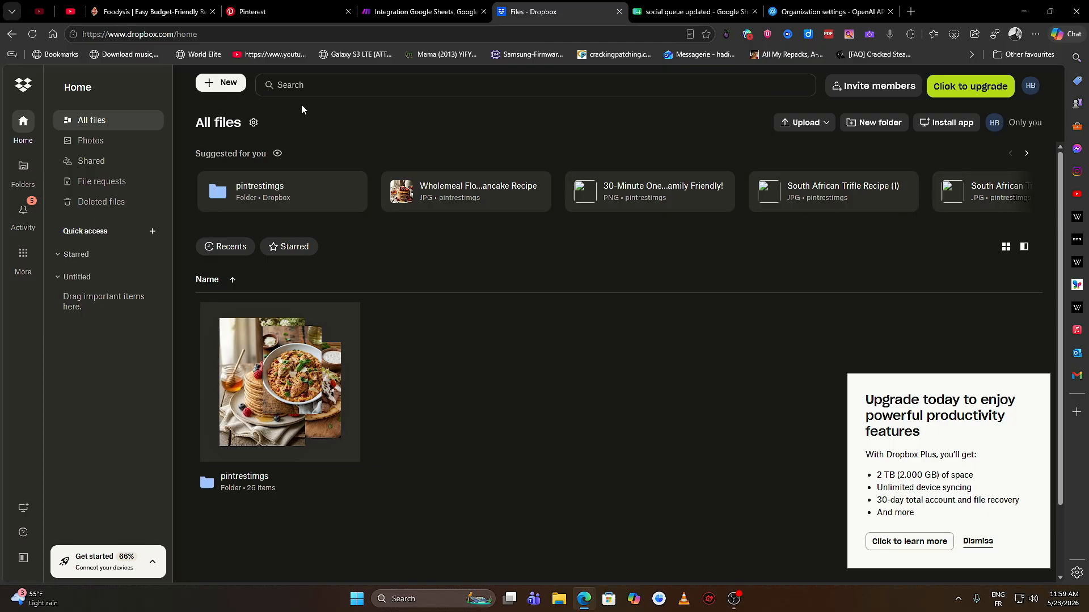
pyautogui.click(423, 12)
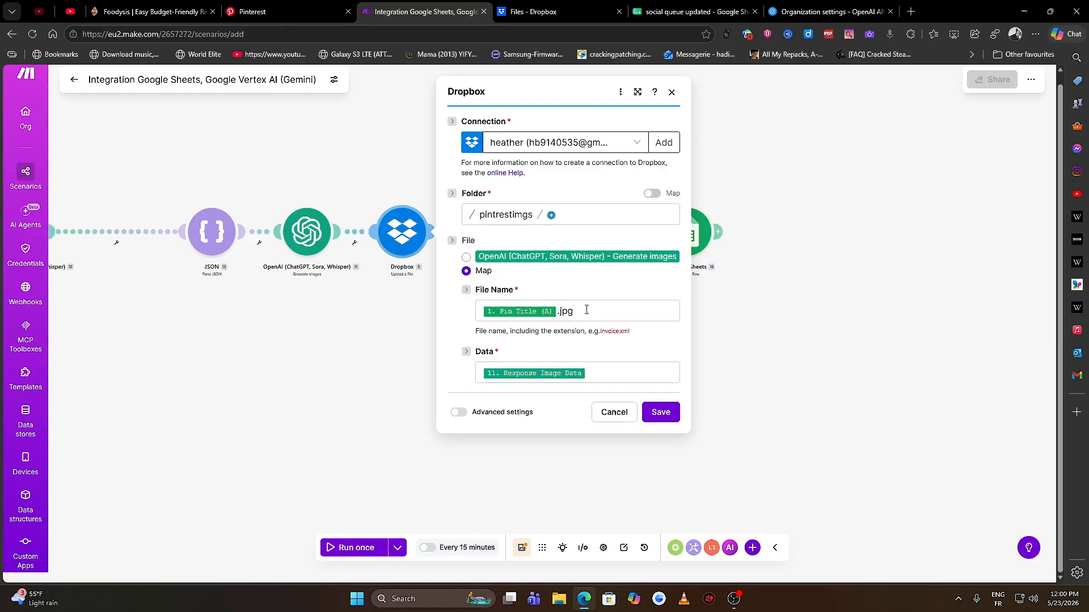
pyautogui.click(602, 379)
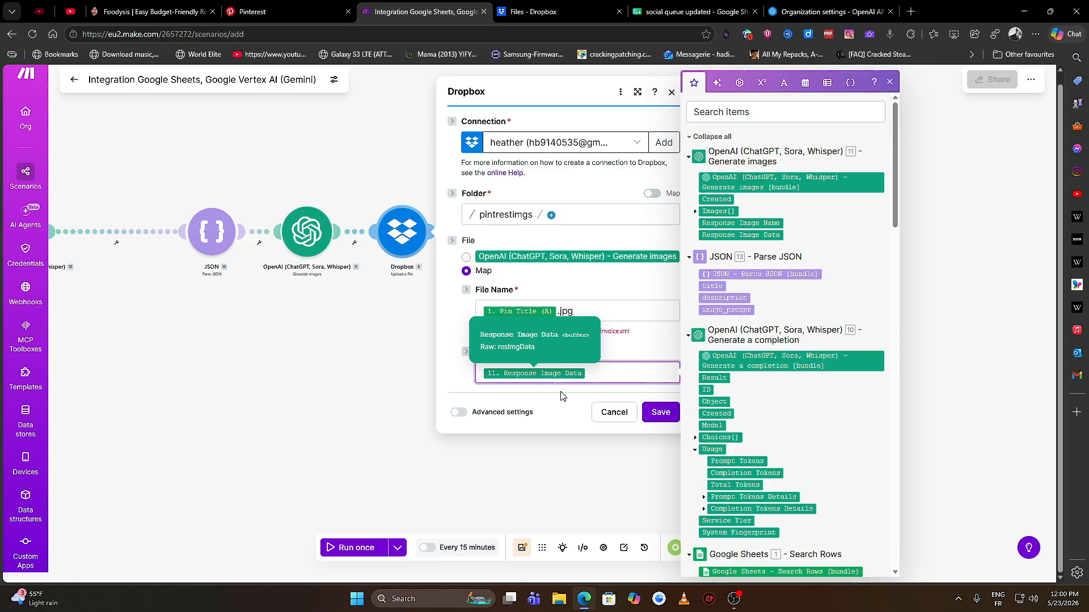
pyautogui.click(661, 413)
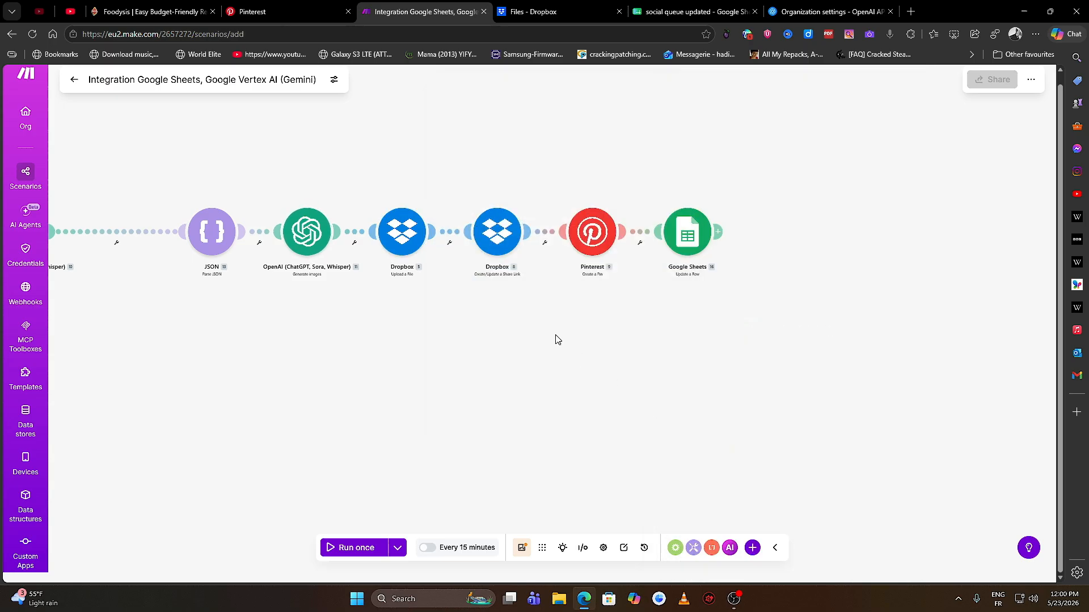
# Check the Path lower mapping and link settings of the Dropbox share link module, and save it
pyautogui.moveTo(554, 335); pyautogui.dragTo(444, 343)
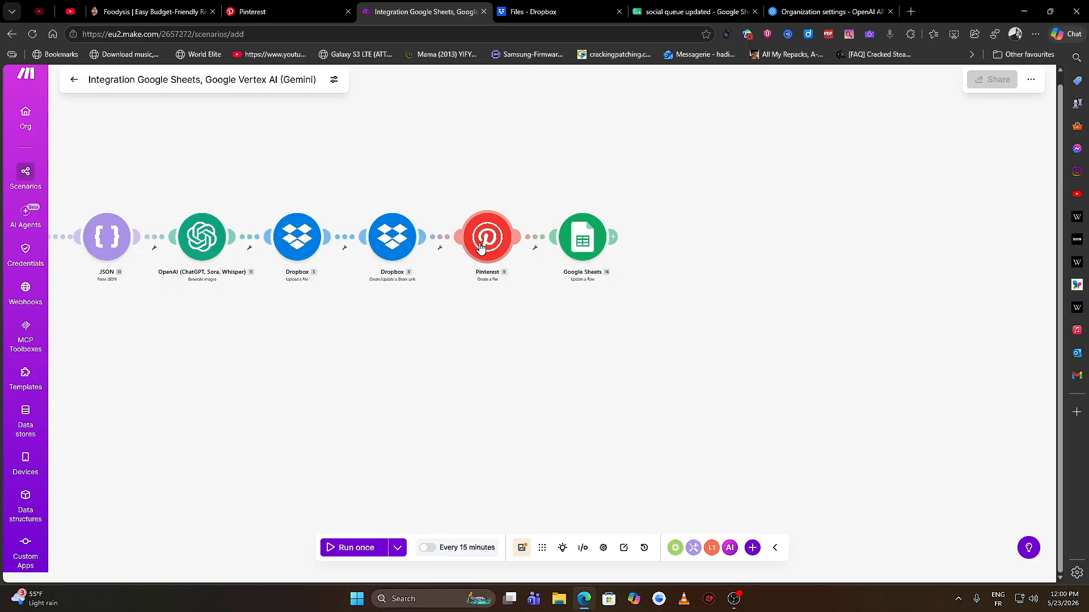
pyautogui.click(390, 238)
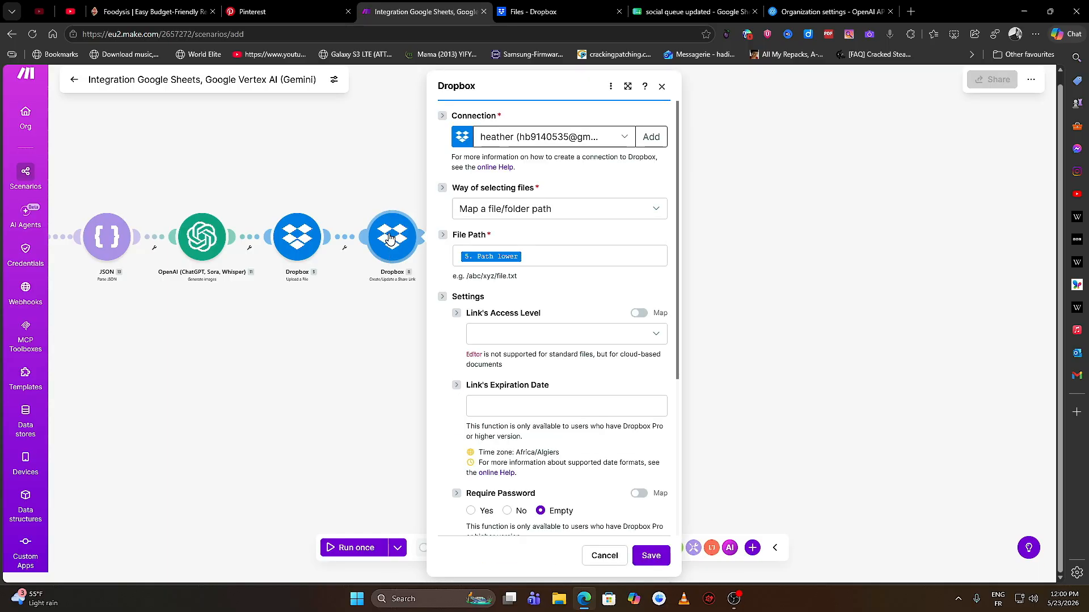
pyautogui.click(547, 256)
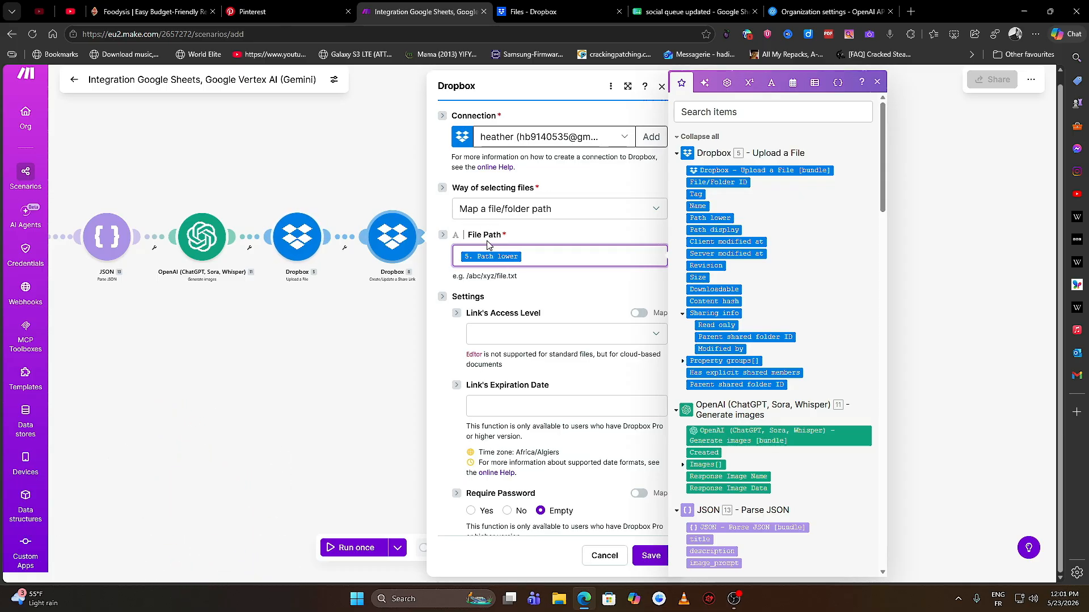
pyautogui.scroll(-4, 554, 393)
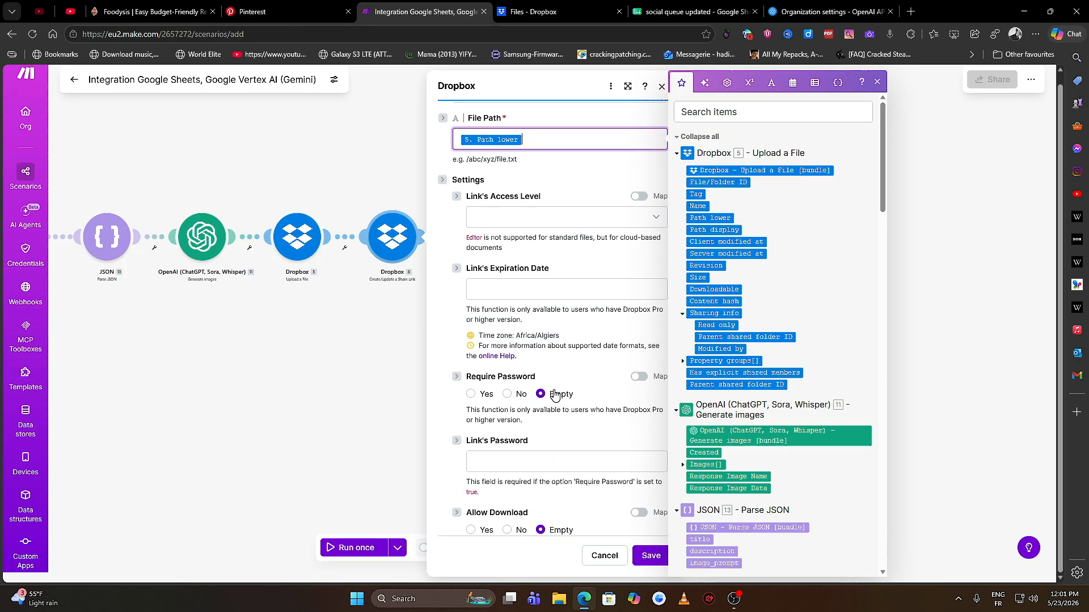
pyautogui.click(650, 555)
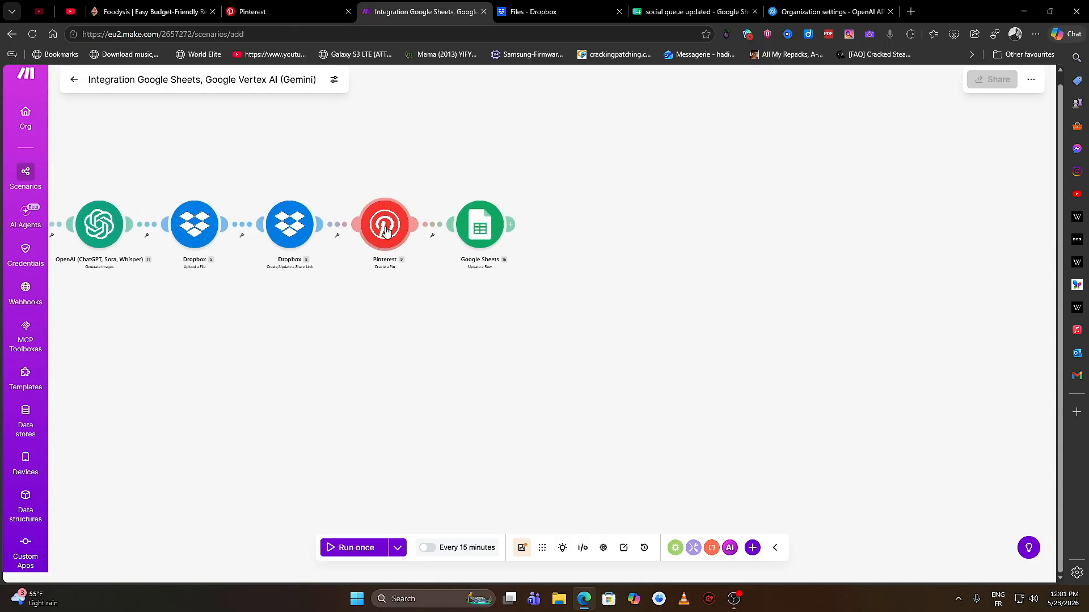
# Look over the Pinterest module's image URL and board choices, view the creation options on the Pinterest profile, and return to Make
pyautogui.click(385, 232)
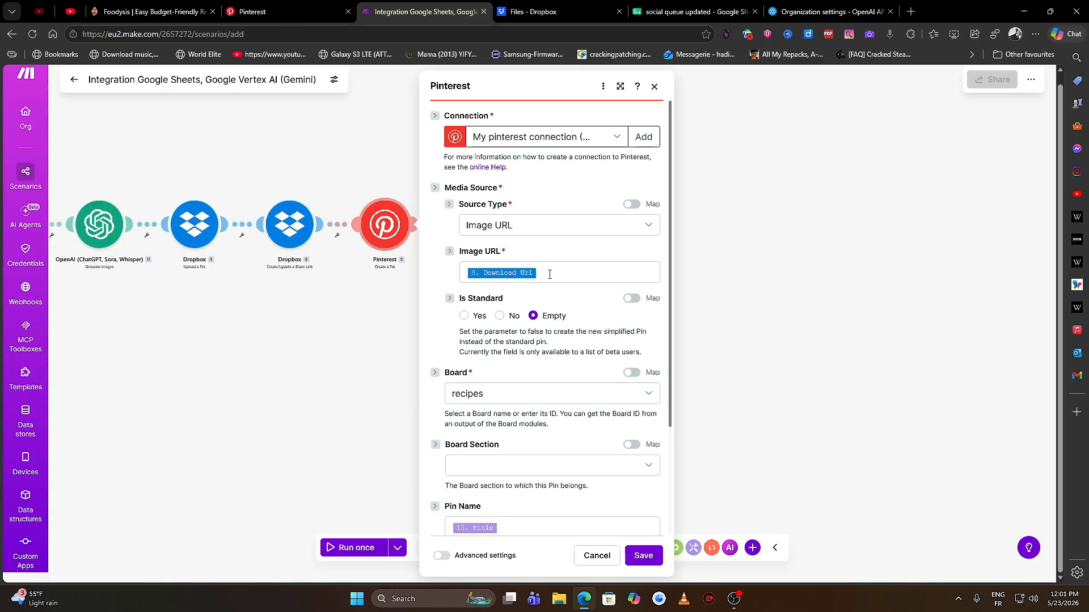
pyautogui.scroll(-3, 550, 336)
pyautogui.click(482, 254)
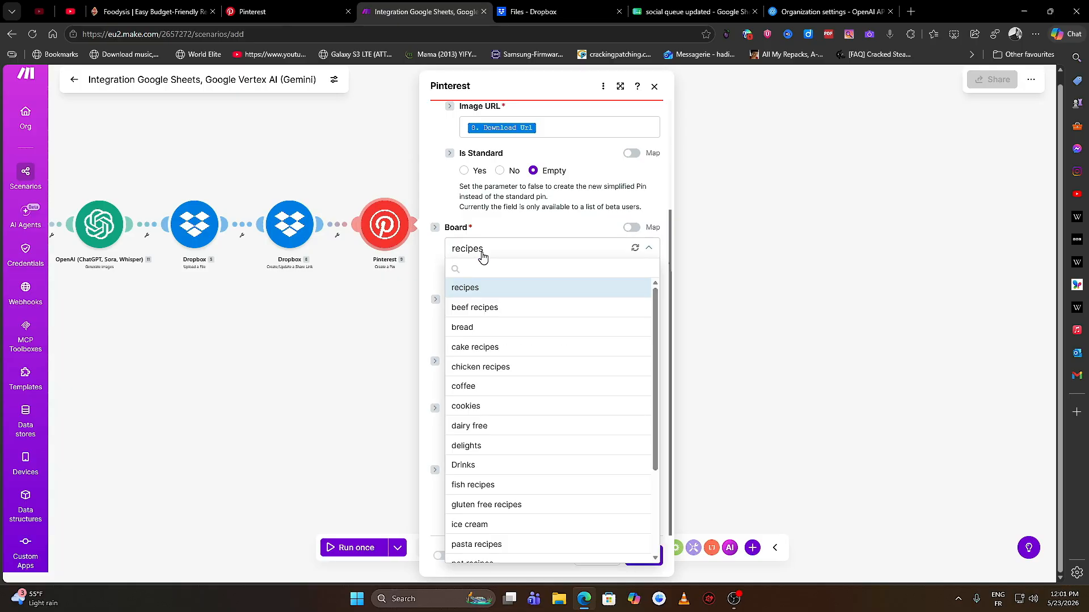
pyautogui.hotkey('ctrl', 'shift', 'Tab')
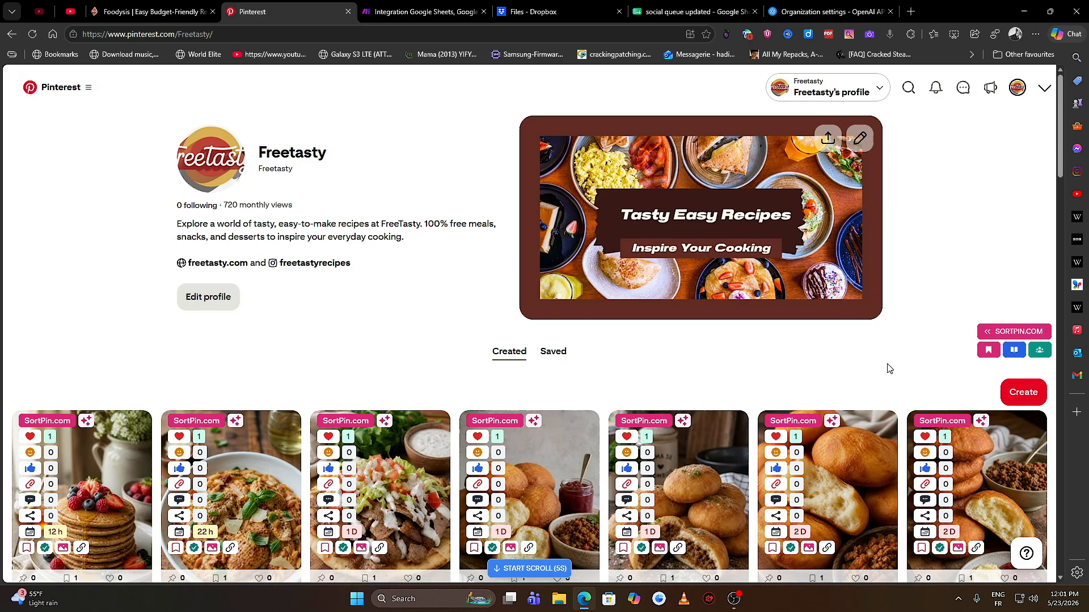
pyautogui.click(1024, 393)
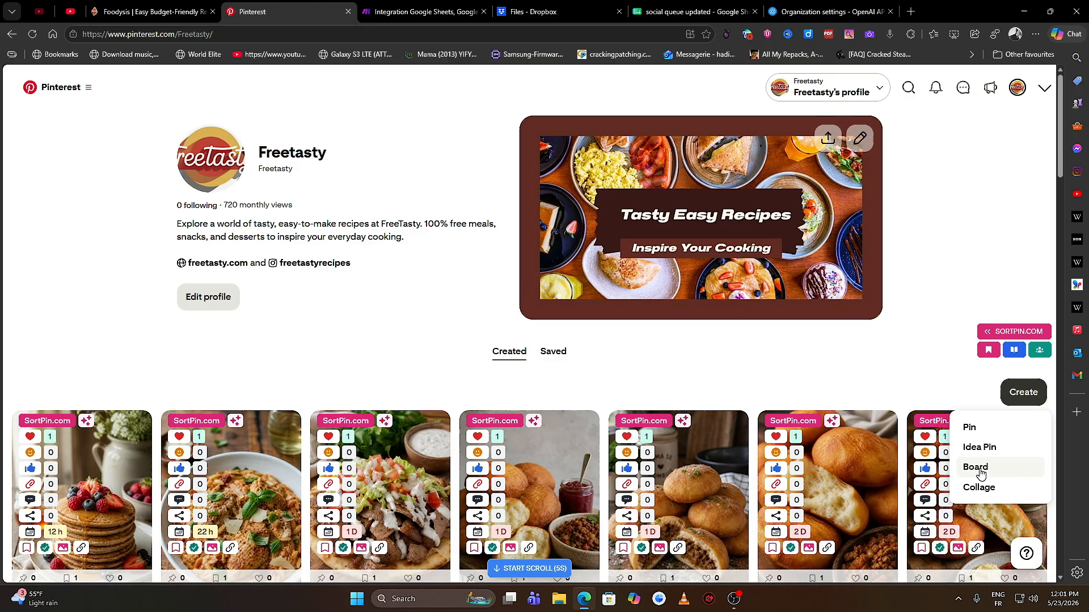
pyautogui.click(424, 11)
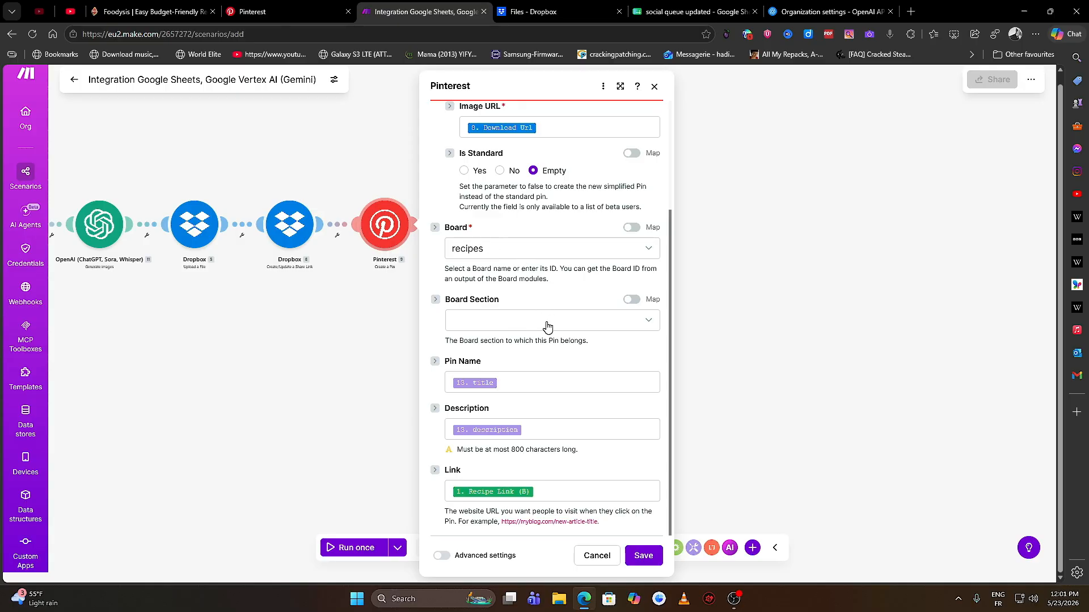
# Check the Pin Name, Description and Link mappings against the JSON module and the sheet's Recipe Link column, and save the Pinterest module
pyautogui.click(535, 385)
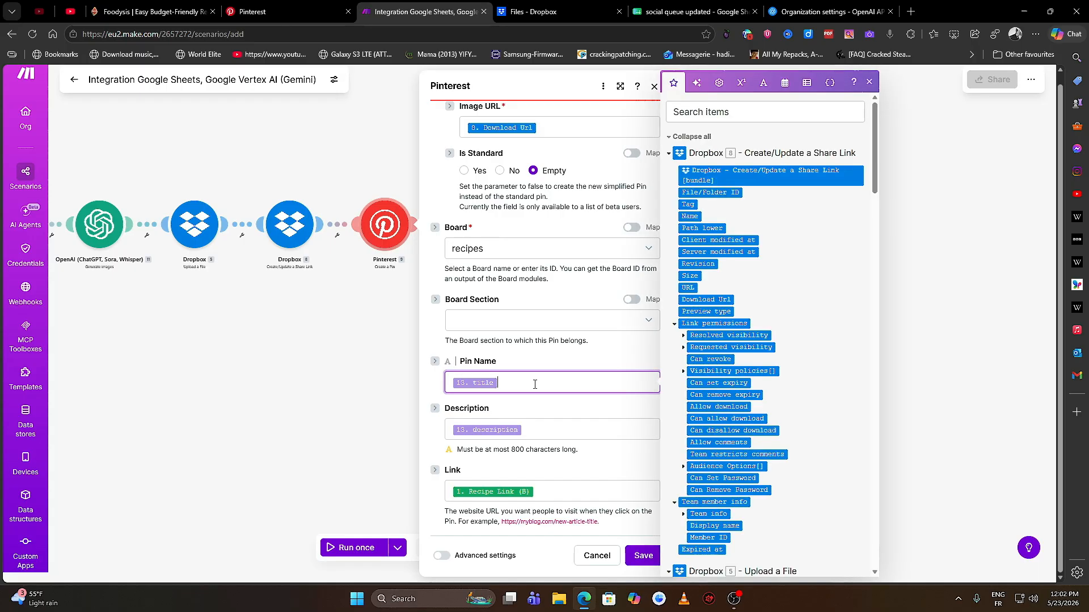
pyautogui.click(547, 430)
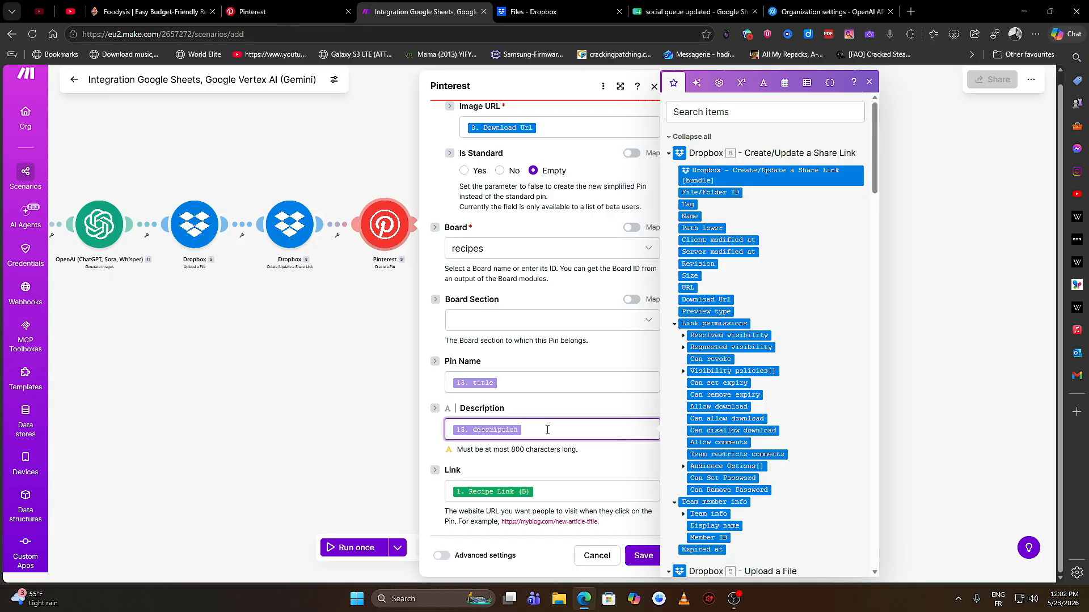
pyautogui.moveTo(58, 284); pyautogui.dragTo(391, 316)
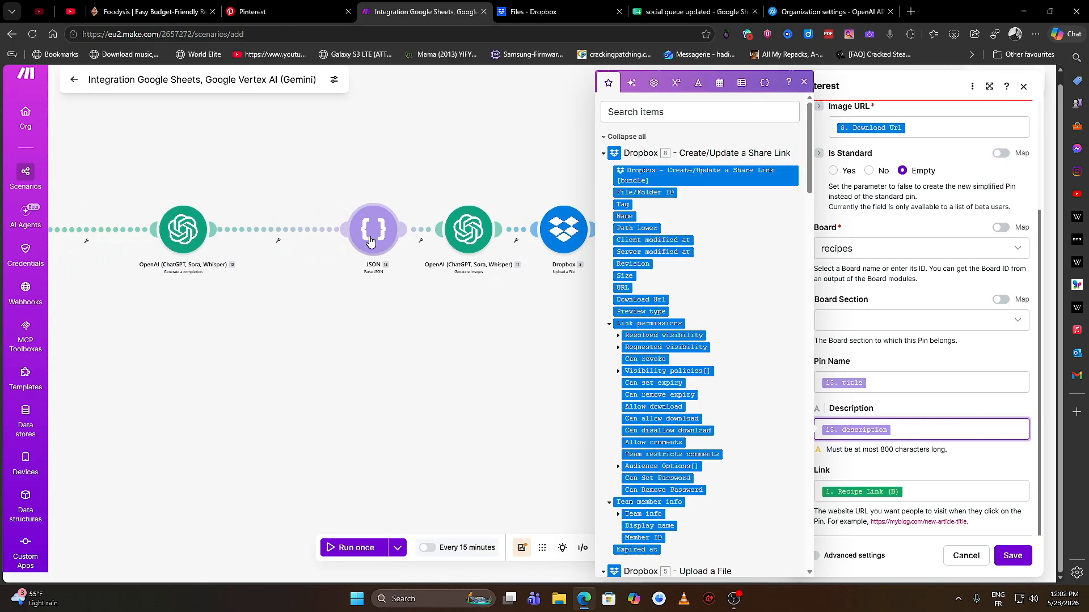
pyautogui.moveTo(419, 309); pyautogui.dragTo(274, 274)
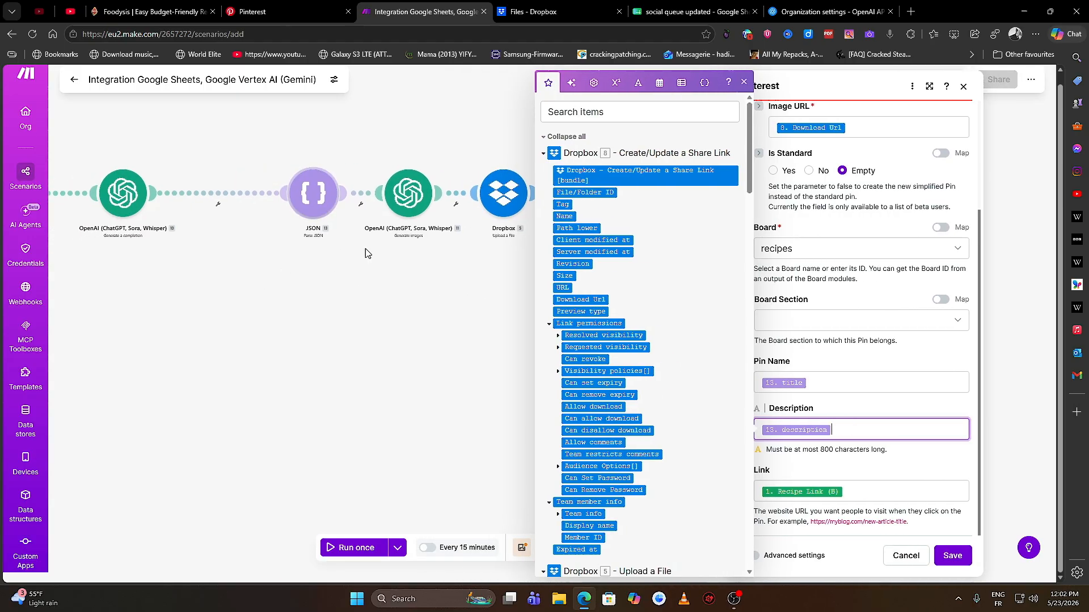
pyautogui.click(870, 410)
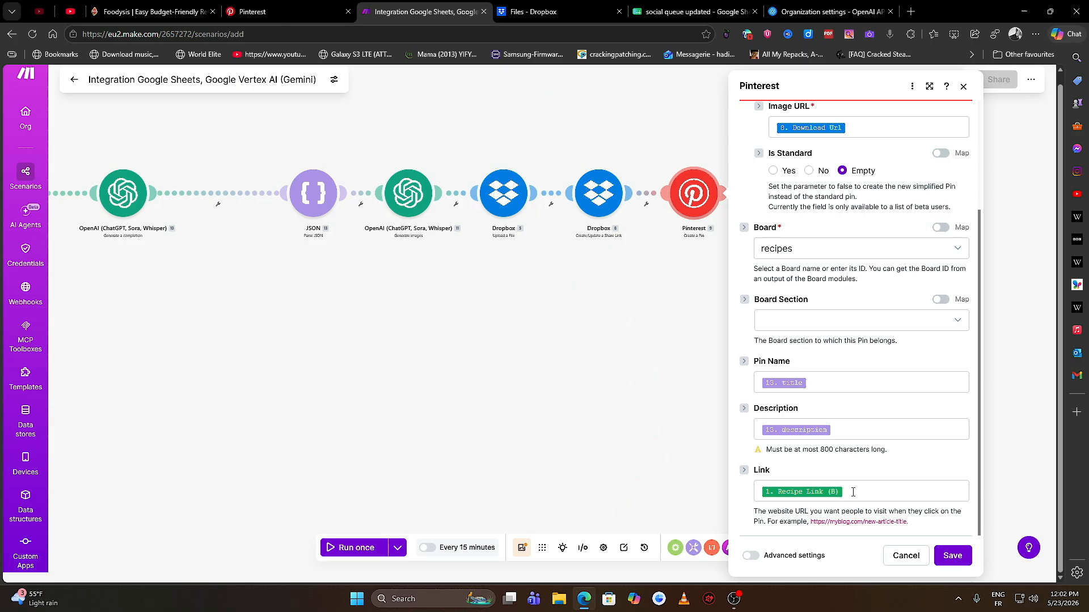
pyautogui.click(692, 11)
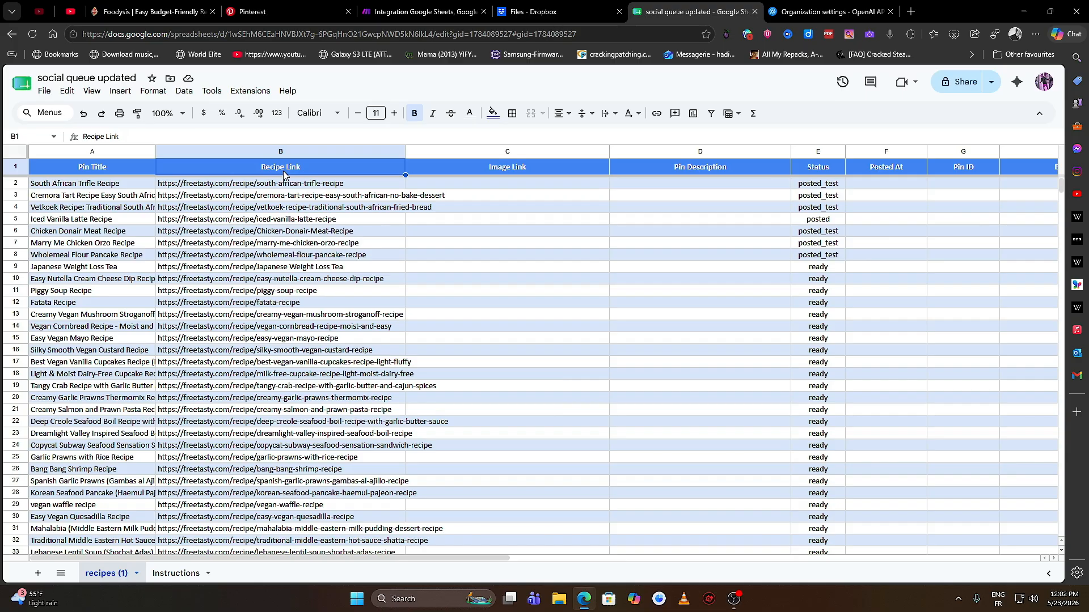
pyautogui.click(422, 11)
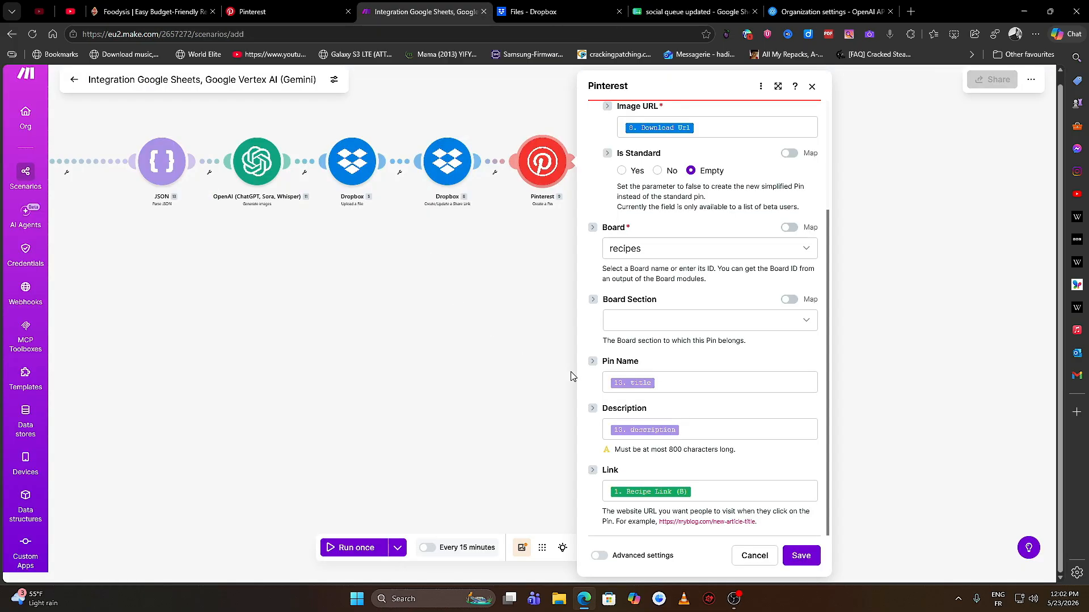
pyautogui.click(806, 561)
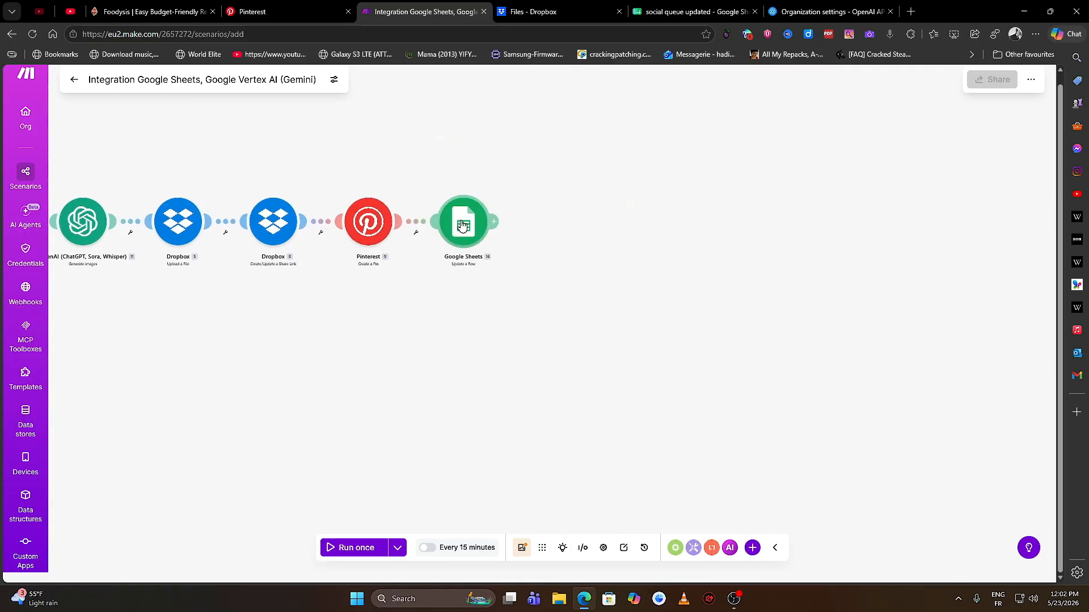
# Open the final Google Sheets module's settings and examine the Status column in the social queue updated spreadsheet
pyautogui.click(462, 225)
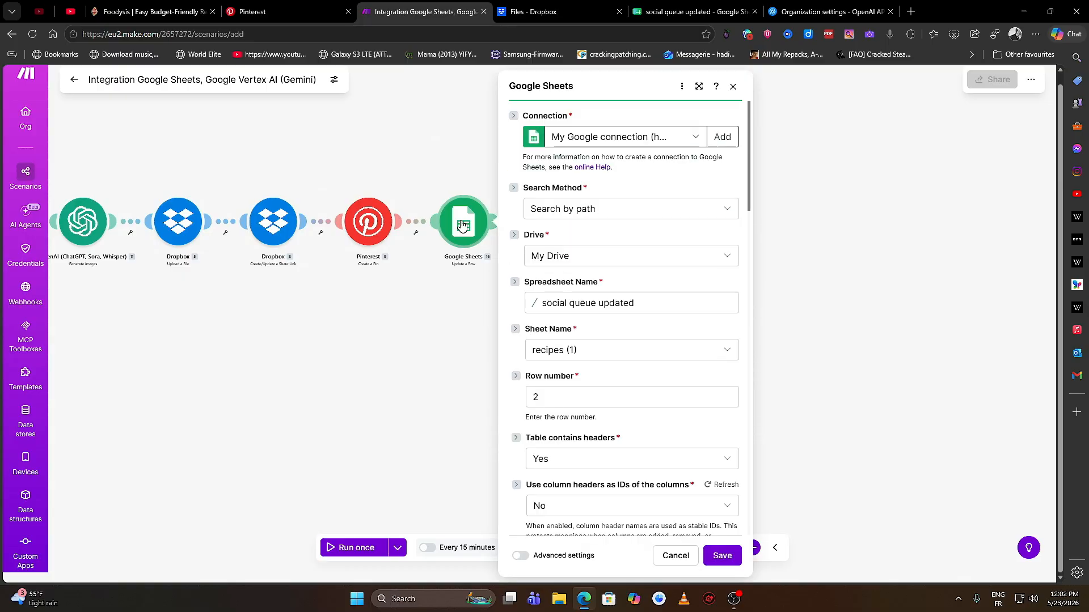
pyautogui.click(669, 11)
pyautogui.click(681, 11)
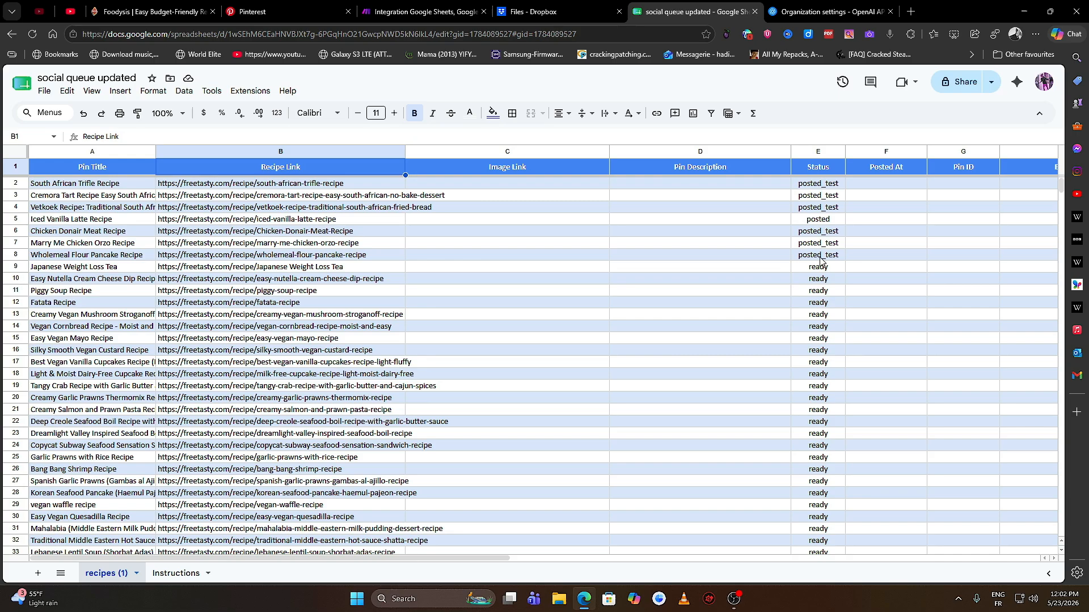
pyautogui.click(431, 11)
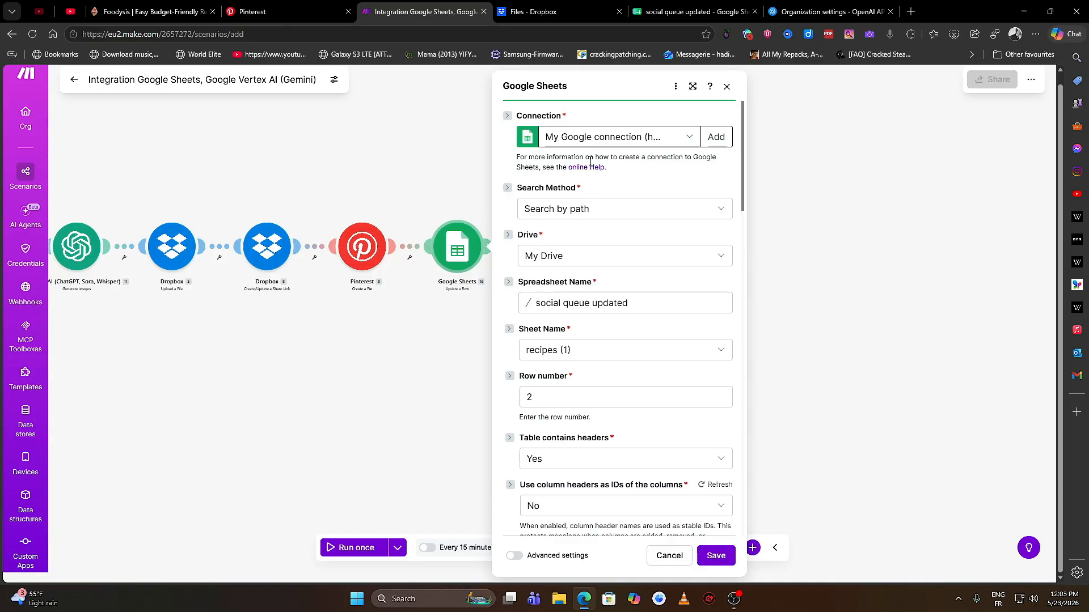
# Replace the fixed row number in the Google Sheets update module with the Row number from the Search Rows module
pyautogui.click(558, 303)
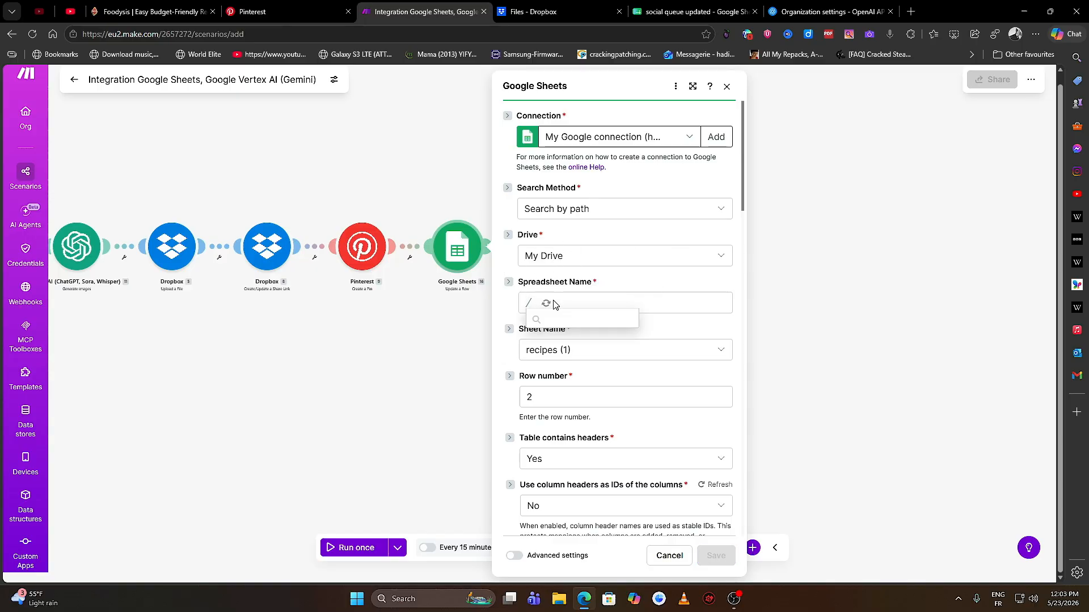
pyautogui.scroll(-1, 553, 357)
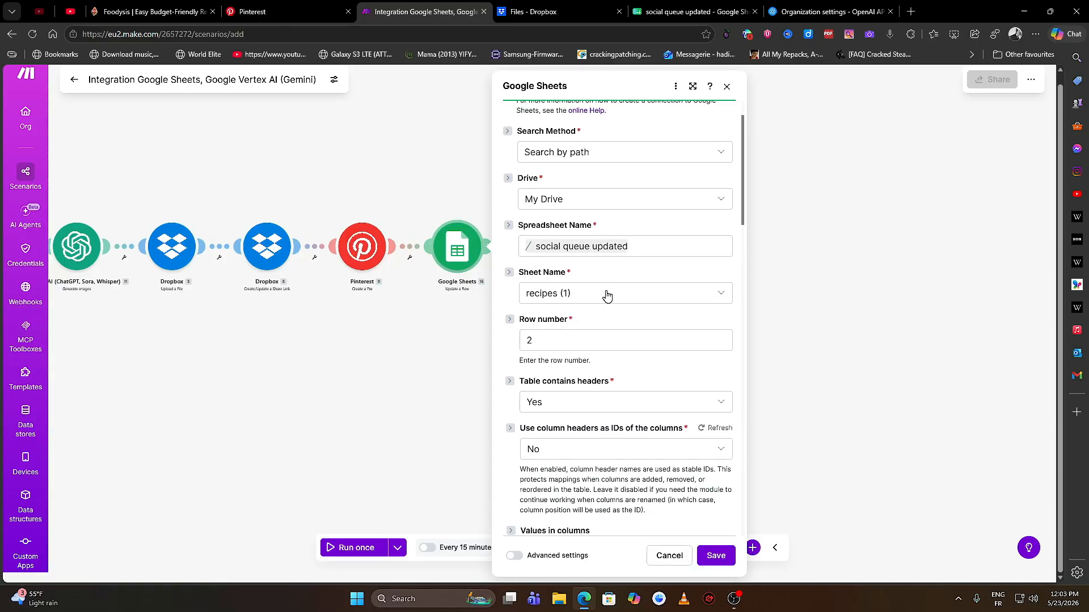
pyautogui.scroll(-1, 616, 323)
pyautogui.click(570, 289)
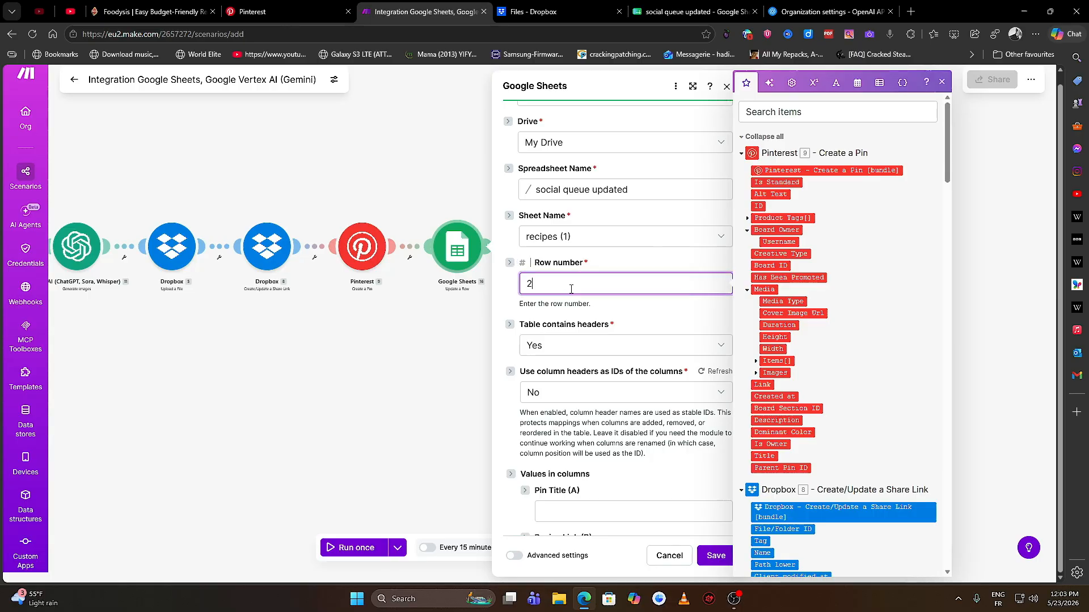
pyautogui.press('BackSpace')
pyautogui.moveTo(947, 145); pyautogui.dragTo(936, 374)
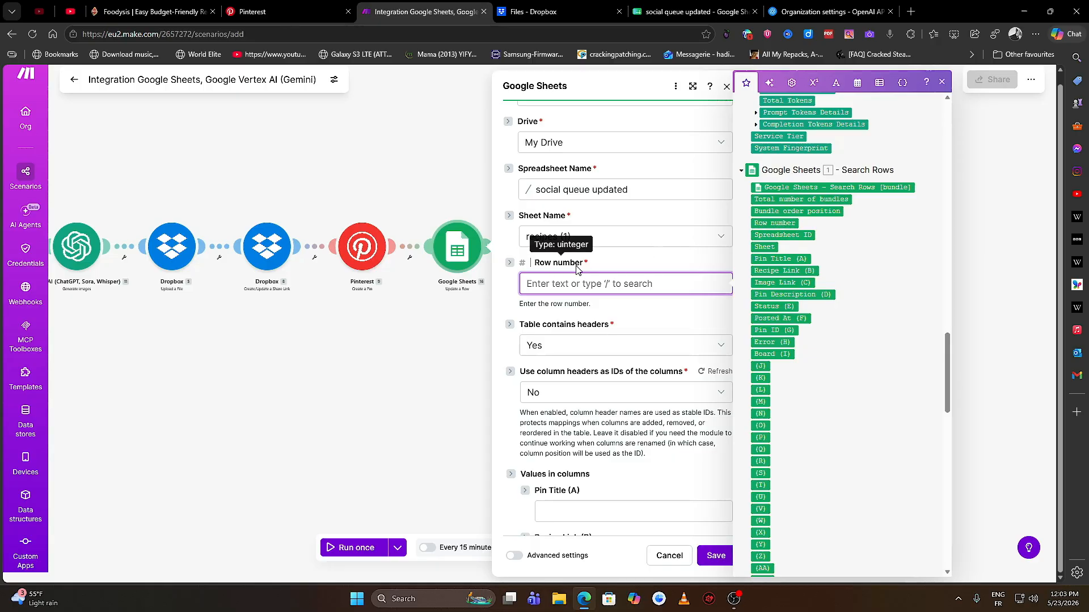
pyautogui.click(775, 223)
pyautogui.click(626, 321)
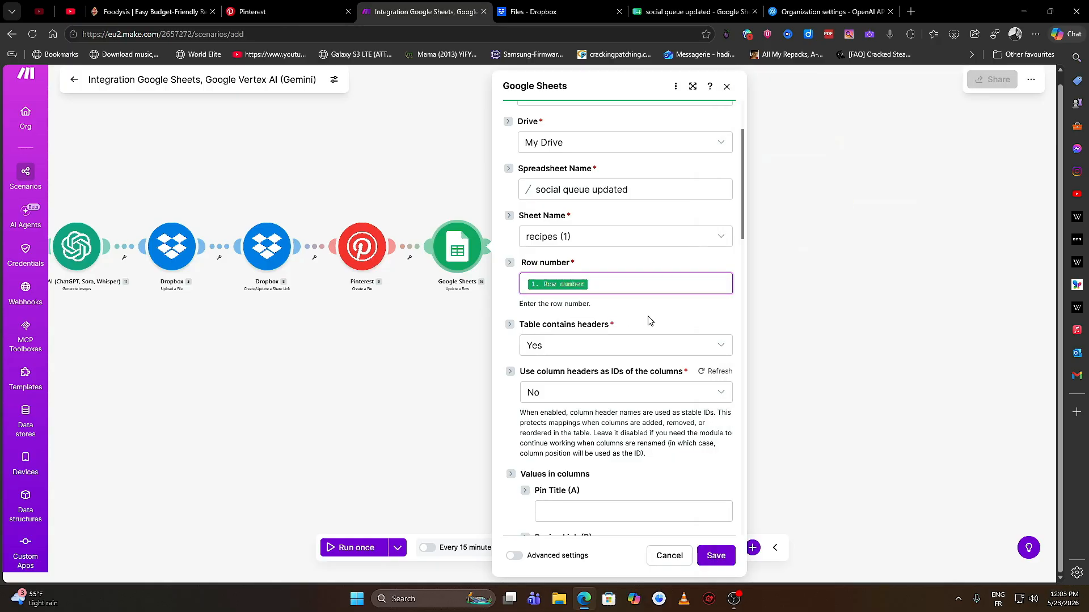
# Keep posted_test as the Status (E) value in the Google Sheets update module and save it
pyautogui.scroll(-5, 652, 331)
pyautogui.scroll(-1, 652, 331)
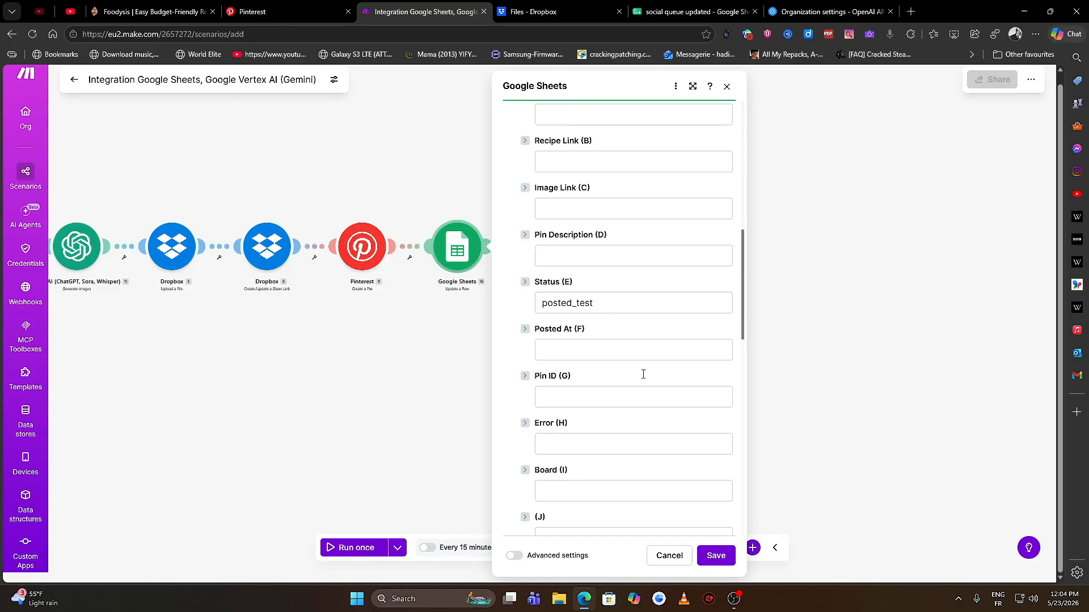
pyautogui.click(716, 556)
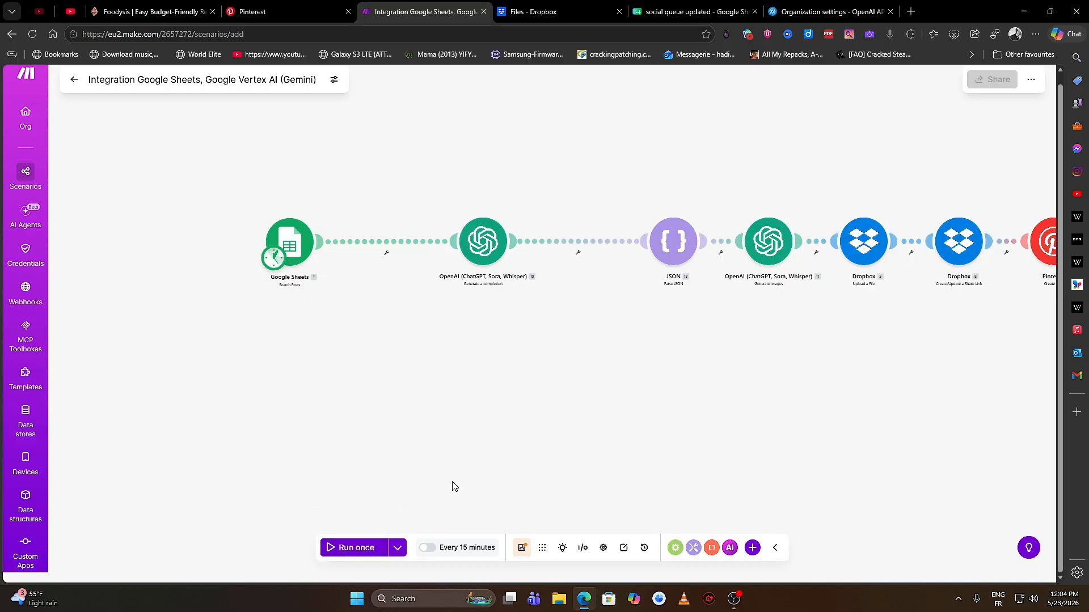
# Open the scenario's schedule settings and try the Once and Daily run options
pyautogui.moveTo(627, 418); pyautogui.dragTo(432, 393)
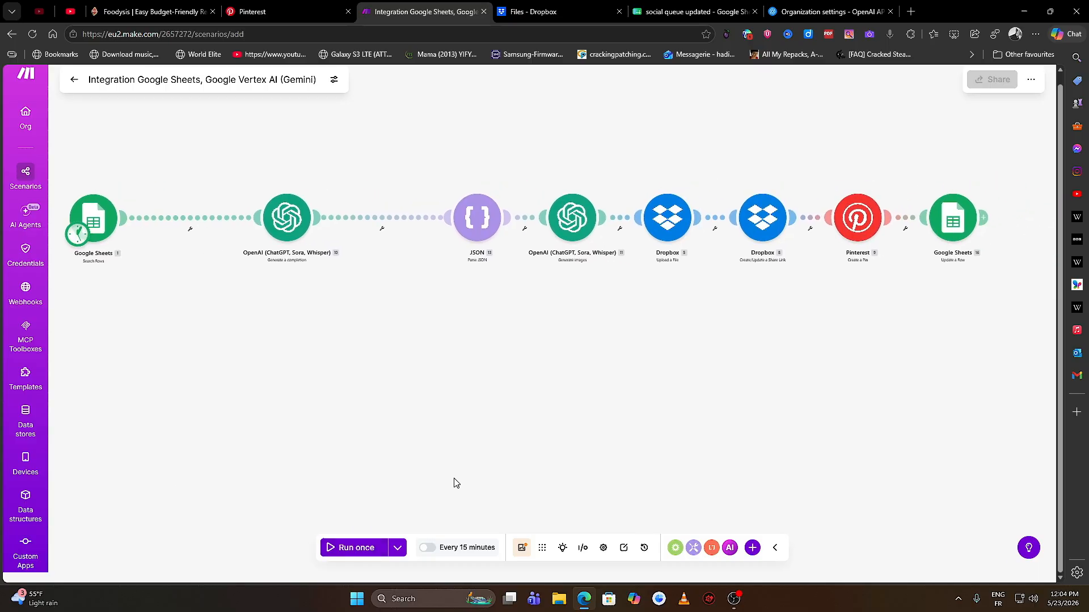
pyautogui.click(459, 550)
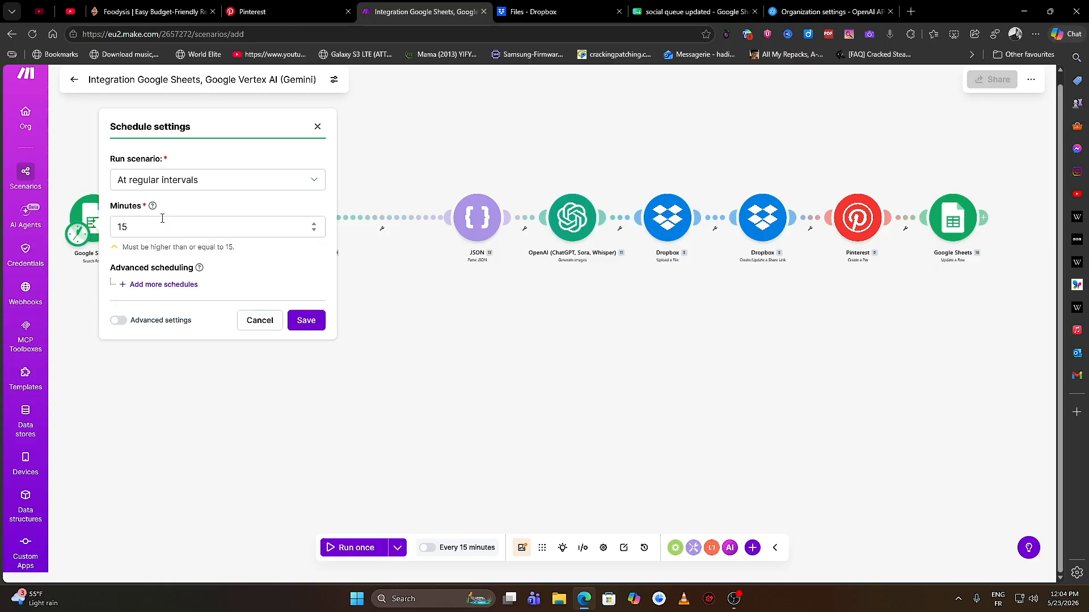
pyautogui.click(165, 182)
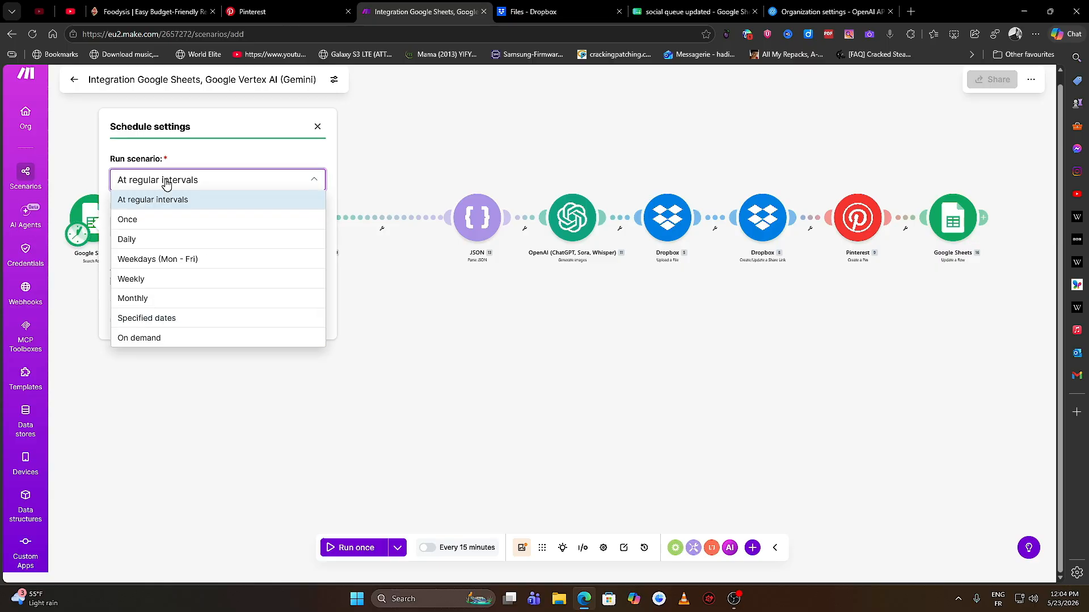
pyautogui.click(166, 181)
pyautogui.click(166, 180)
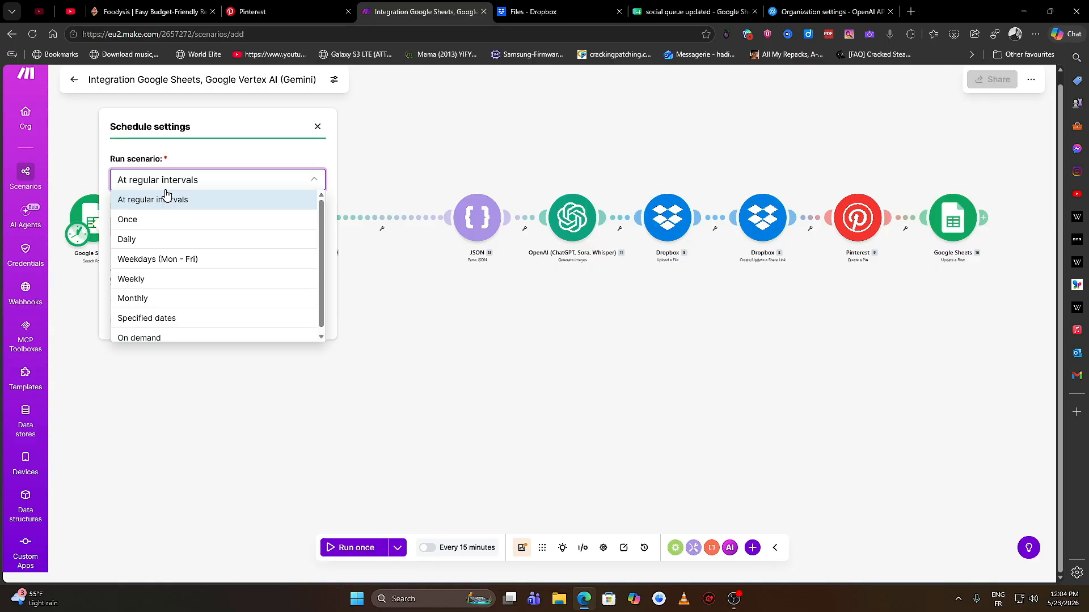
pyautogui.click(157, 222)
pyautogui.click(190, 195)
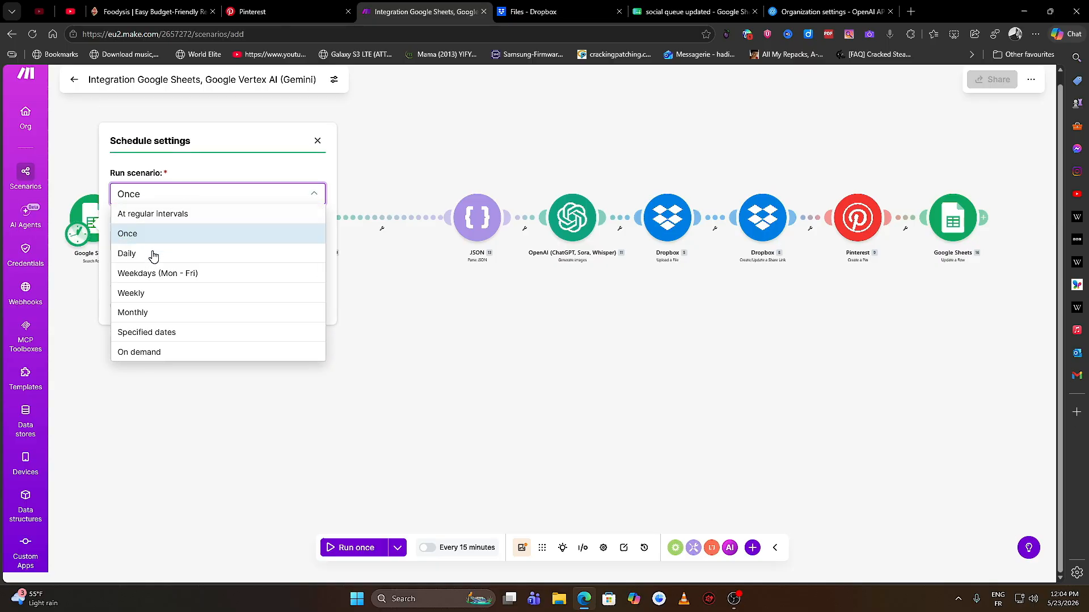
pyautogui.click(149, 256)
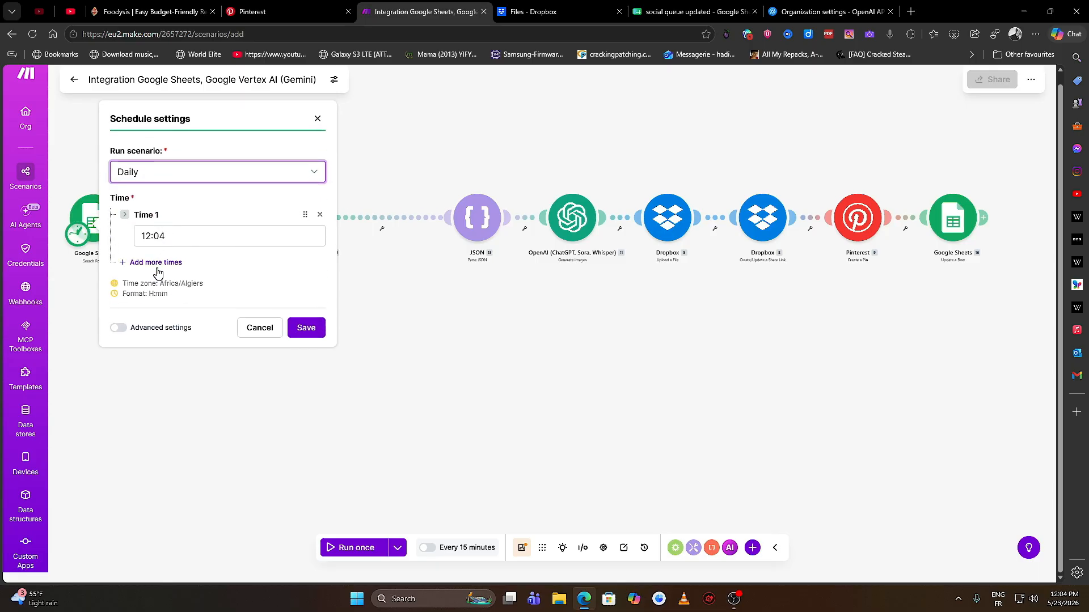
# Try adding a second daily run time of 11:04 and an empty third time to the schedule
pyautogui.click(156, 263)
pyautogui.click(170, 257)
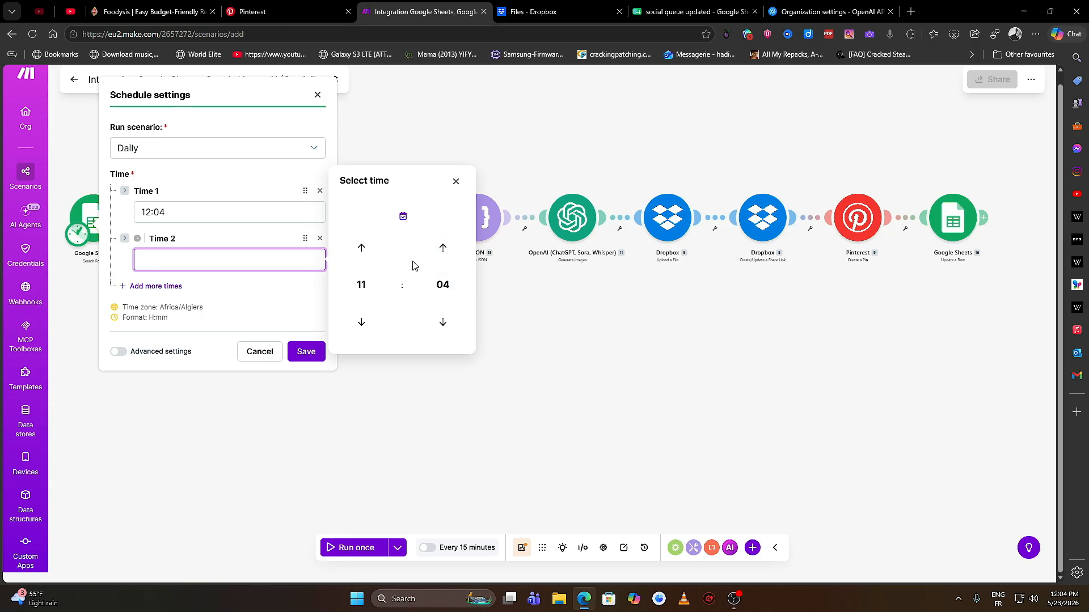
pyautogui.click(361, 322)
pyautogui.click(361, 321)
pyautogui.click(361, 322)
pyautogui.click(361, 321)
pyautogui.click(372, 282)
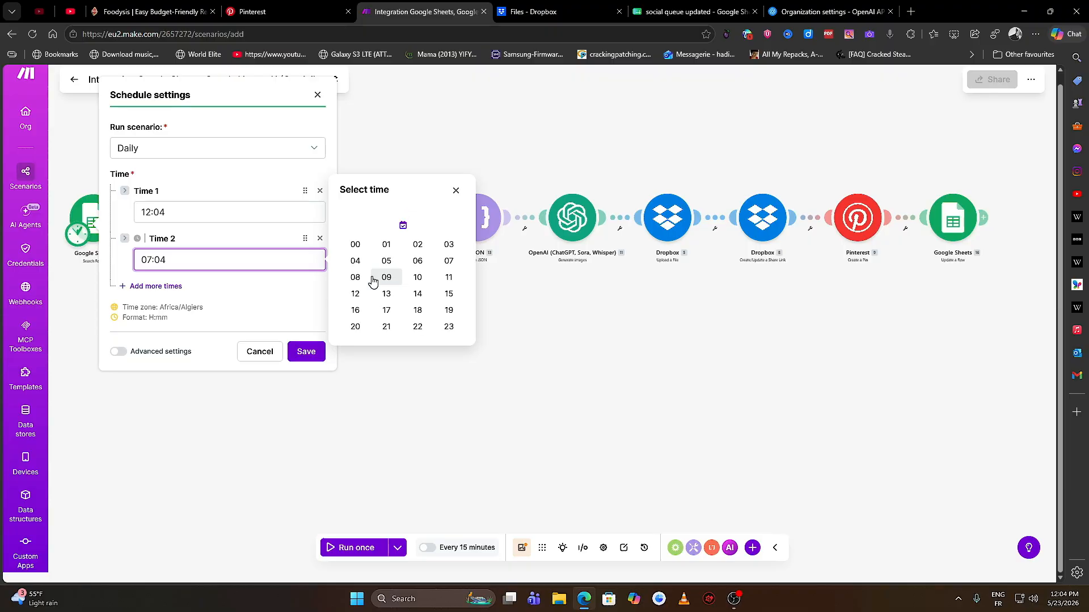
pyautogui.click(447, 278)
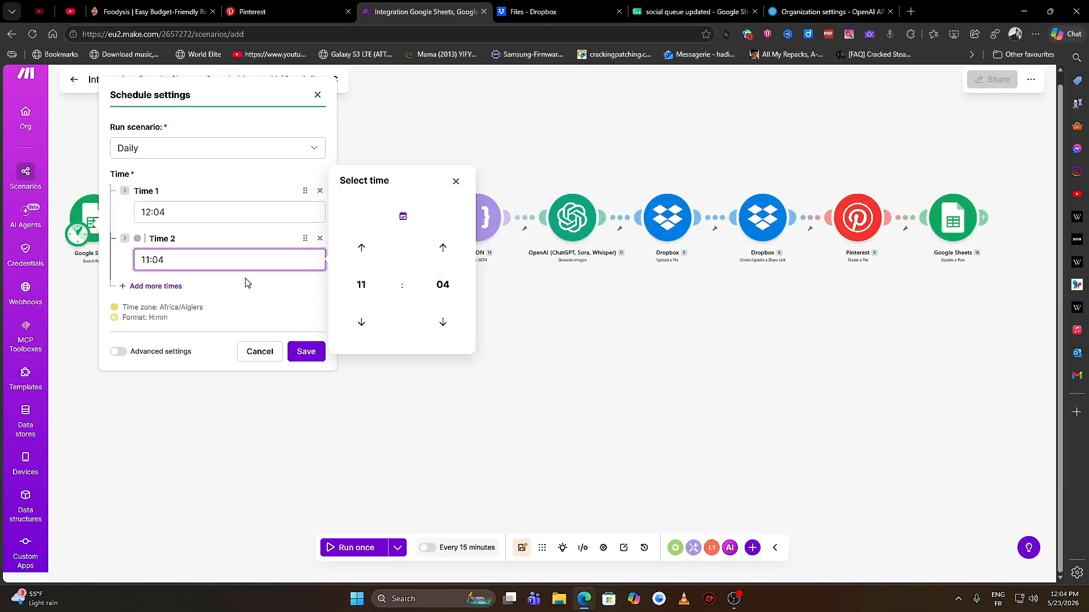
pyautogui.click(262, 287)
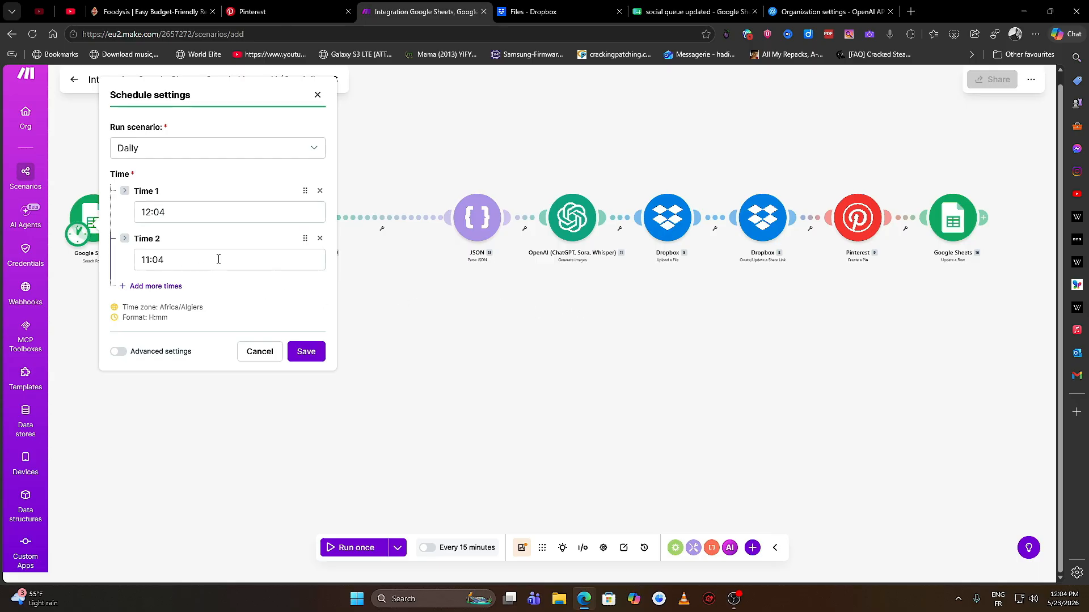
pyautogui.click(169, 288)
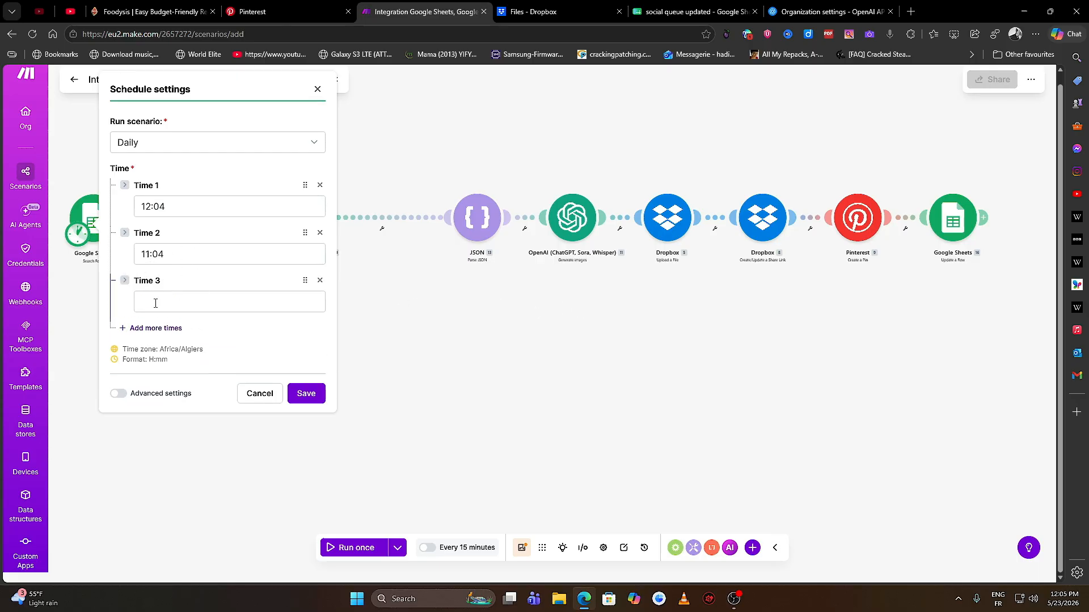
# Remove the extra run times, try the Weekly and Monthly options, and cancel the schedule changes
pyautogui.click(321, 240)
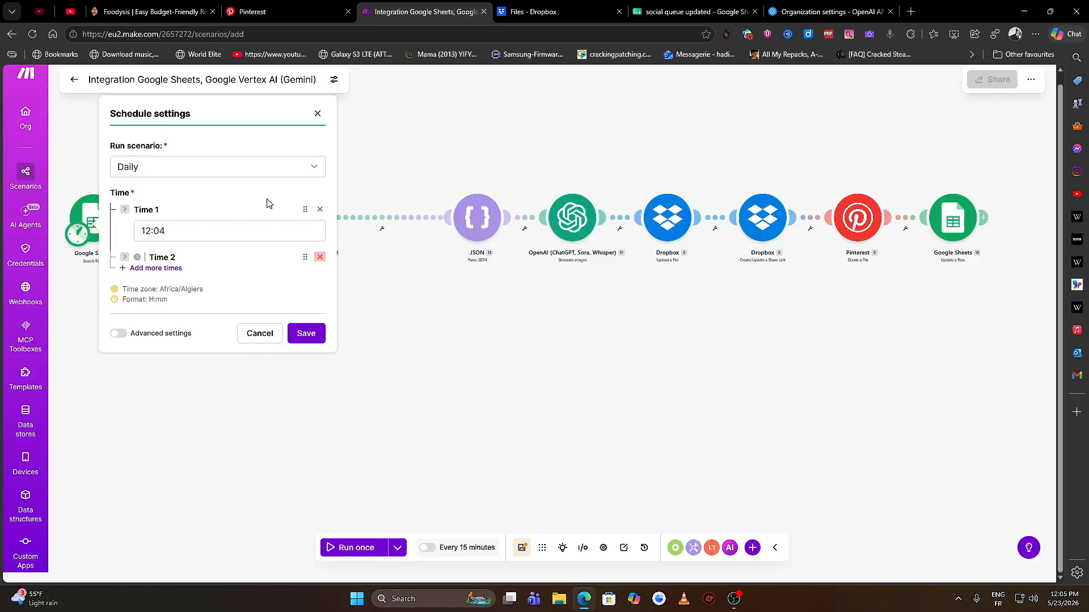
pyautogui.click(182, 173)
pyautogui.click(180, 276)
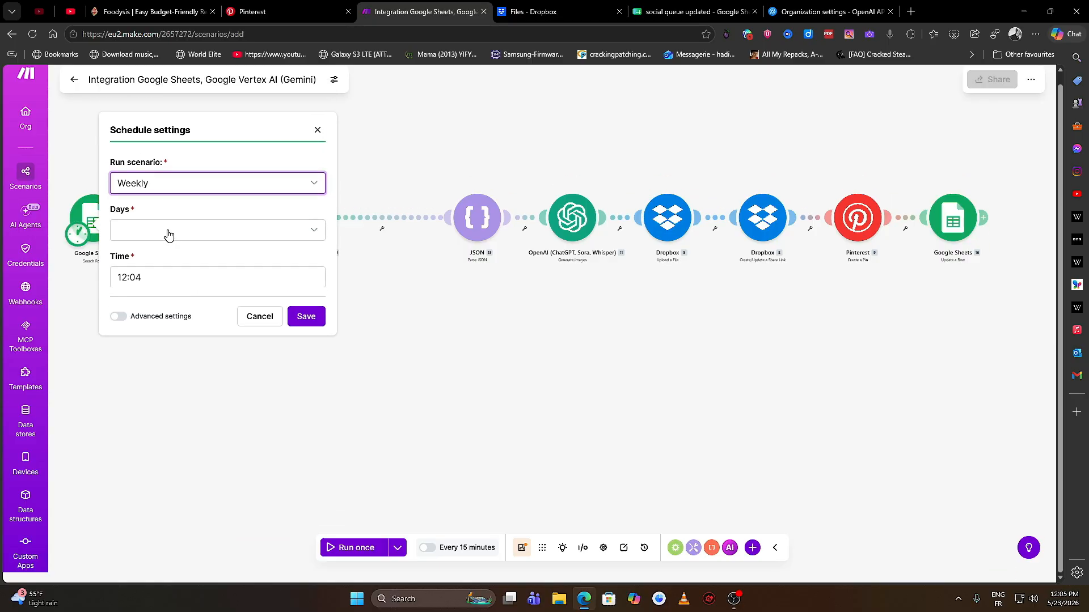
pyautogui.click(193, 175)
pyautogui.click(162, 290)
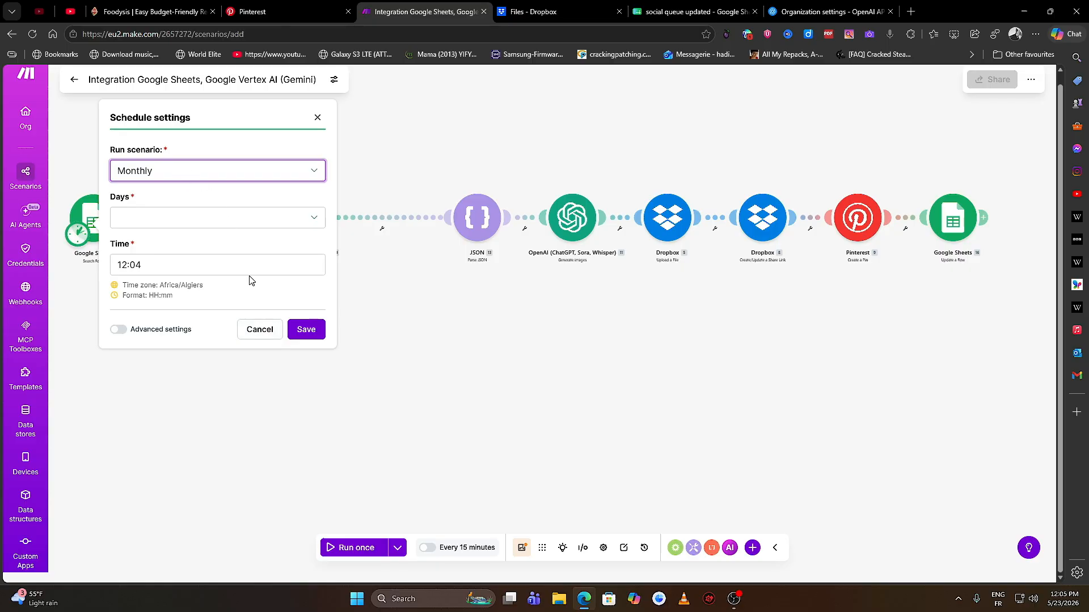
pyautogui.click(253, 338)
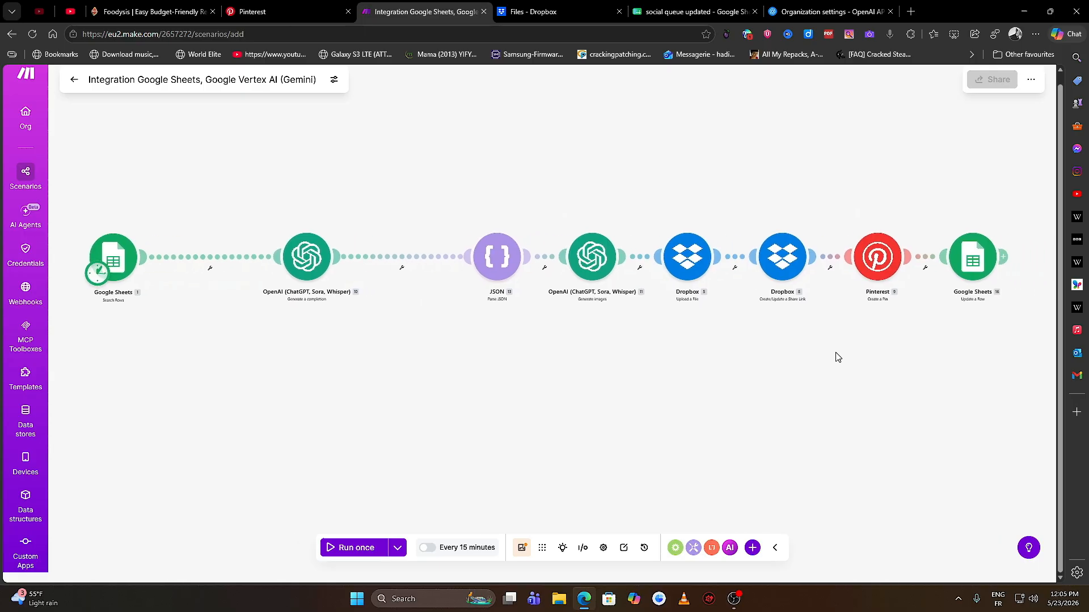
# View the Freetasty Pinterest profile and switch to the YouTube channel page
pyautogui.click(318, 7)
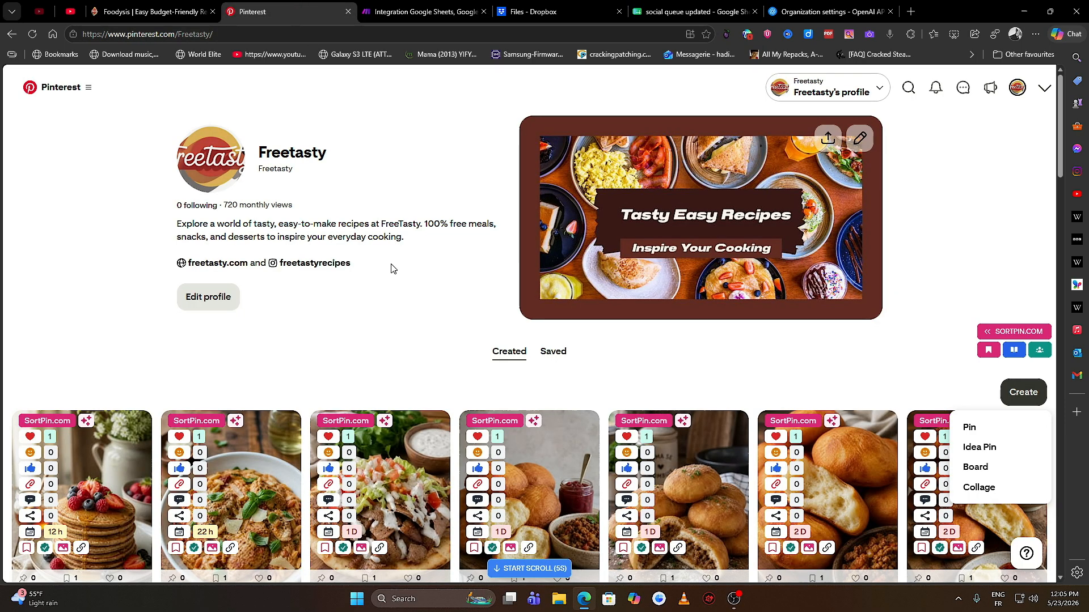
pyautogui.hotkey('ctrl', '2')
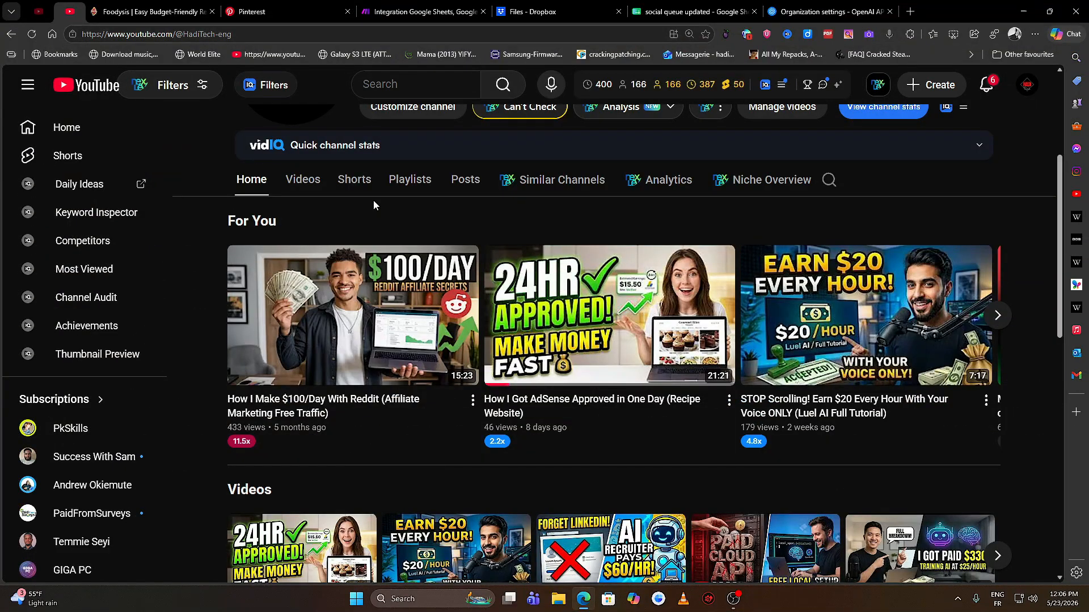